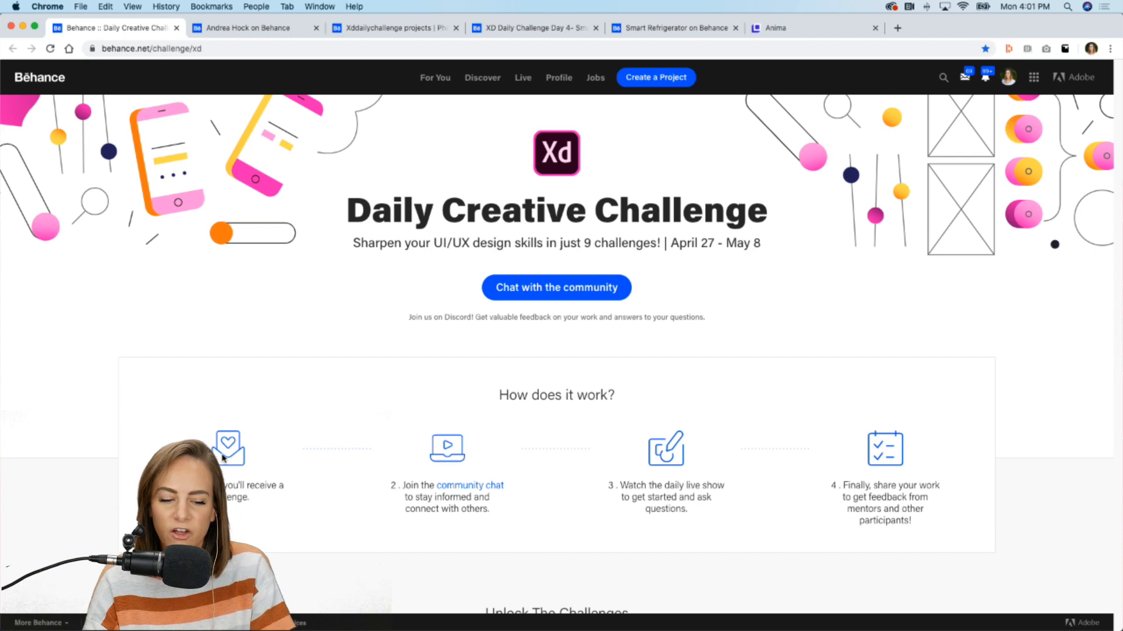
Step: Review how the XD Daily Creative Challenge works and look through the unlocked challenges on the Behance page
scroll(223, 458, "down", 15)
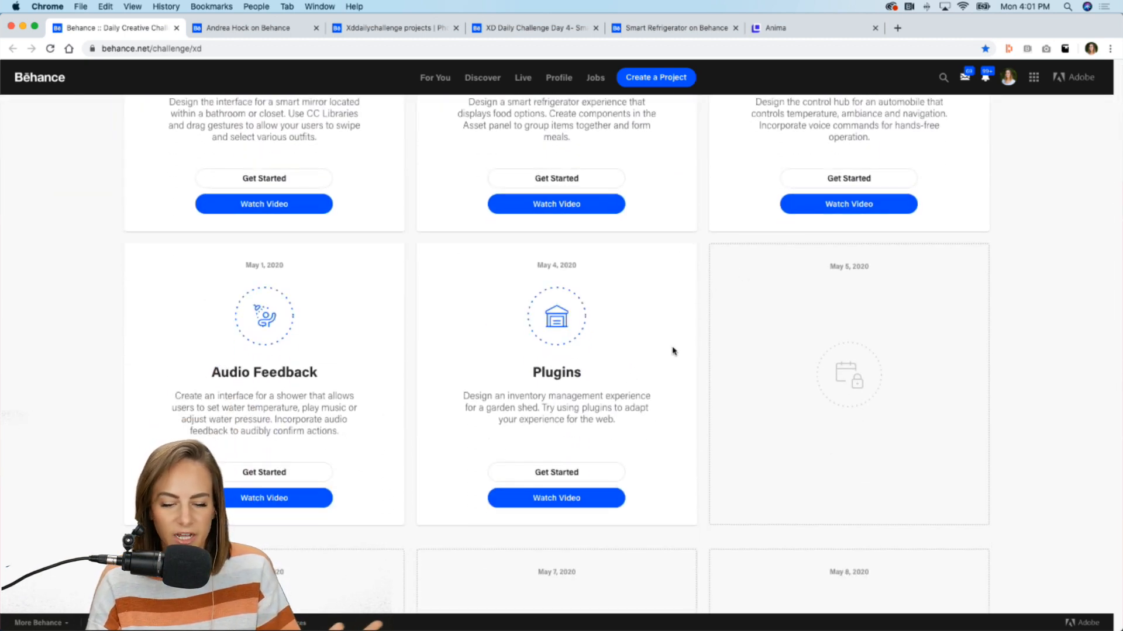
scroll(672, 351, "up", 15)
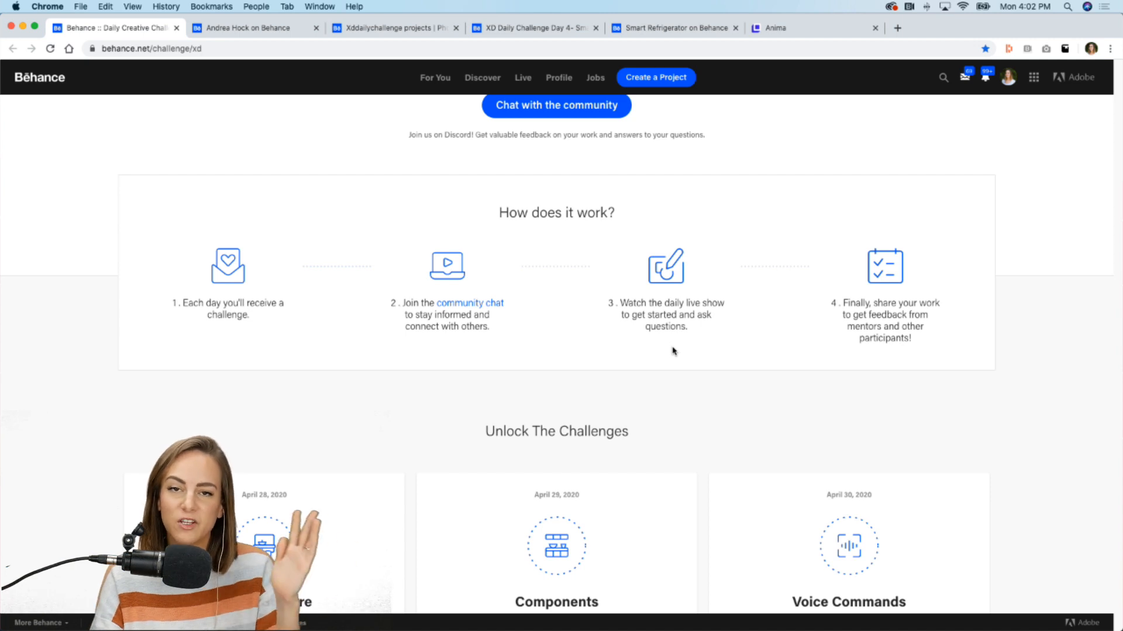
scroll(673, 351, "down", 10)
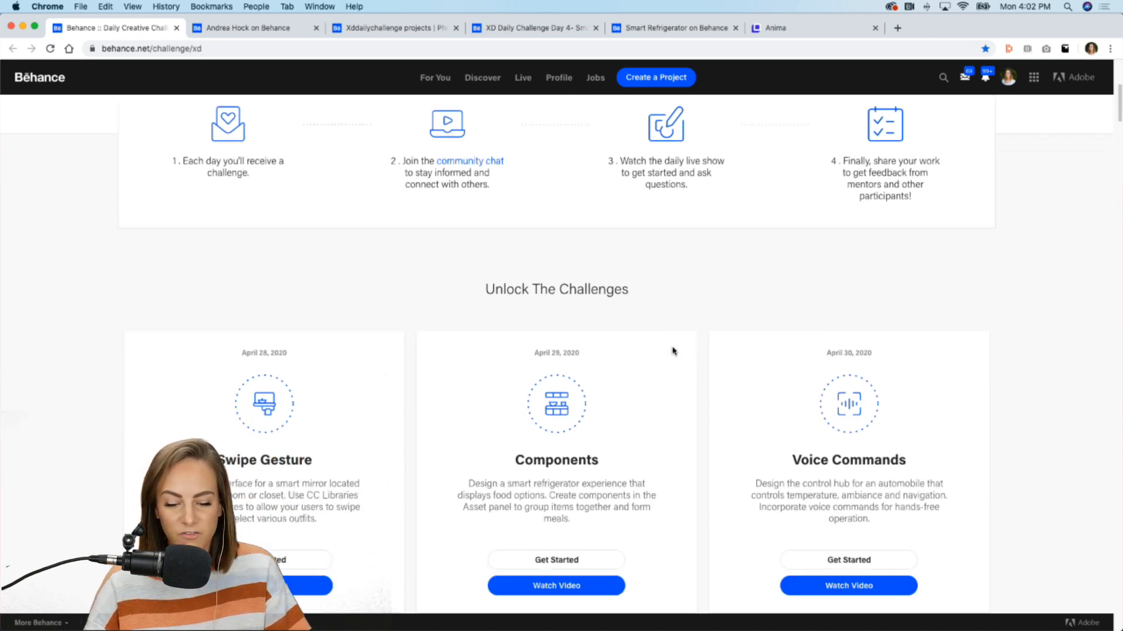
scroll(674, 351, "down", 1)
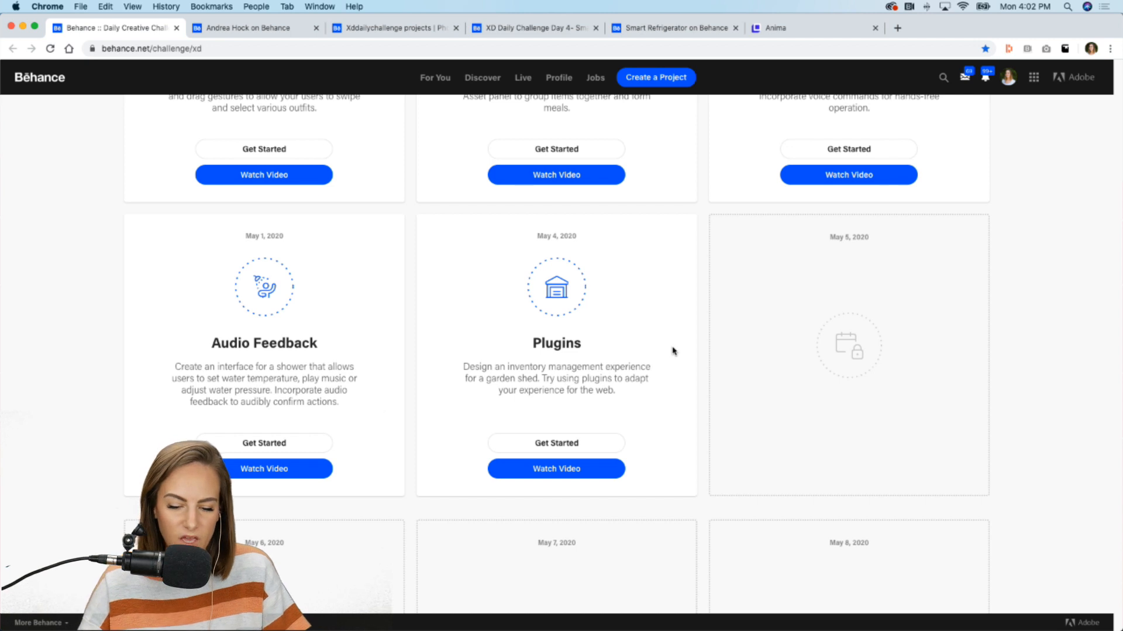
Step: Open the starter files for the May 4 Plugins challenge, show their download options, and return to the challenge page
left_click(551, 444)
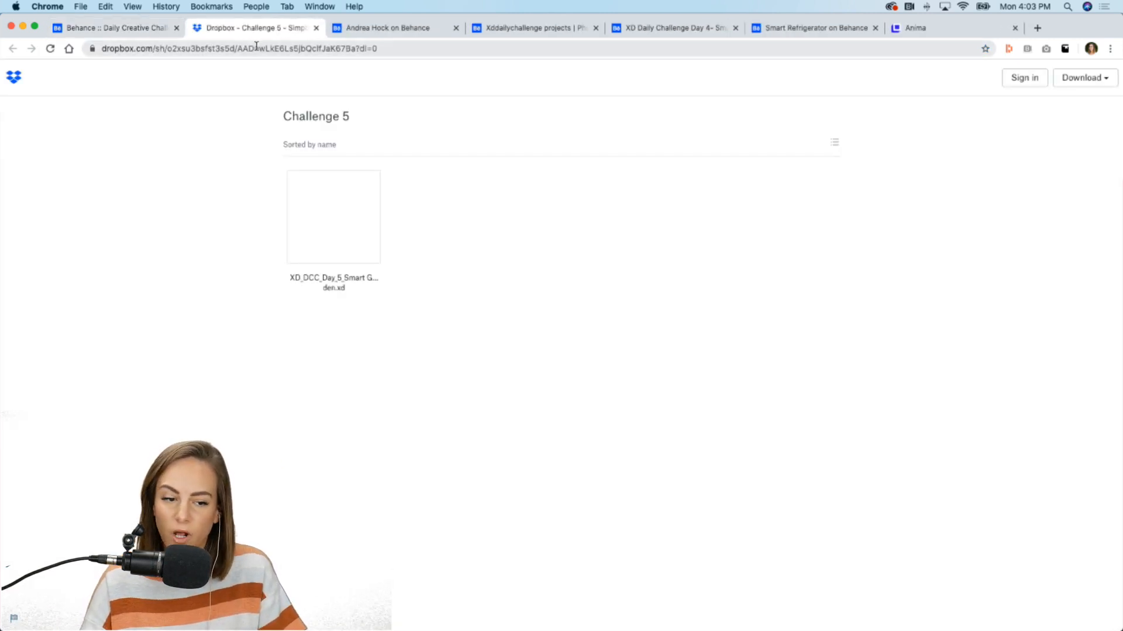
left_click(1081, 78)
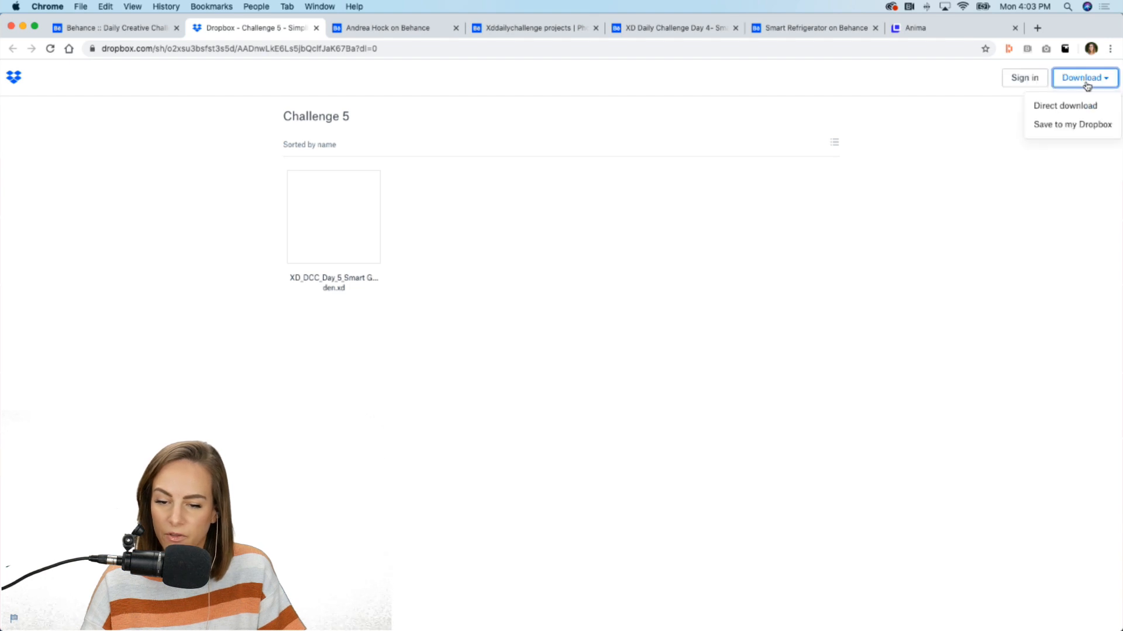
left_click(76, 28)
Step: Switch to Adobe XD and look over the guide artboard in the XD_DCC_Day_5_Smart Garden starter file
left_click(680, 611)
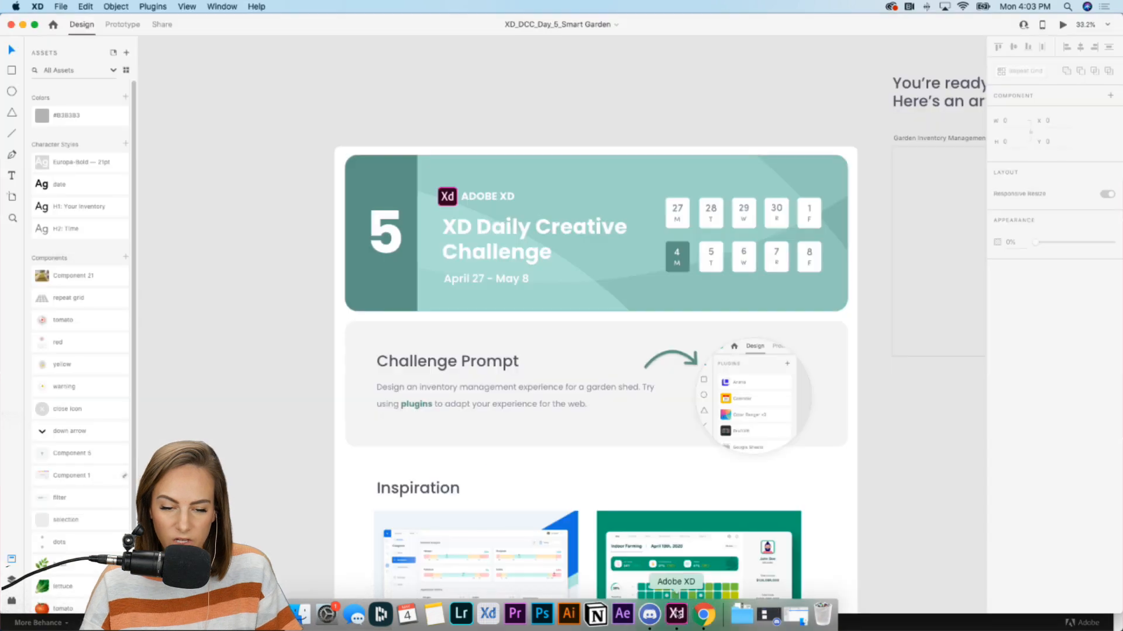
scroll(714, 328, "down", 10)
scroll(714, 326, "up", 3)
Step: Return to the Behance challenge page in Chrome and find the community chat invitation under Next Steps
left_click(714, 611)
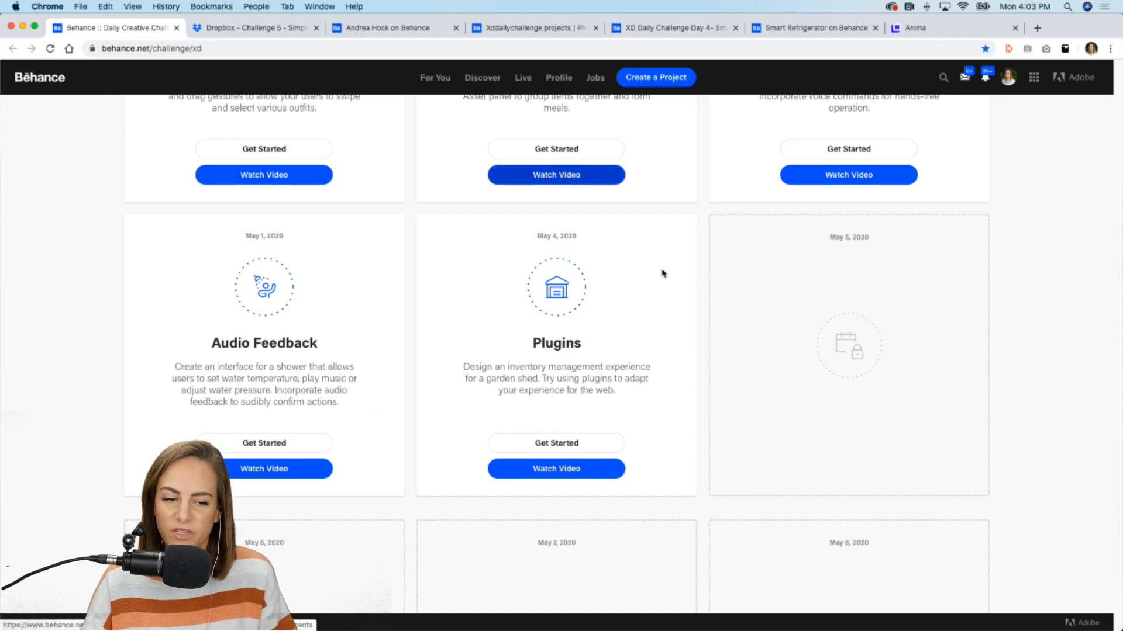
scroll(688, 309, "down", 10)
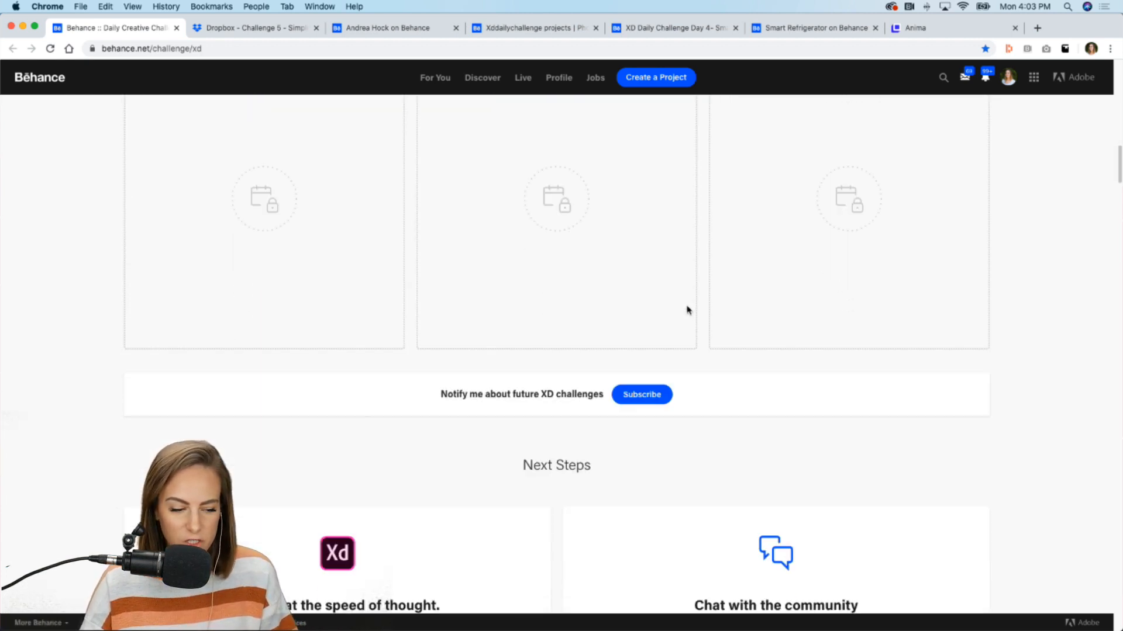
scroll(688, 310, "down", 3)
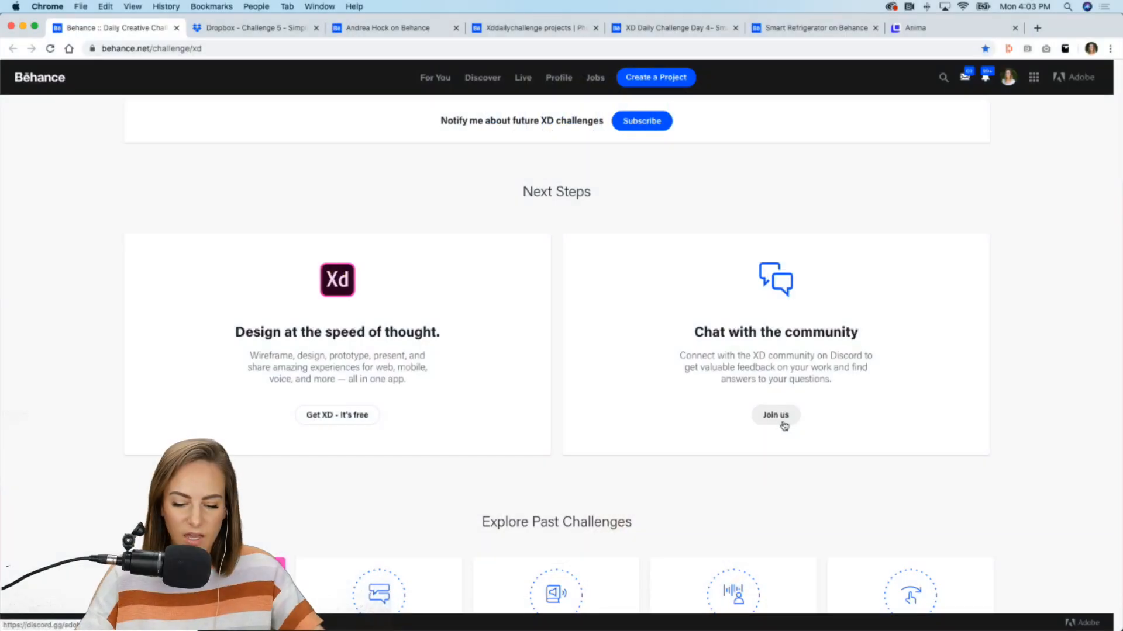
Step: Switch to Discord and open the creative-challenge channel to read the Challenge #5 announcement
left_click(650, 620)
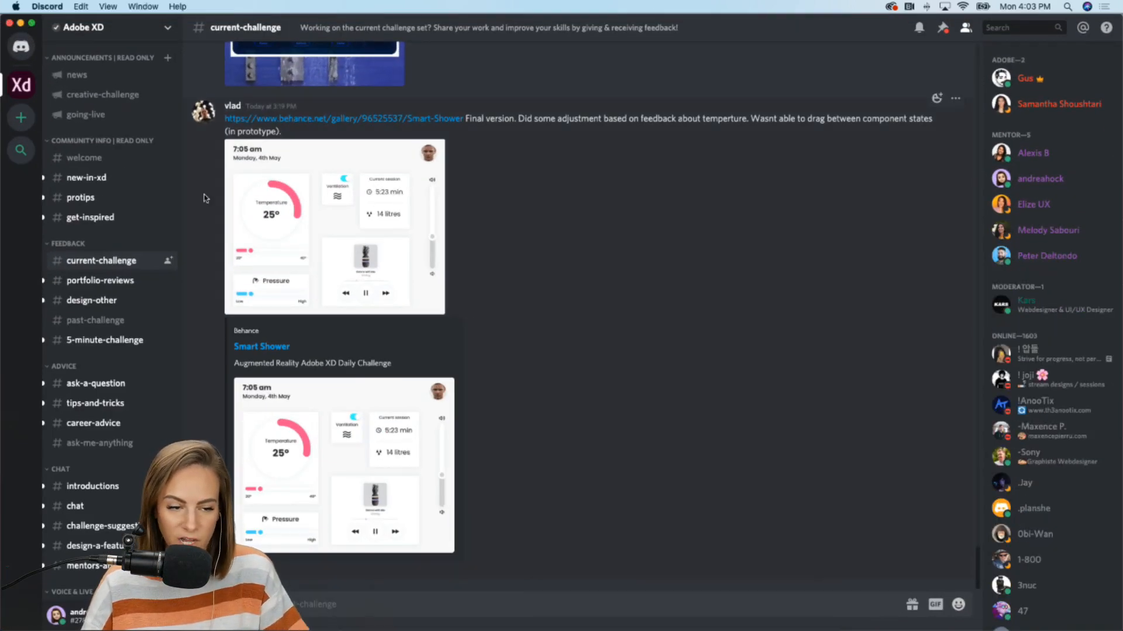
left_click(102, 94)
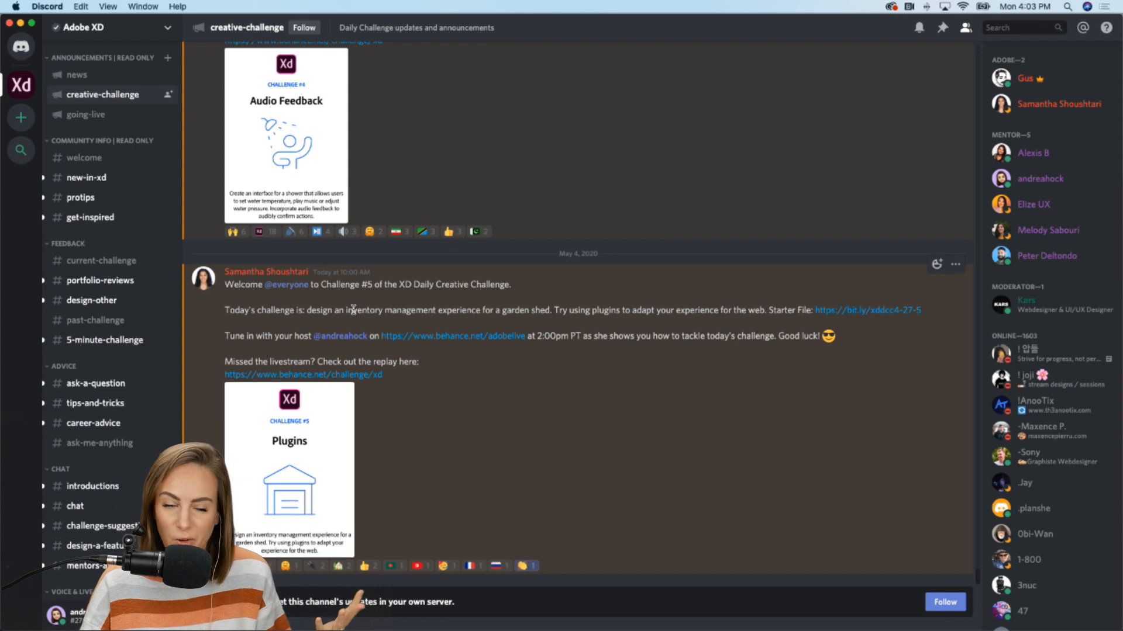
Step: Browse the designs and feedback shared in the current-challenge channel, and close the Discord window
left_click(82, 263)
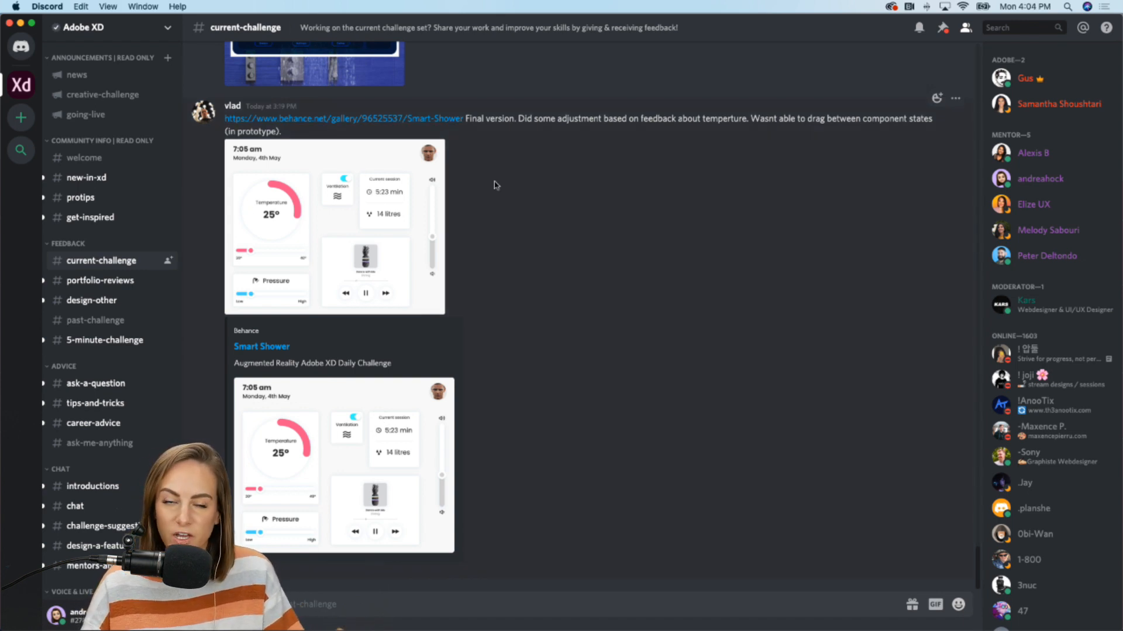
scroll(495, 184, "up", 10)
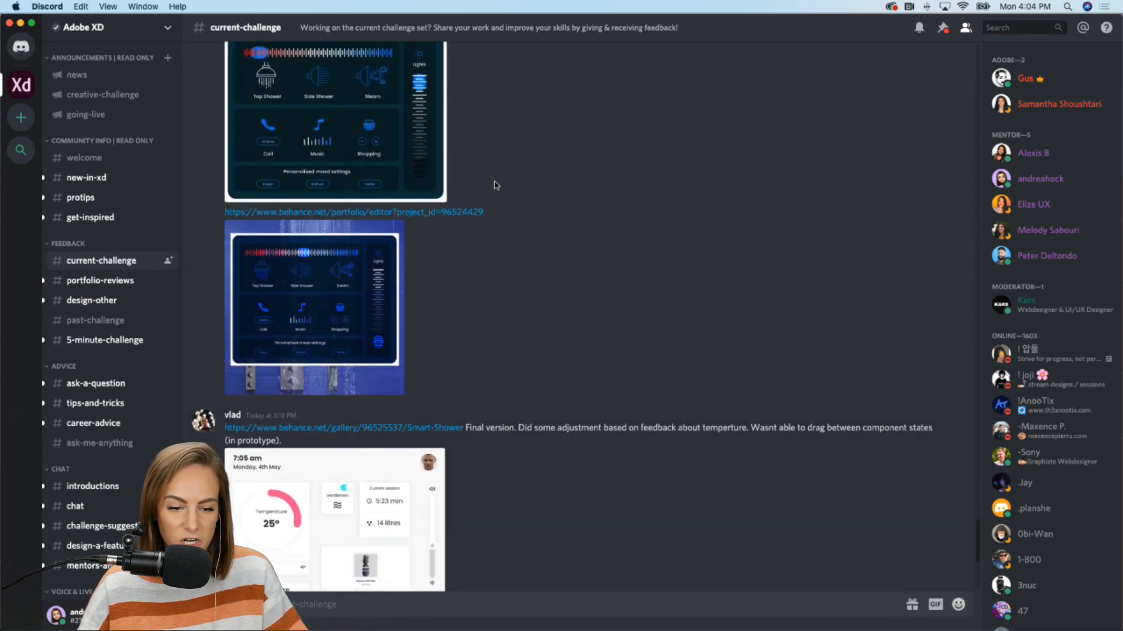
scroll(495, 185, "up", 15)
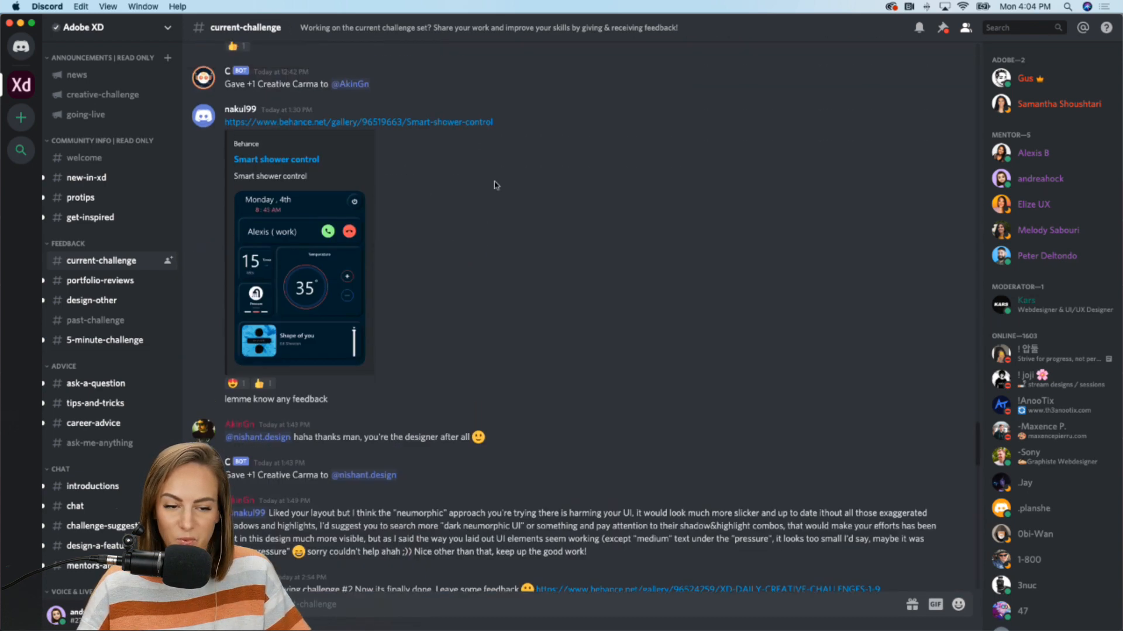
scroll(494, 185, "up", 15)
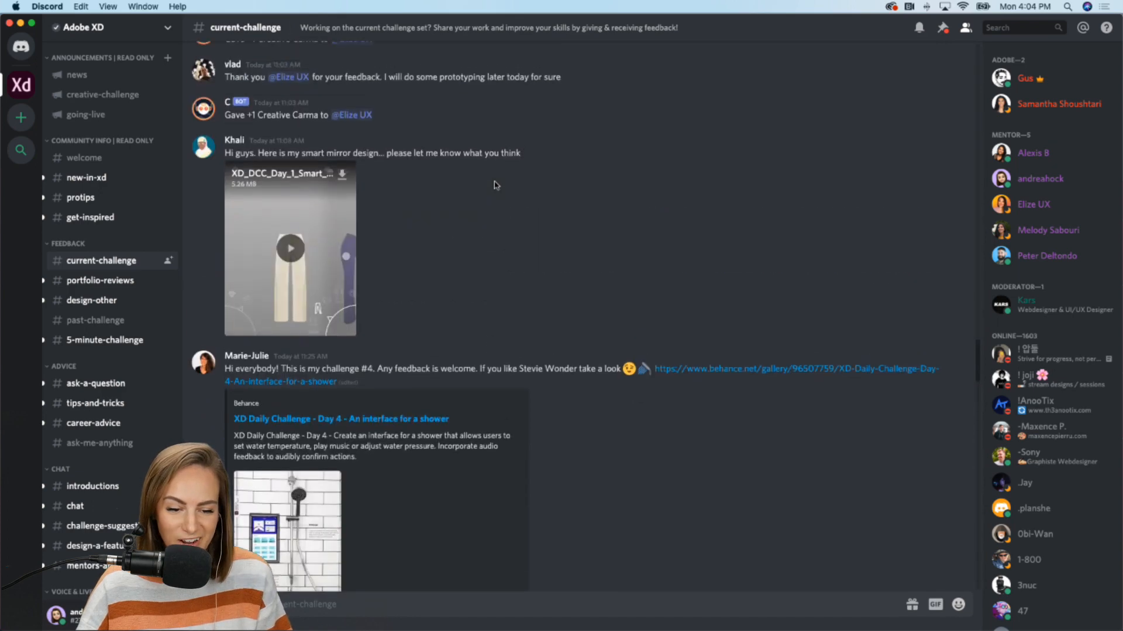
scroll(494, 184, "up", 15)
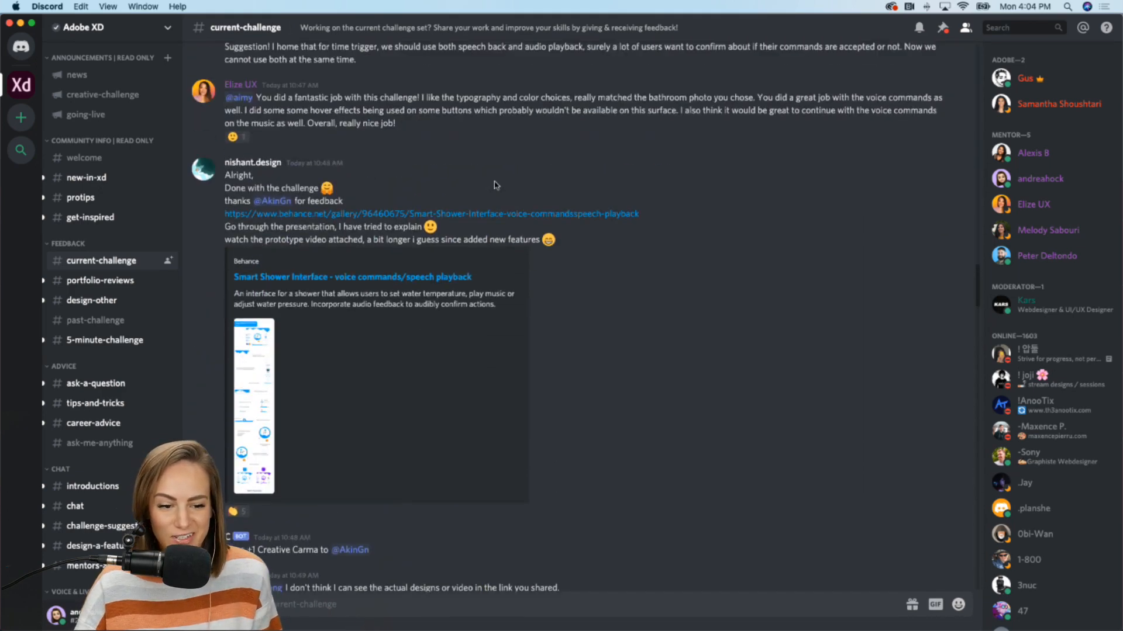
scroll(495, 185, "up", 15)
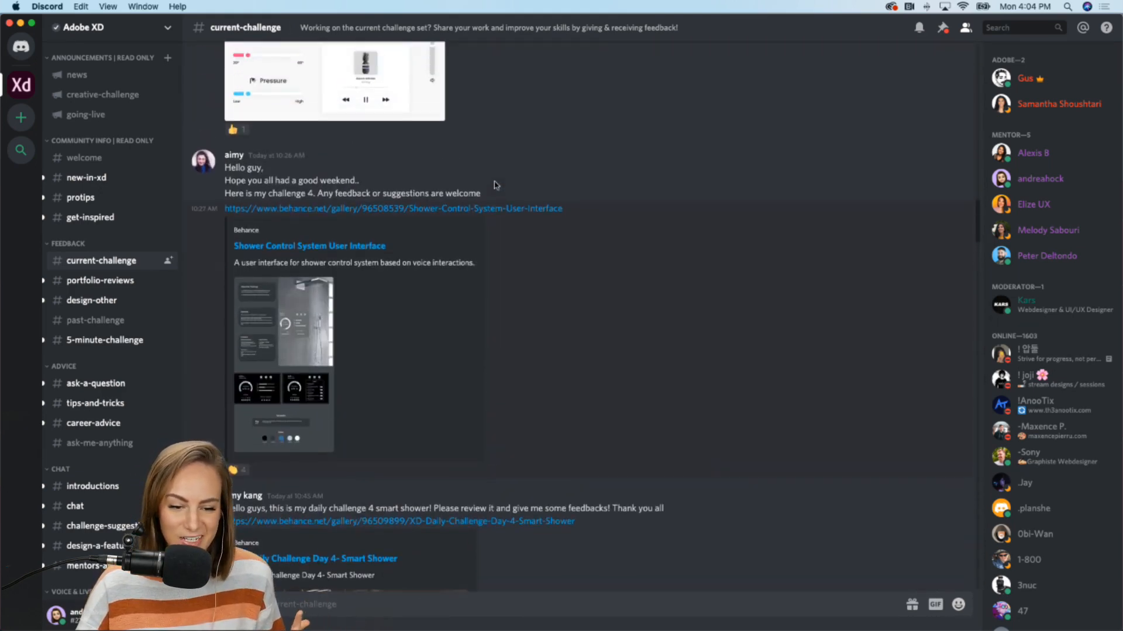
scroll(495, 185, "up", 15)
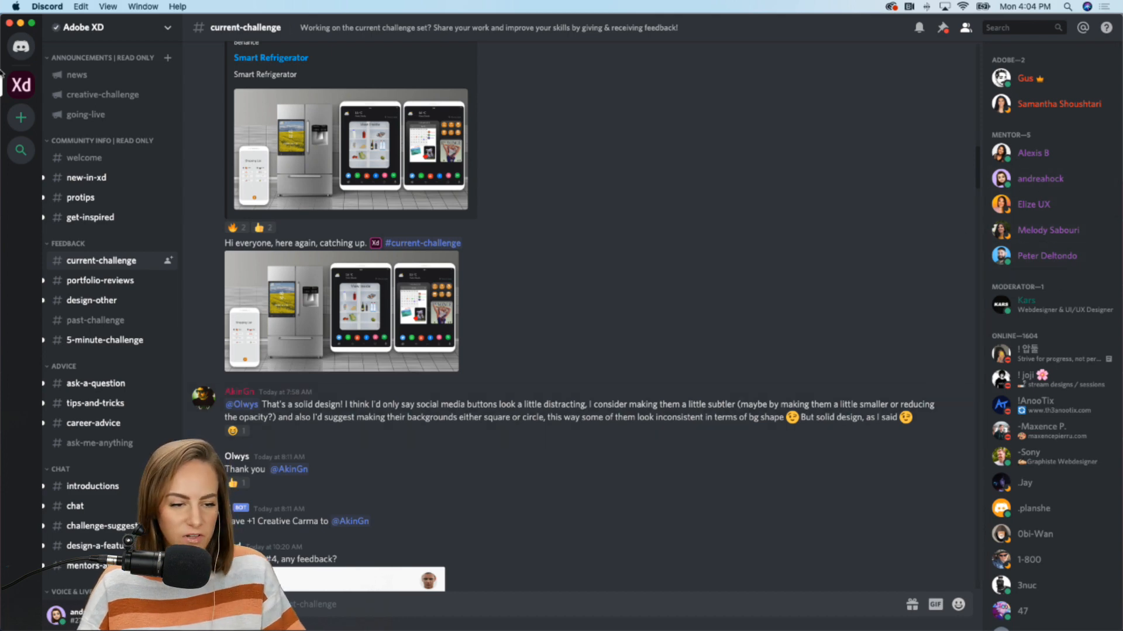
left_click(20, 23)
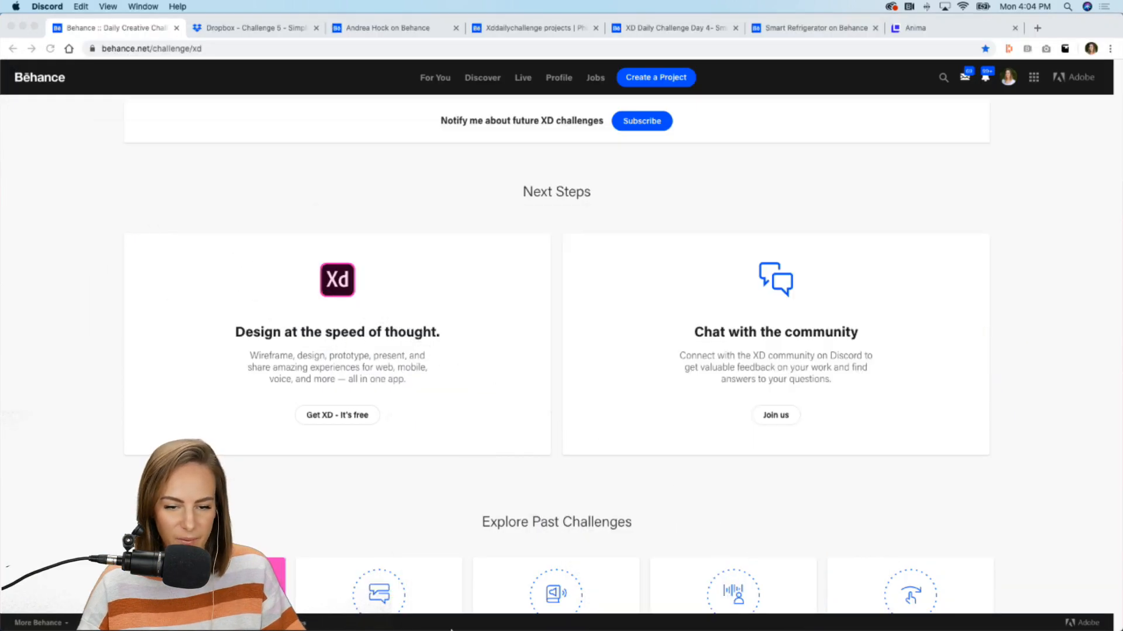
Step: Switch to Adobe XD and examine the Challenge Prompt section of the Smart Garden file
left_click(677, 615)
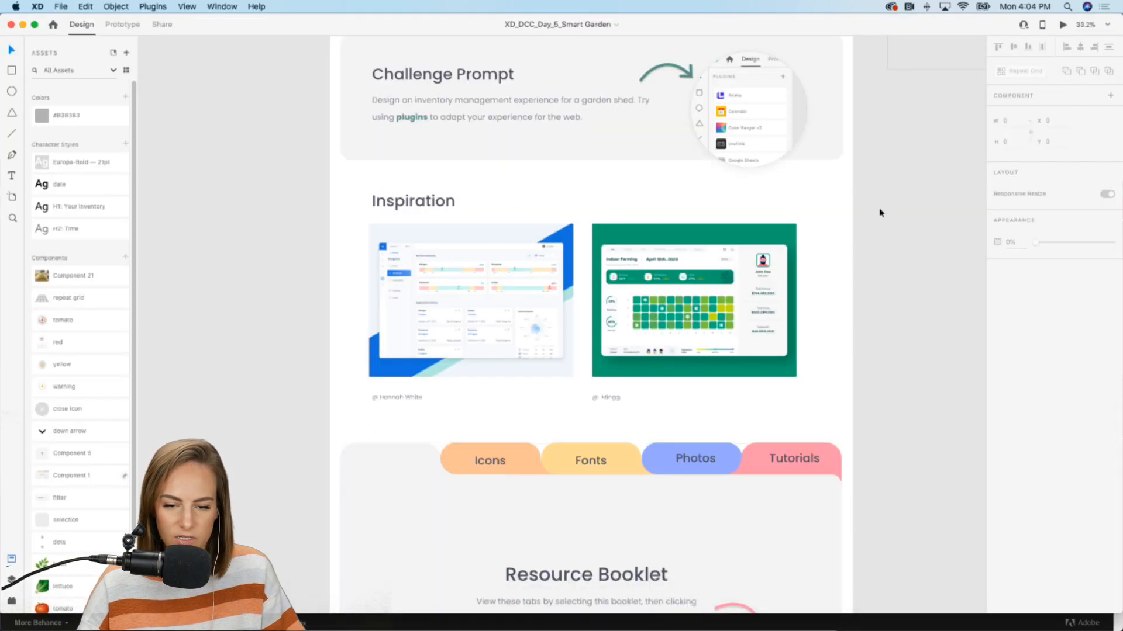
scroll(880, 213, "up", 3)
scroll(880, 213, "up", 3)
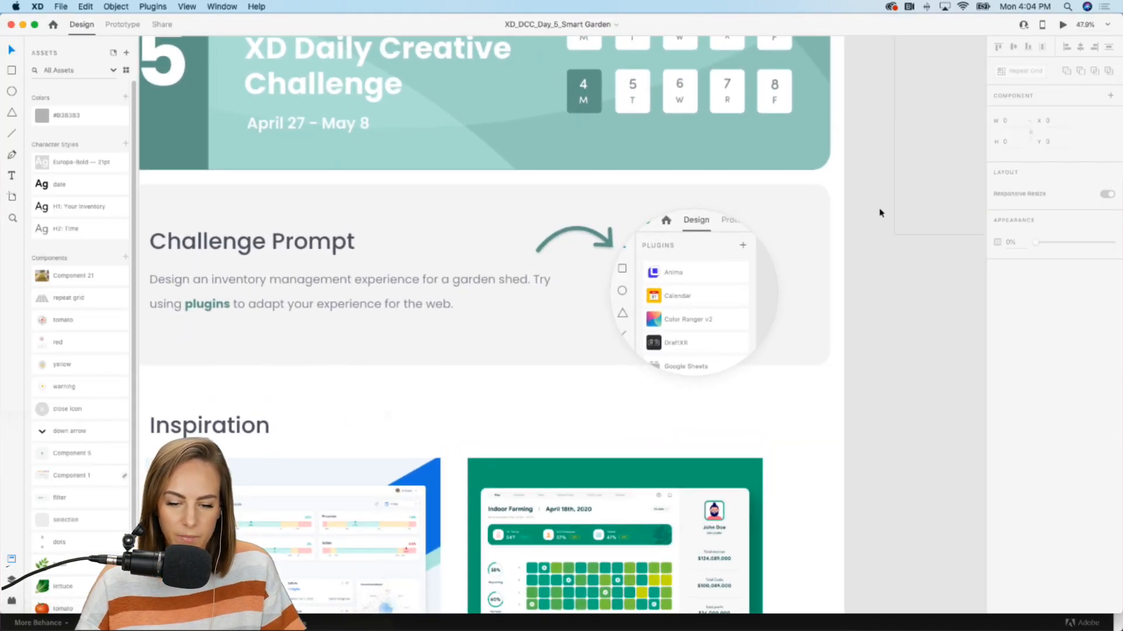
scroll(881, 212, "down", 3)
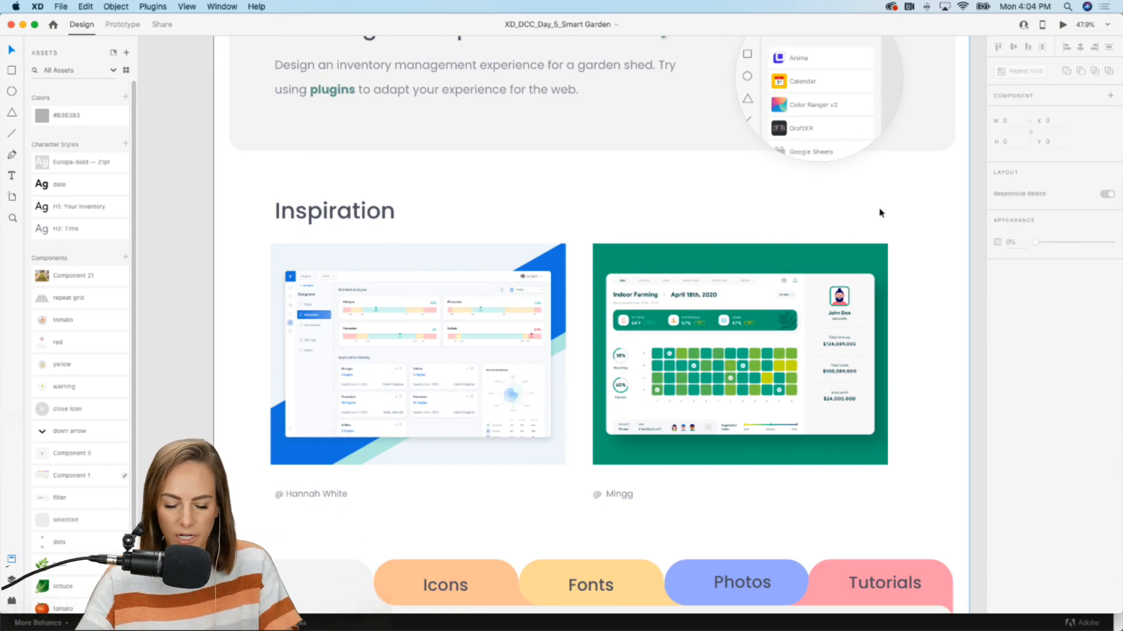
Step: Examine the two Inspiration designs up close, the Nutrient Analysis dashboard and the Indoor Farming dashboard
scroll(880, 213, "up", 2)
scroll(881, 213, "down", 2)
scroll(881, 213, "up", 2)
scroll(618, 286, "up", 3)
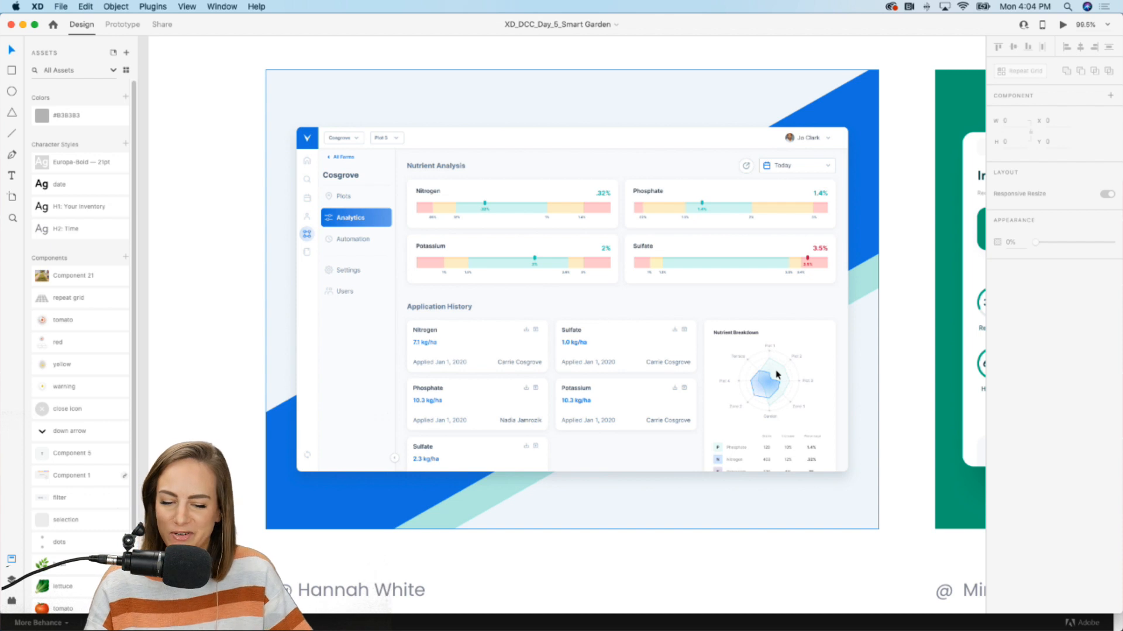
scroll(775, 369, "right", 5)
scroll(776, 375, "right", 15)
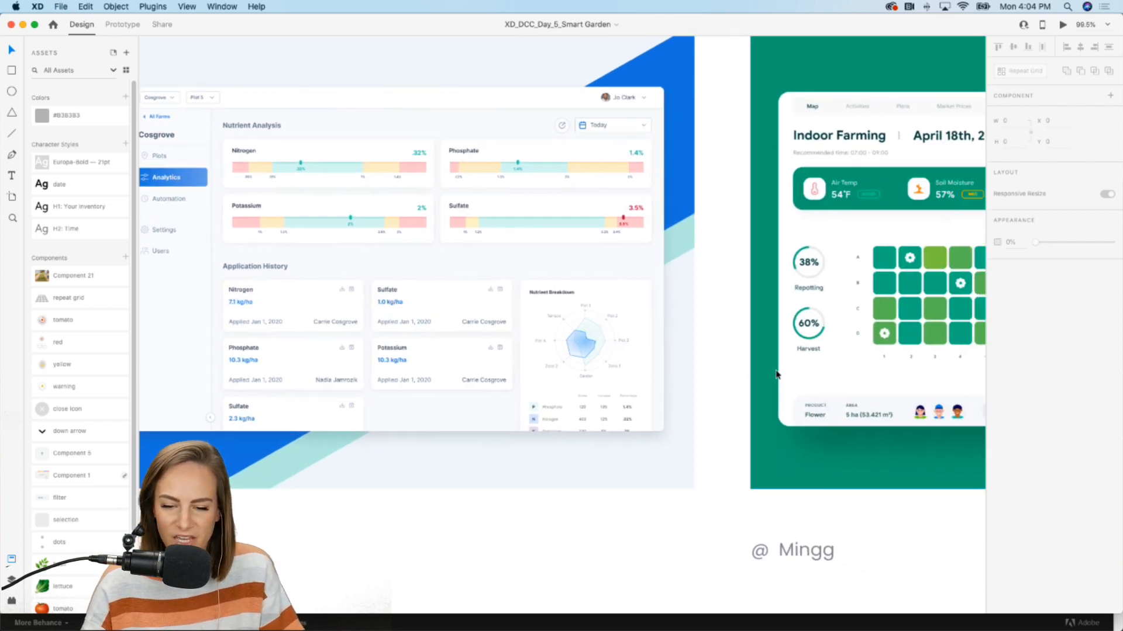
scroll(777, 375, "right", 2)
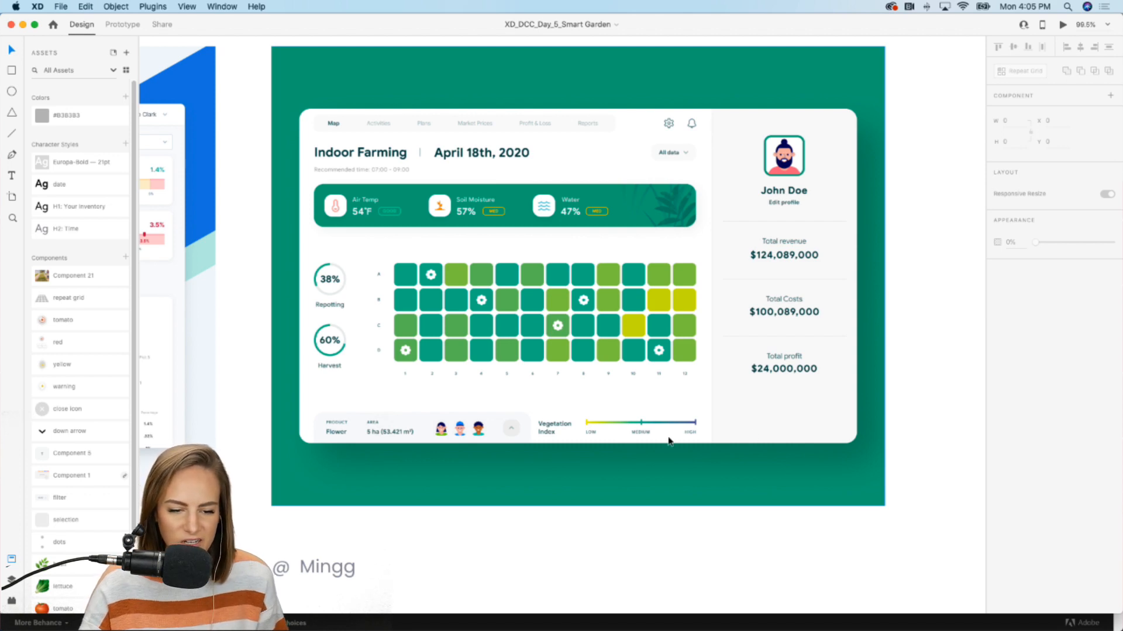
scroll(543, 323, "down", 5)
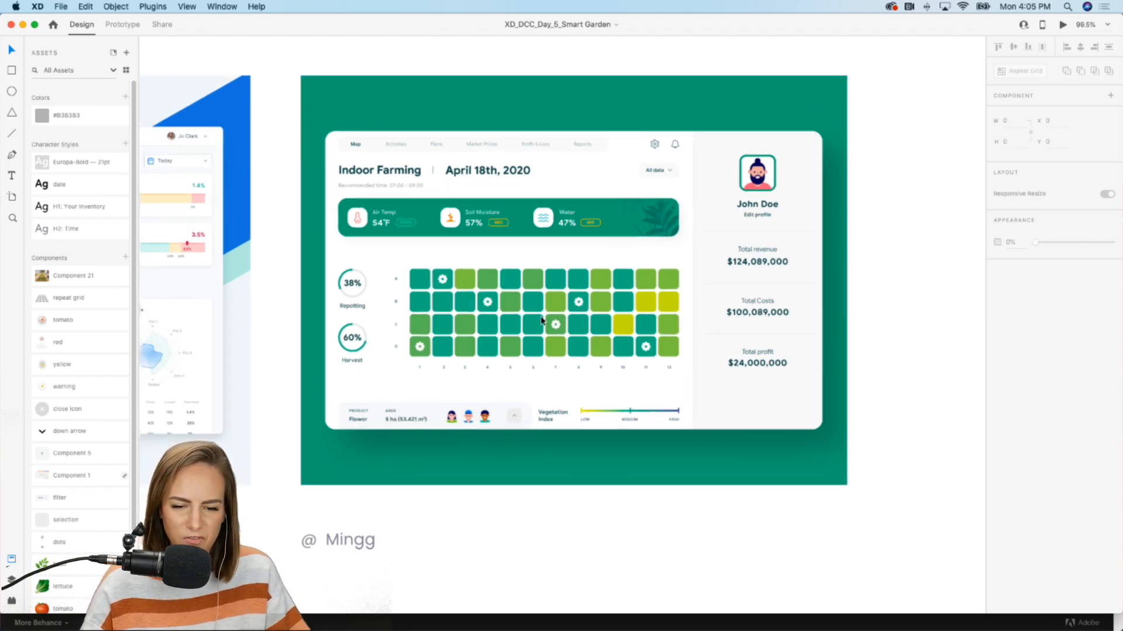
scroll(541, 321, "down", 5)
Step: Preview the Resource Booklet component's Icons Page and Fonts Page states, and set it back to Default State
scroll(541, 320, "down", 4)
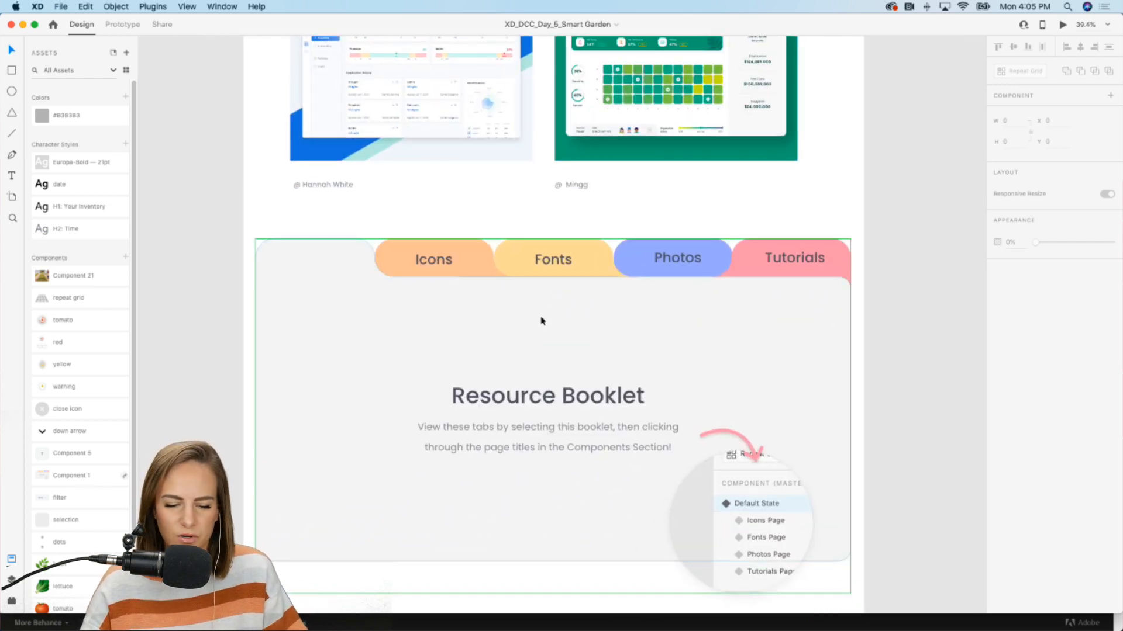
scroll(541, 320, "down", 1)
left_click(541, 320)
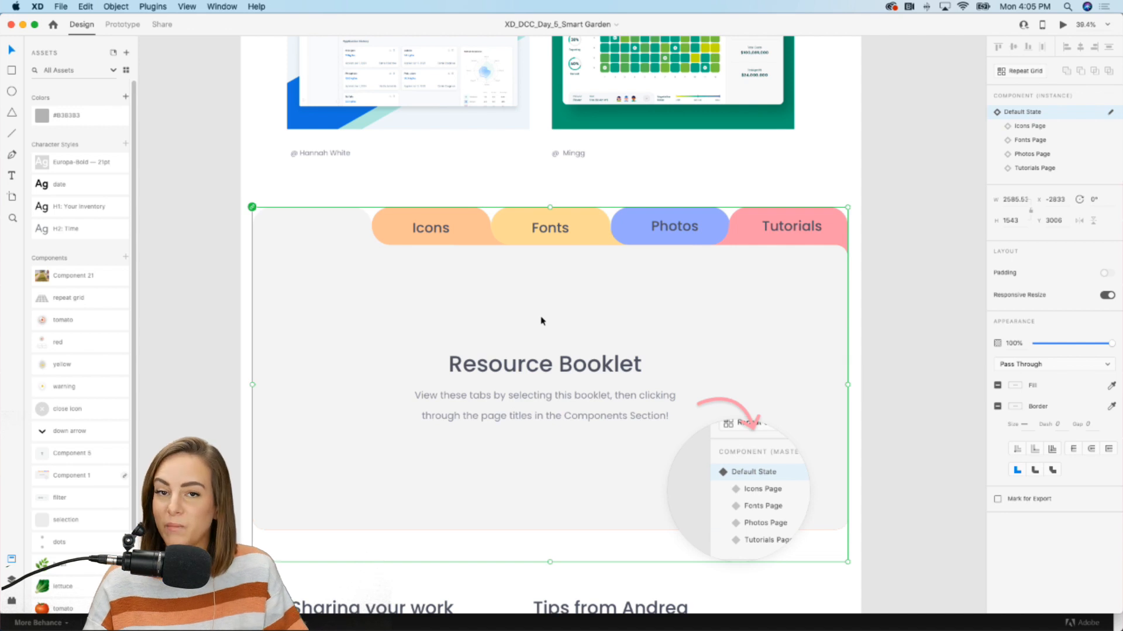
left_click(1016, 126)
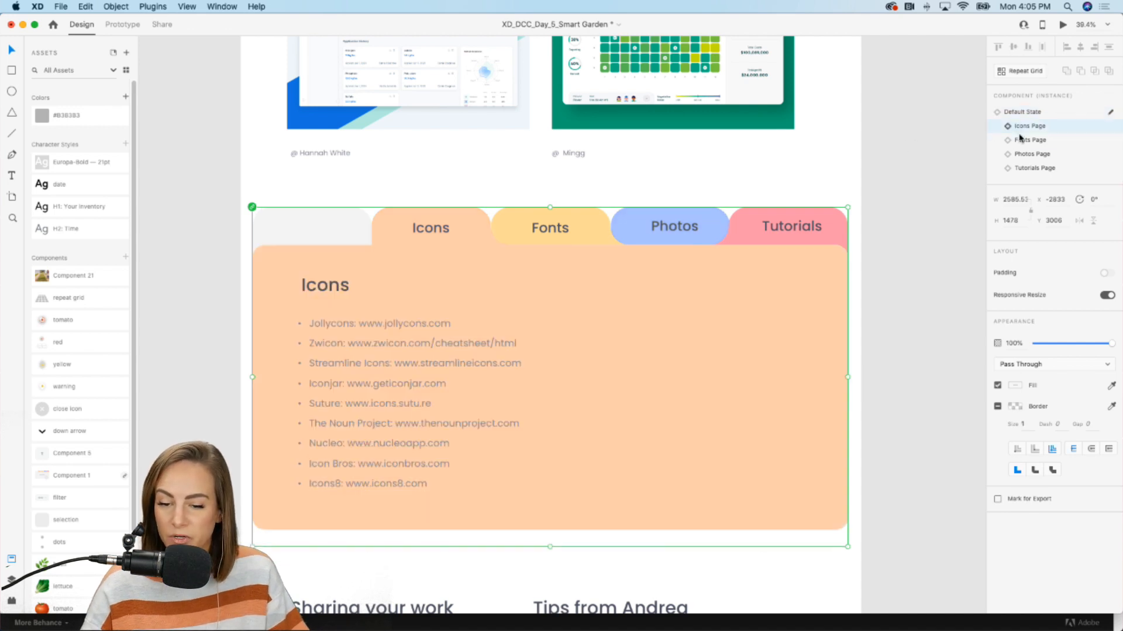
left_click(1023, 140)
left_click(1028, 112)
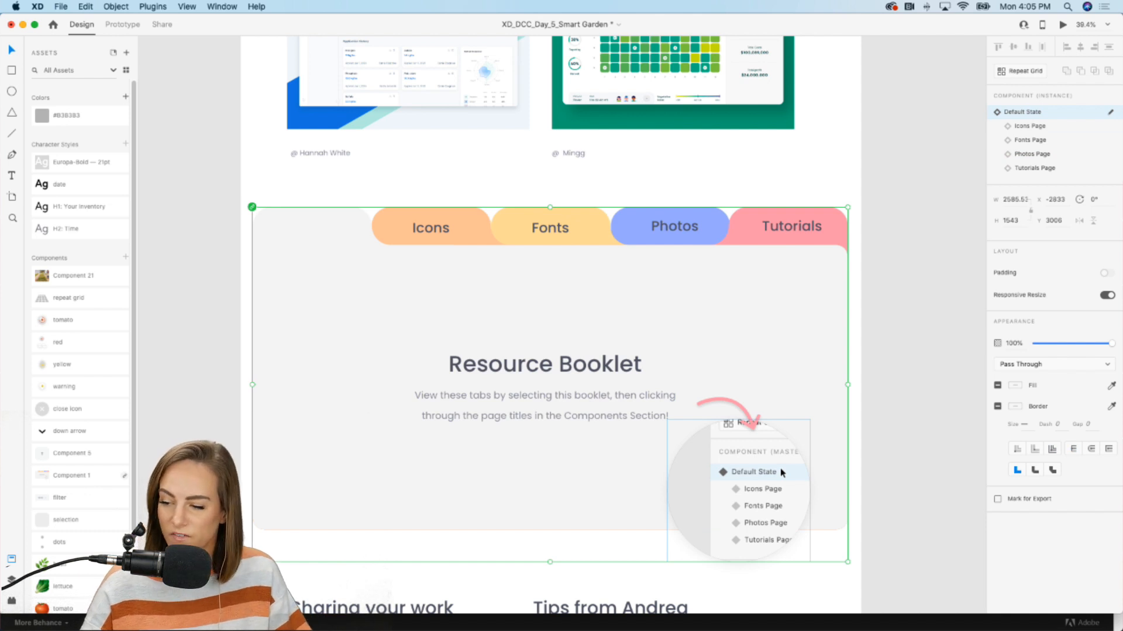
Step: Examine the sharing instructions and the design tips at the end of the guide artboard
scroll(782, 473, "down", 10)
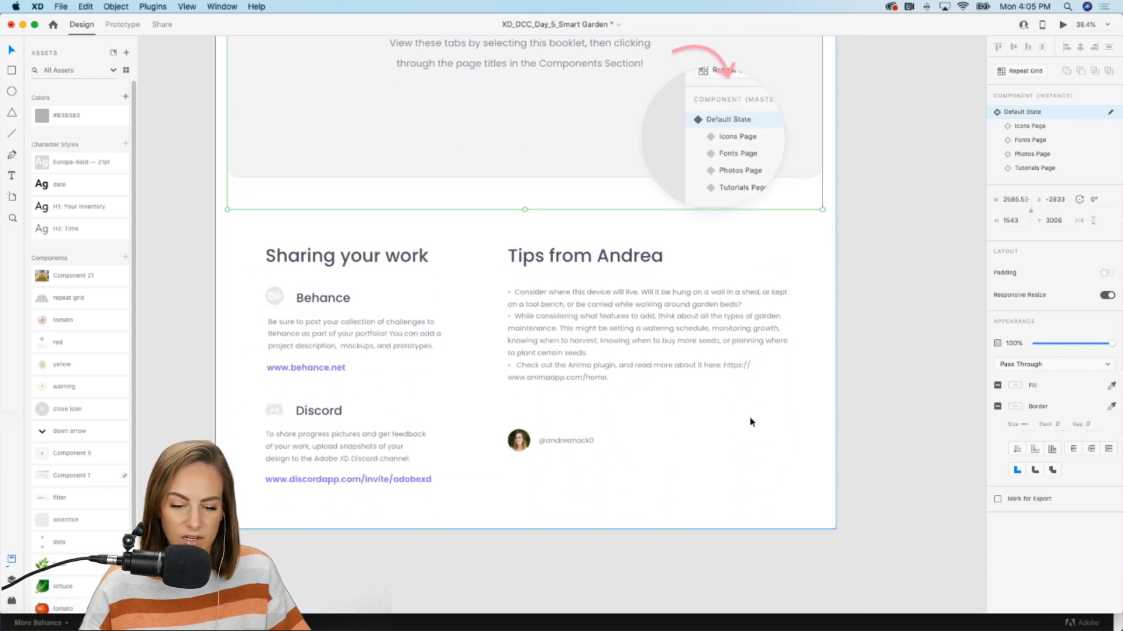
scroll(695, 328, "up", 3)
scroll(696, 327, "up", 5)
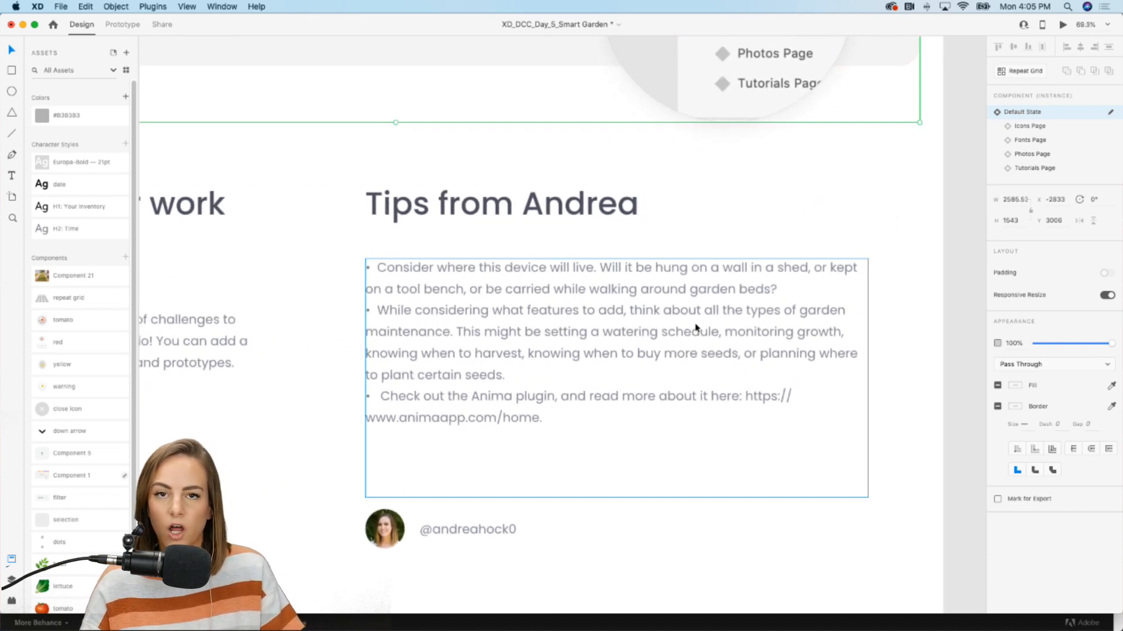
left_click(878, 239)
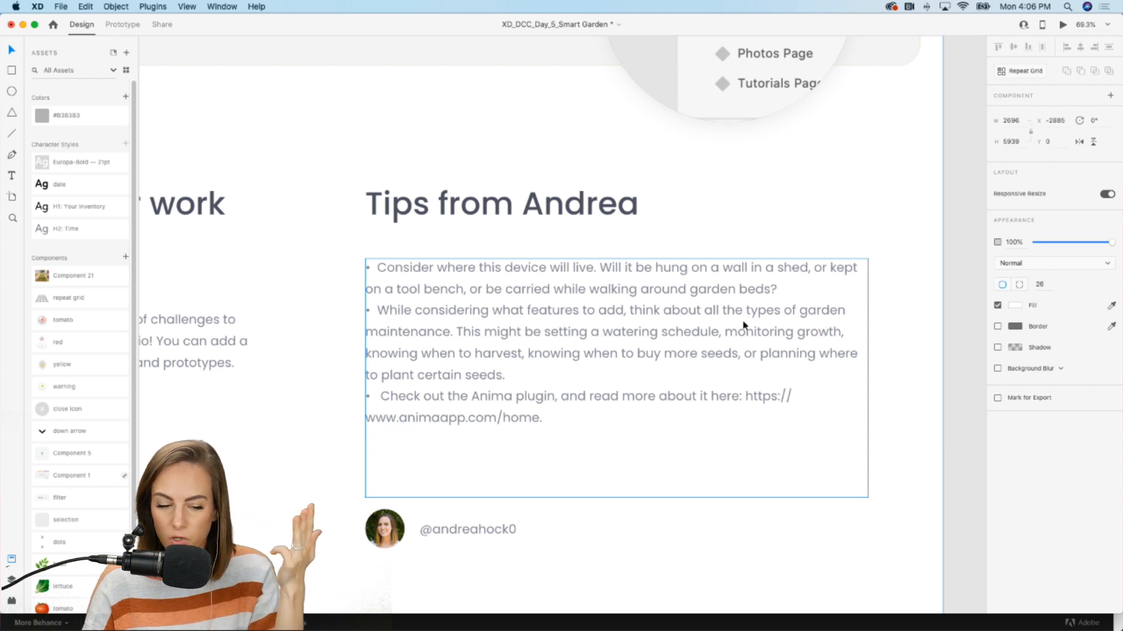
scroll(744, 325, "down", 2)
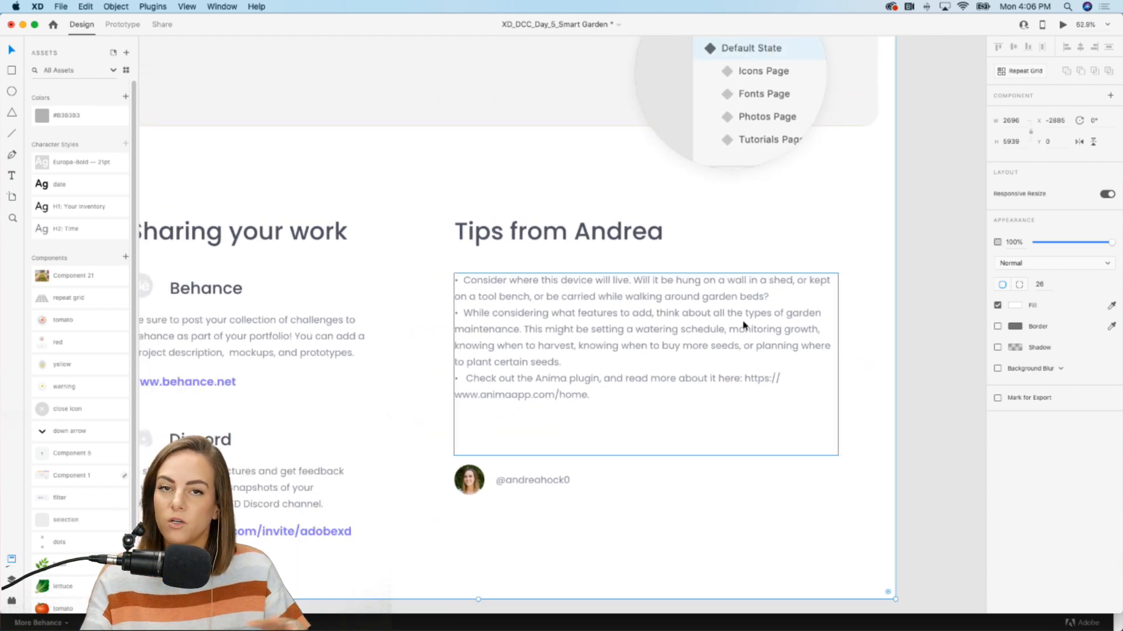
Step: Examine the empty Garden Inventory Management starter artboard beside the guide
scroll(744, 325, "down", 5)
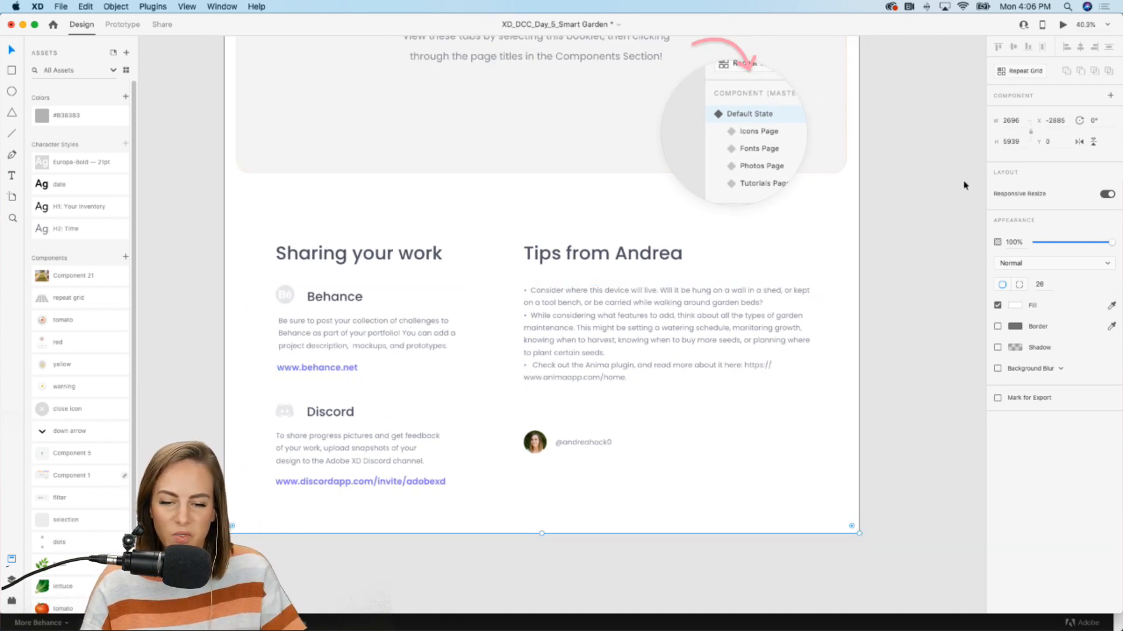
scroll(963, 185, "up", 1)
scroll(964, 186, "right", 1)
scroll(964, 185, "up", 15)
scroll(963, 186, "right", 8)
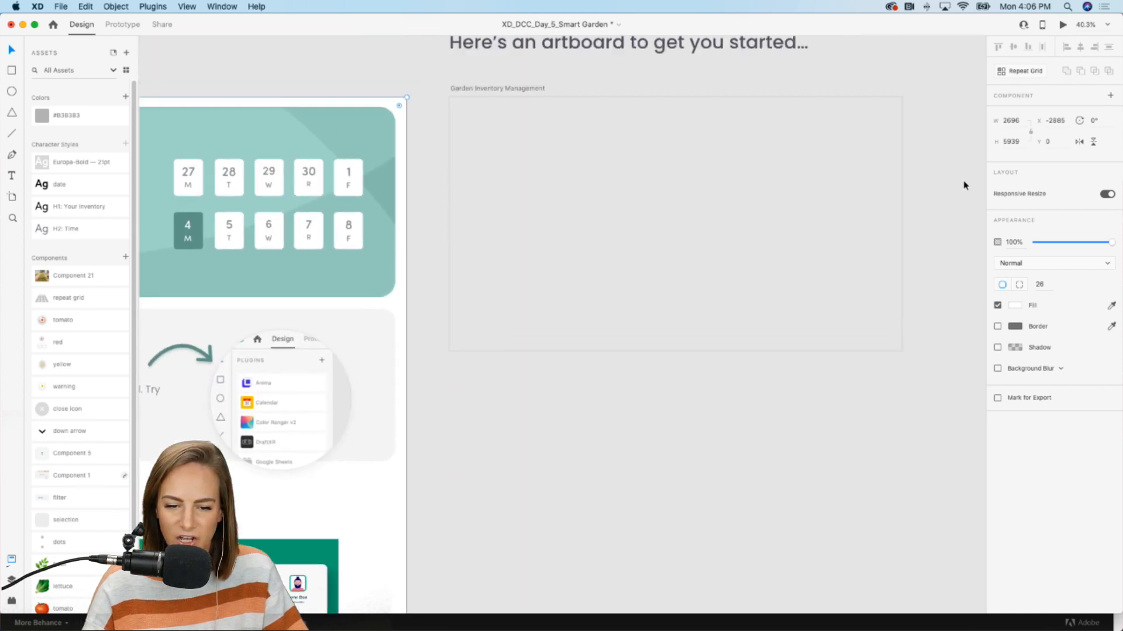
scroll(964, 186, "up", 3)
left_click(794, 130)
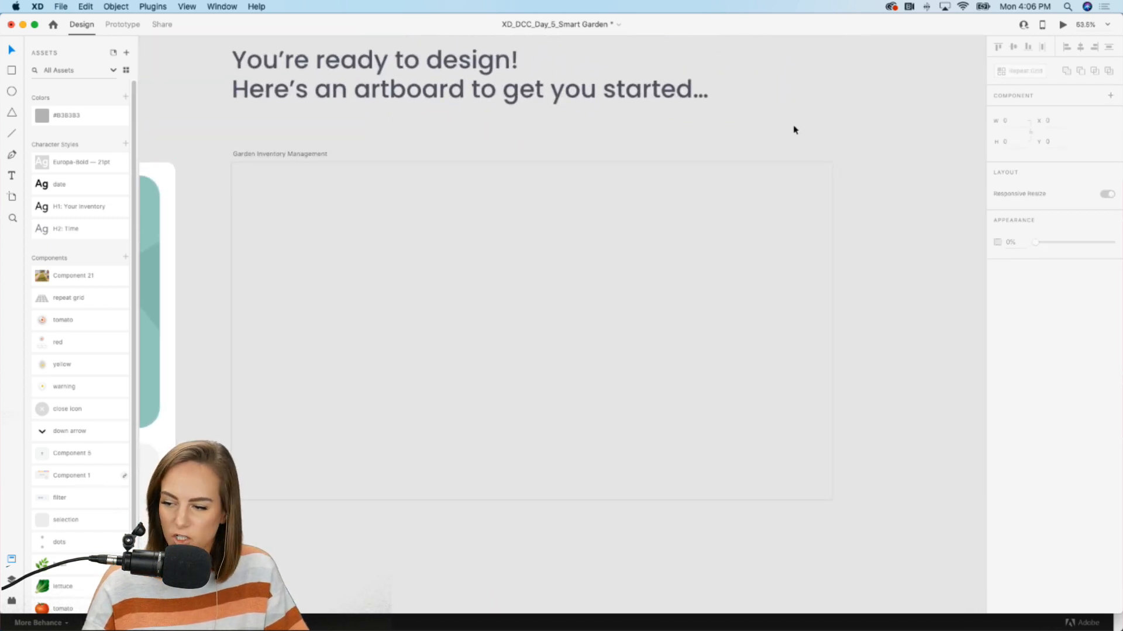
scroll(795, 130, "left", 1)
scroll(795, 130, "down", 1)
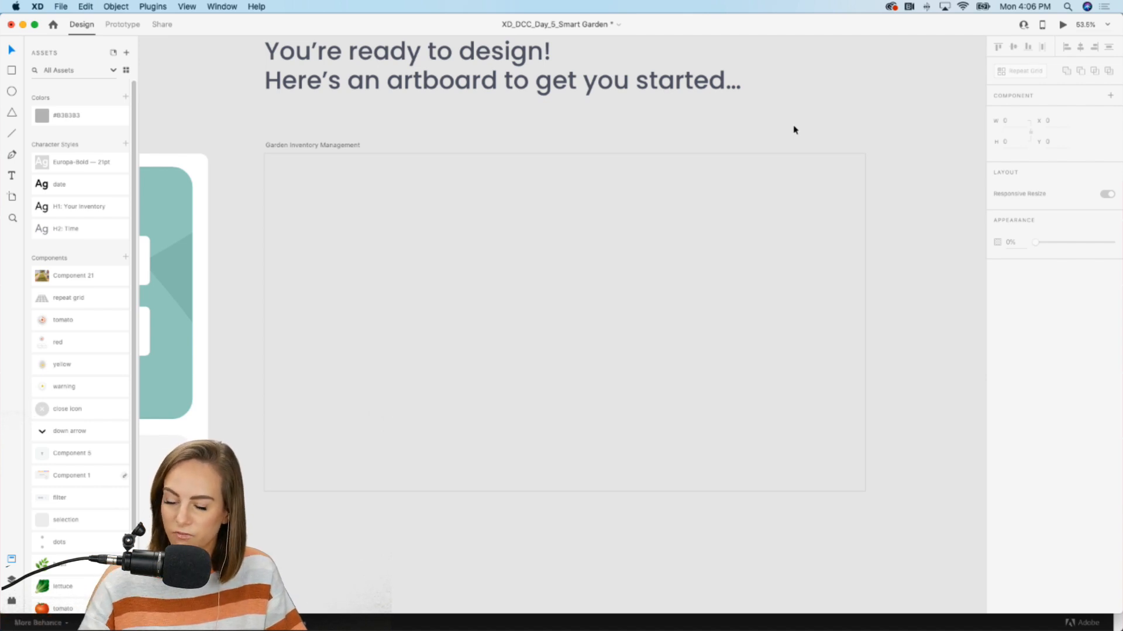
scroll(794, 129, "down", 2)
scroll(794, 130, "left", 2)
scroll(794, 129, "up", 1)
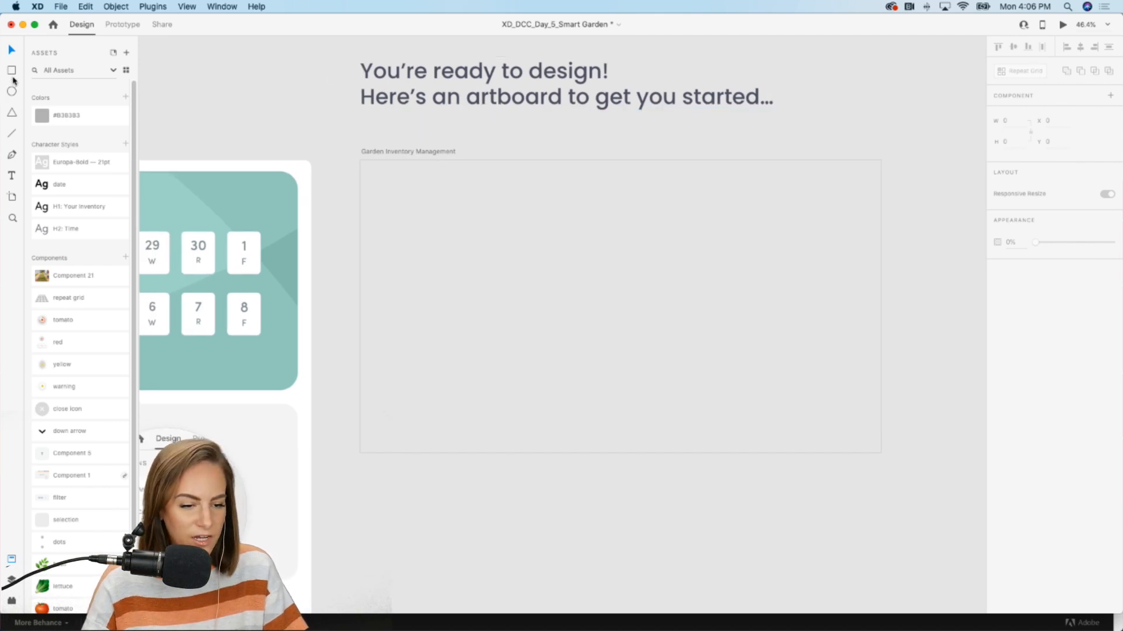
Step: Draw a white 1920 x 1079 rectangle covering the Garden Inventory Management artboard and round its corners to about 56
mouse_move(360, 161)
left_mouse_down()
mouse_move(707, 315)
mouse_move(881, 454)
left_mouse_up()
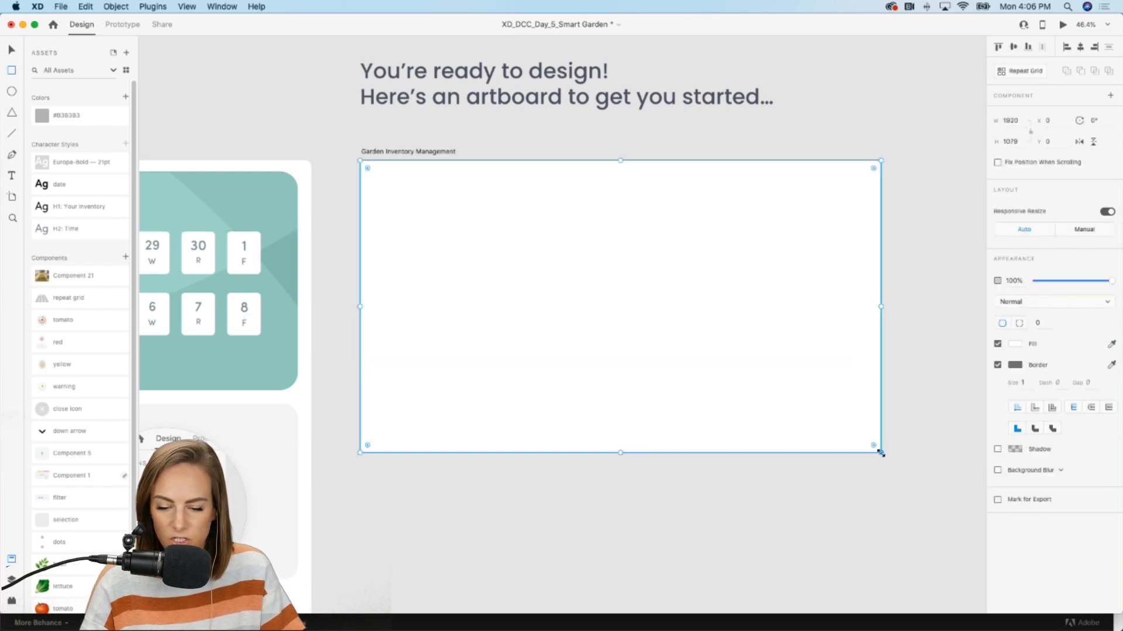
left_click(12, 198)
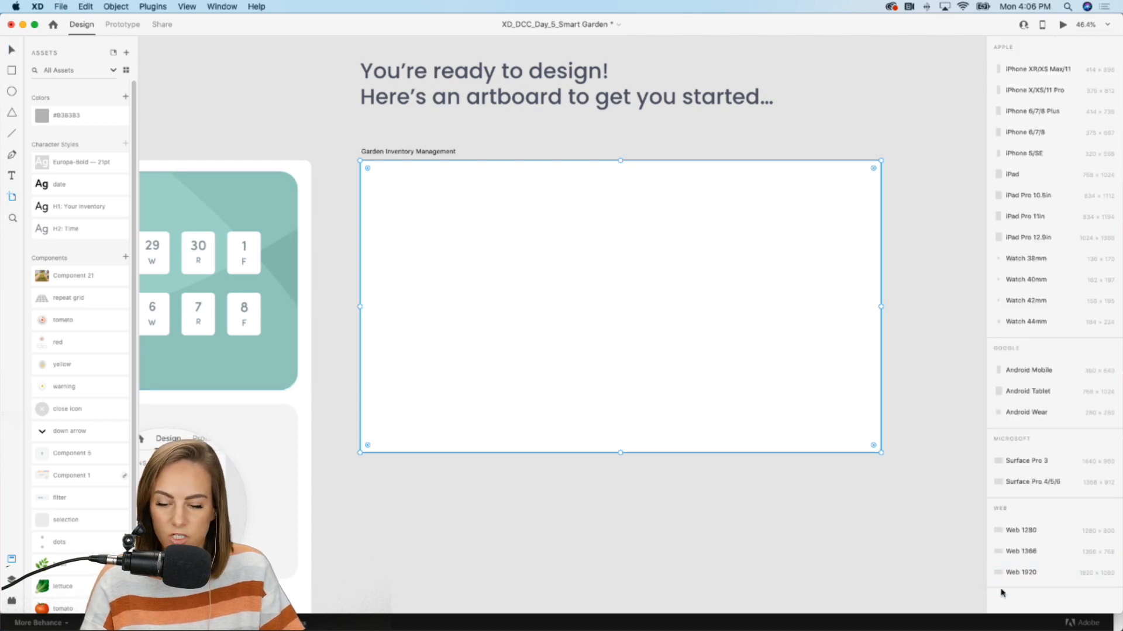
key("v")
left_click_drag(368, 169, 375, 174)
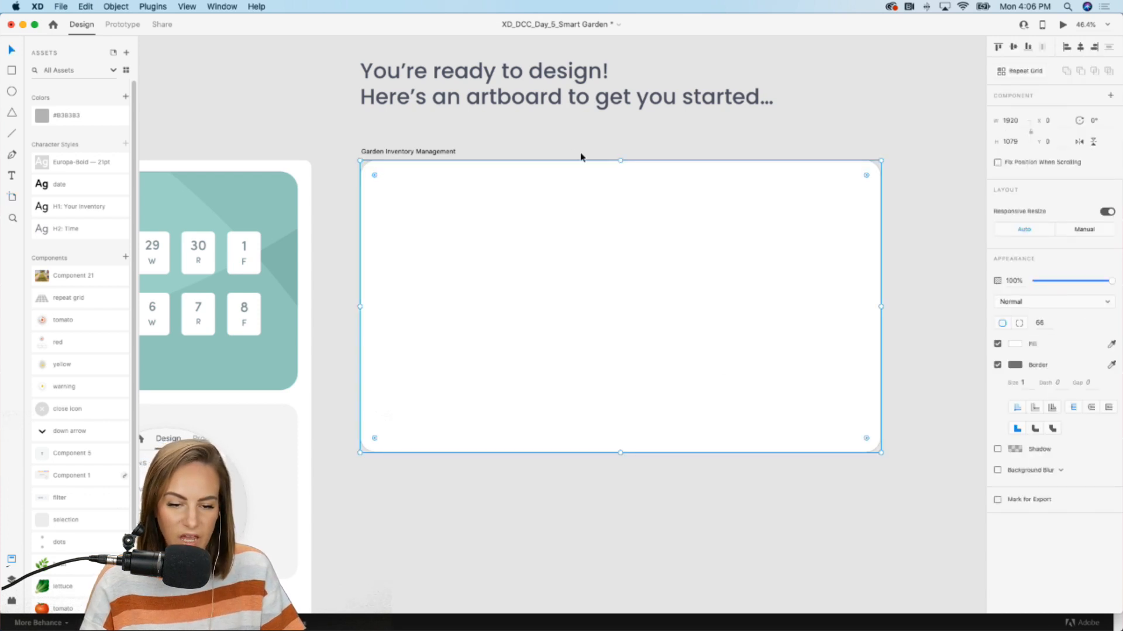
Step: Remove the border from the rounded background rectangle on the artboard
left_click(499, 152)
left_click(483, 193)
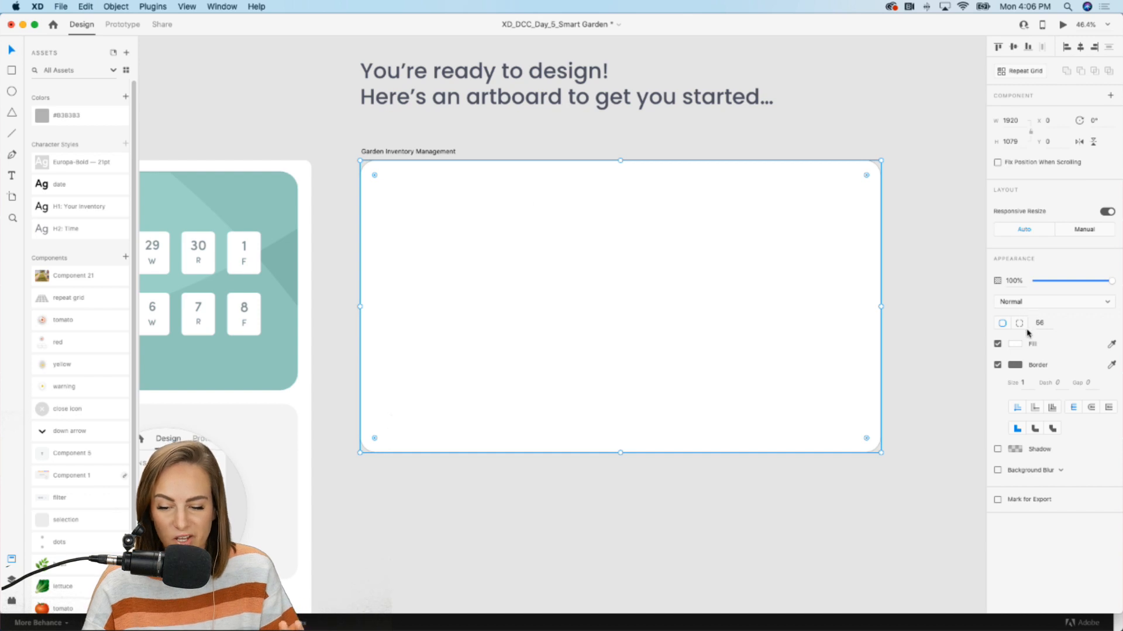
left_click(997, 365)
left_click(920, 363)
left_click(643, 306)
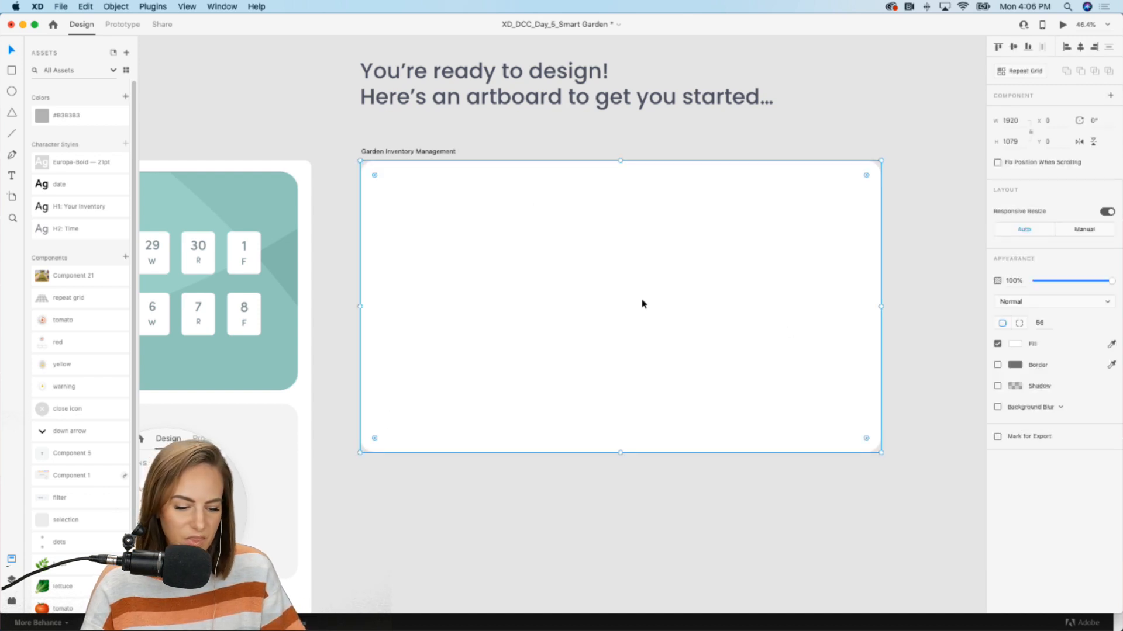
Step: Review the list of installed plugins and open the Anima plugin's options
scroll(643, 306, "up", 5)
scroll(643, 306, "down", 3)
scroll(643, 306, "right", 1)
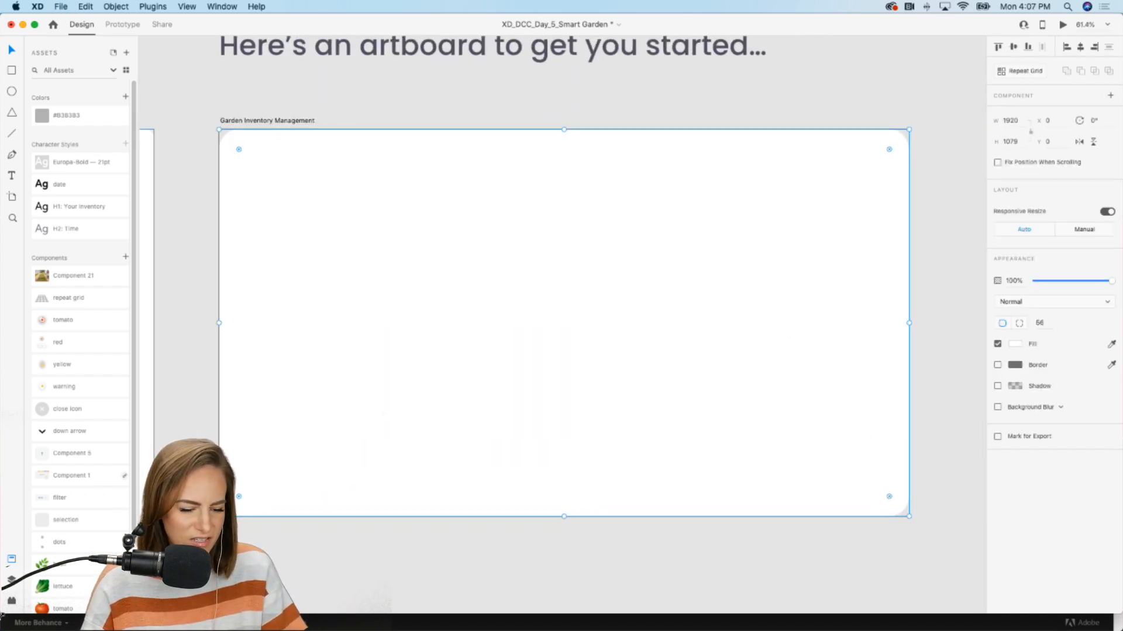
left_click(11, 601)
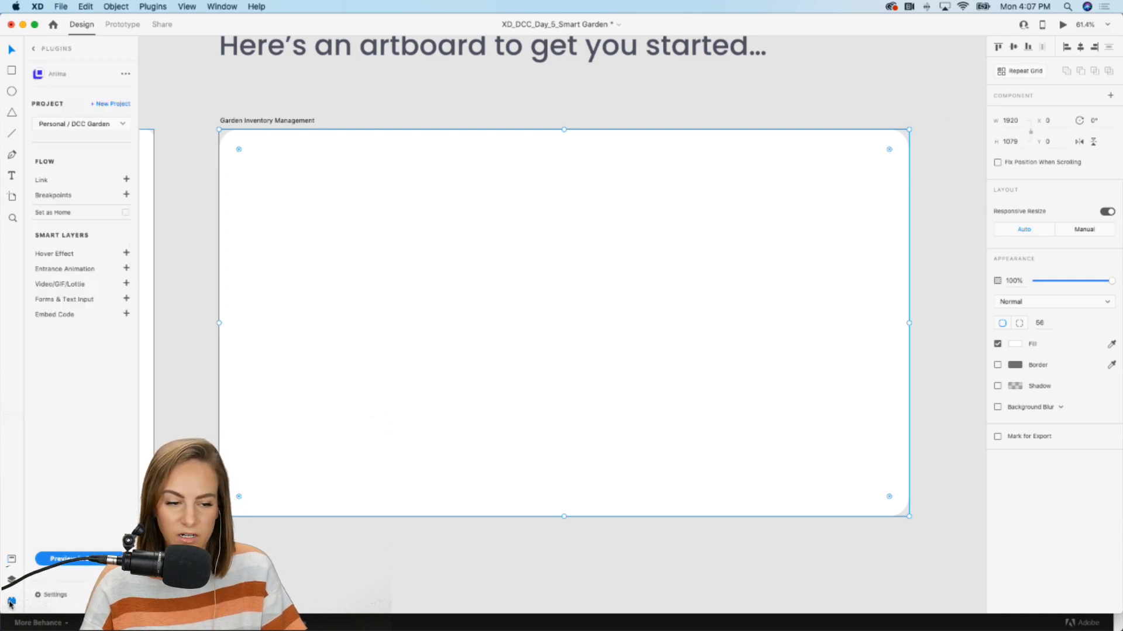
left_click(33, 49)
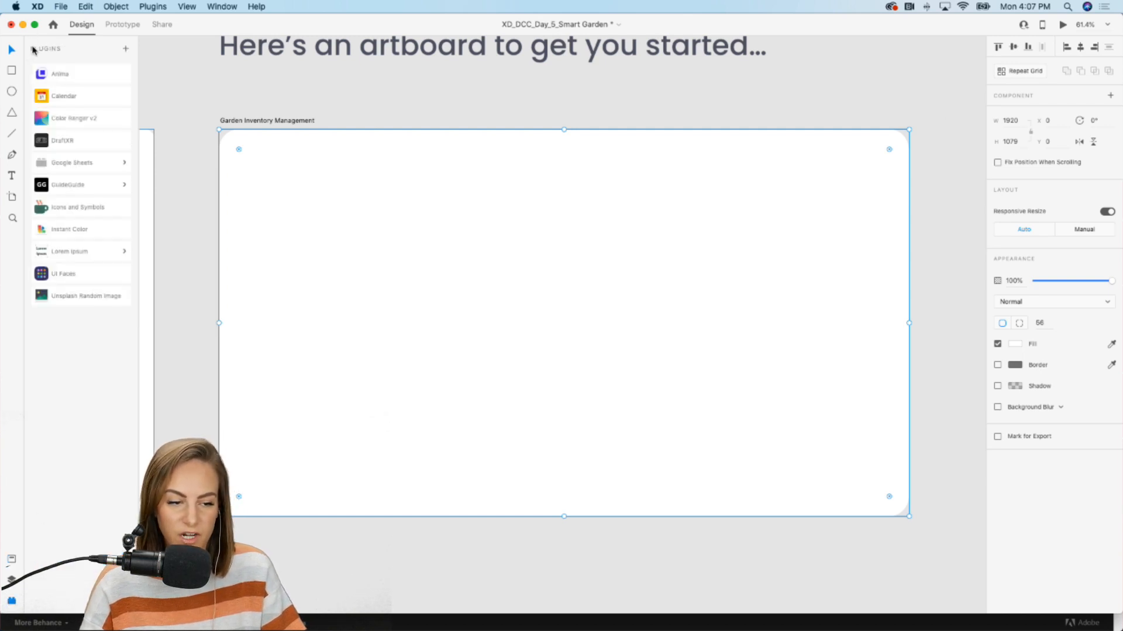
left_click(74, 74)
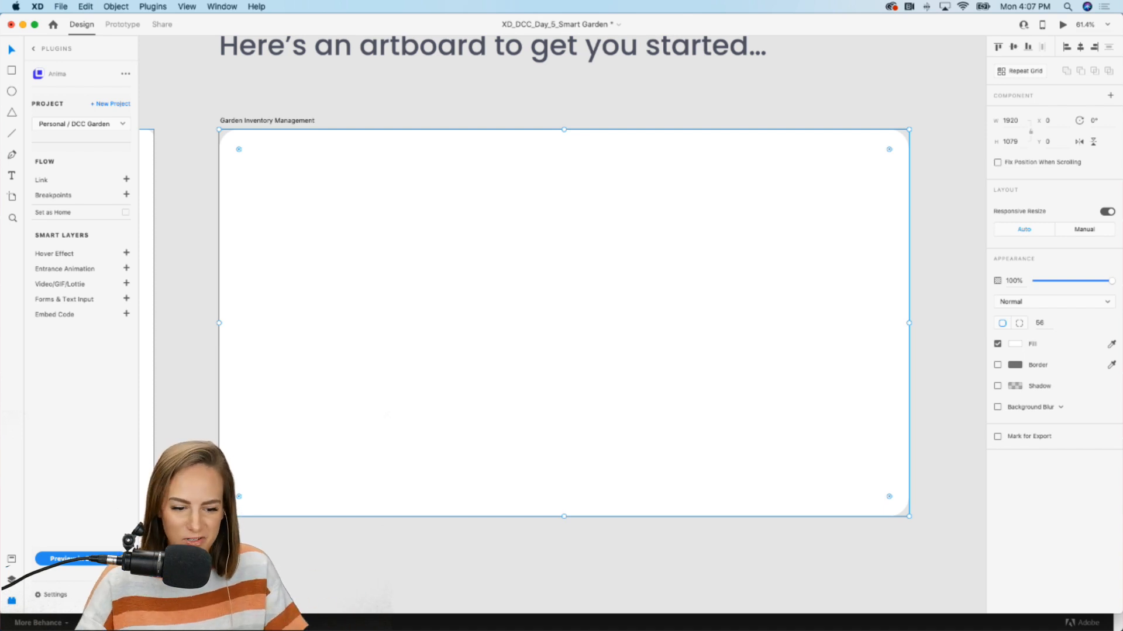
Step: Open the exported garden-inventory-management.html from the Anima package folder in Chrome and look over the page
mouse_move(234, 630)
left_click(299, 614)
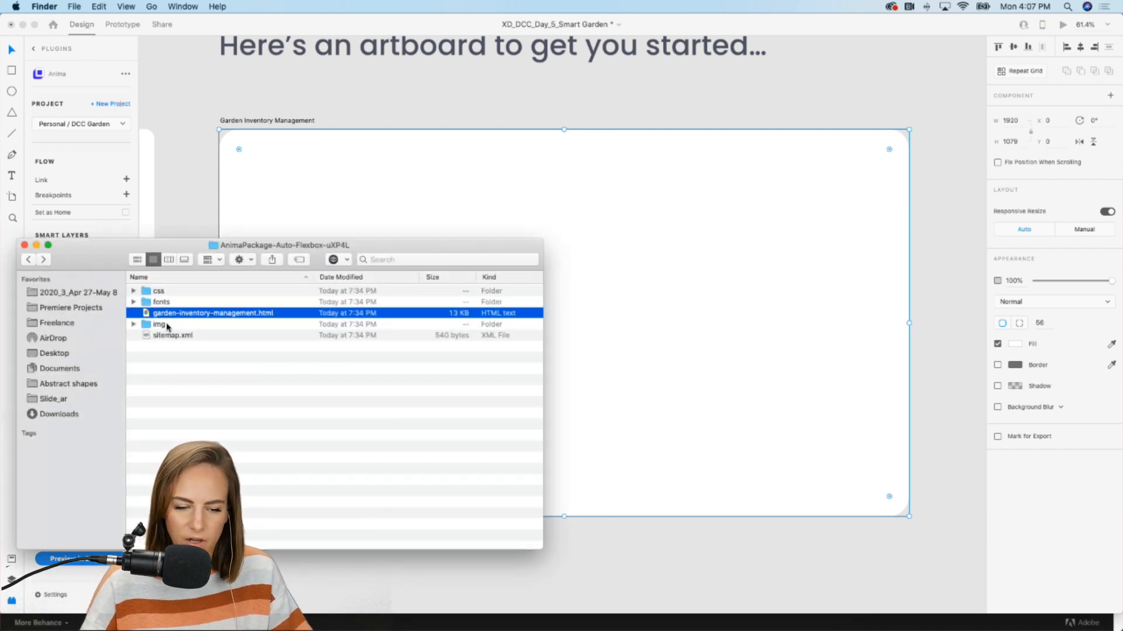
double_click(192, 315)
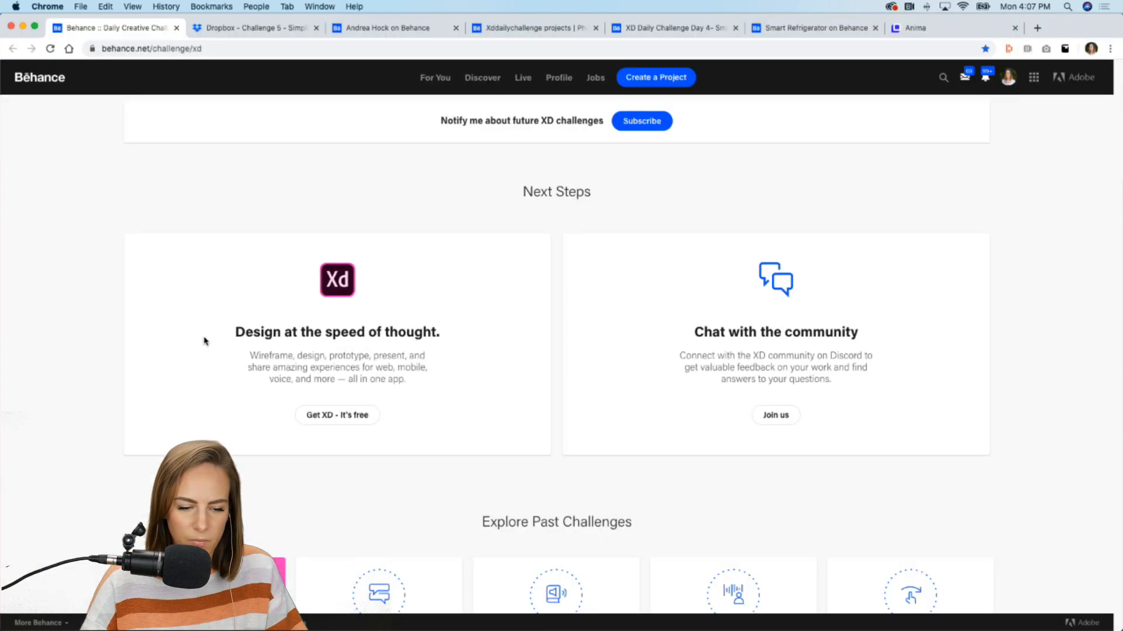
scroll(594, 401, "down", 2)
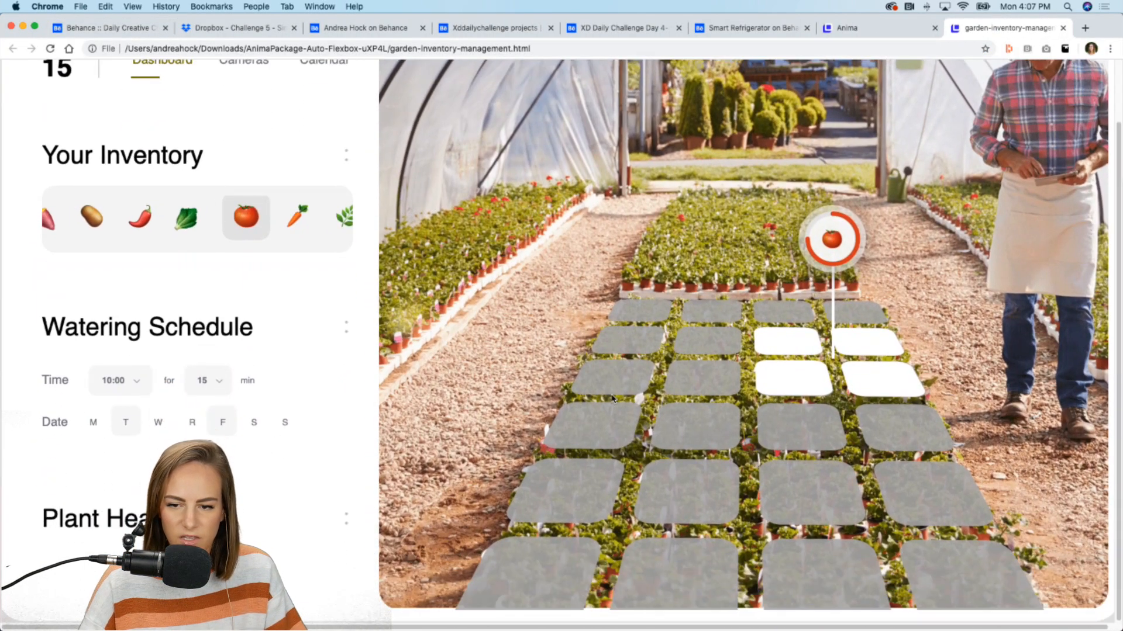
scroll(612, 399, "up", 3)
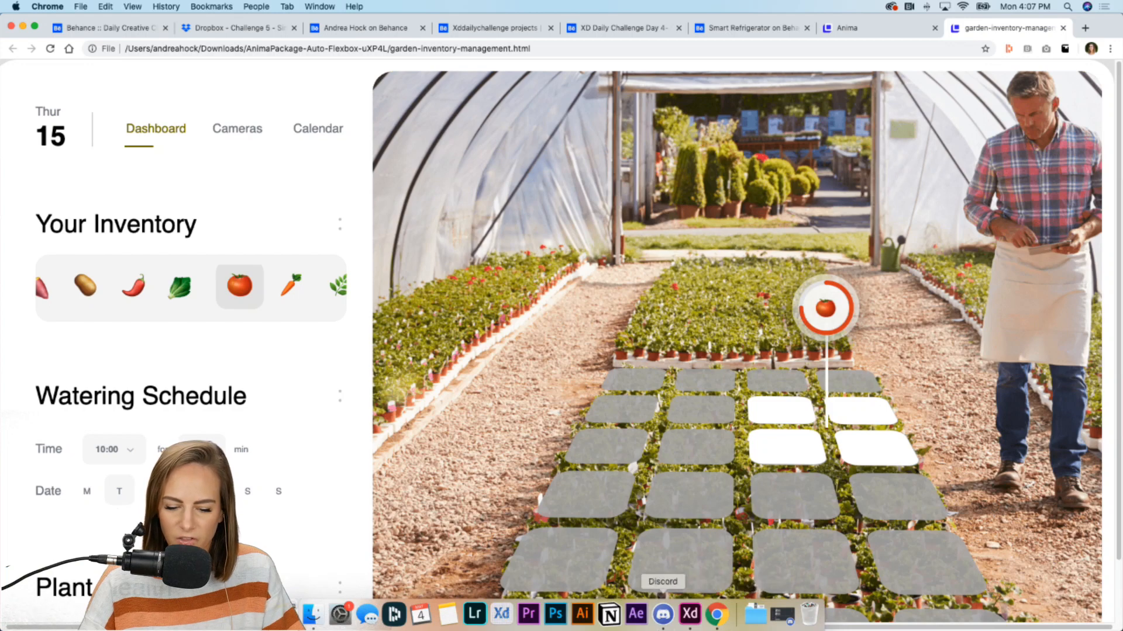
Step: Switch back to Adobe XD and search the plugin catalog for anima, closing the catalog when finished
left_click(690, 614)
left_click(749, 549)
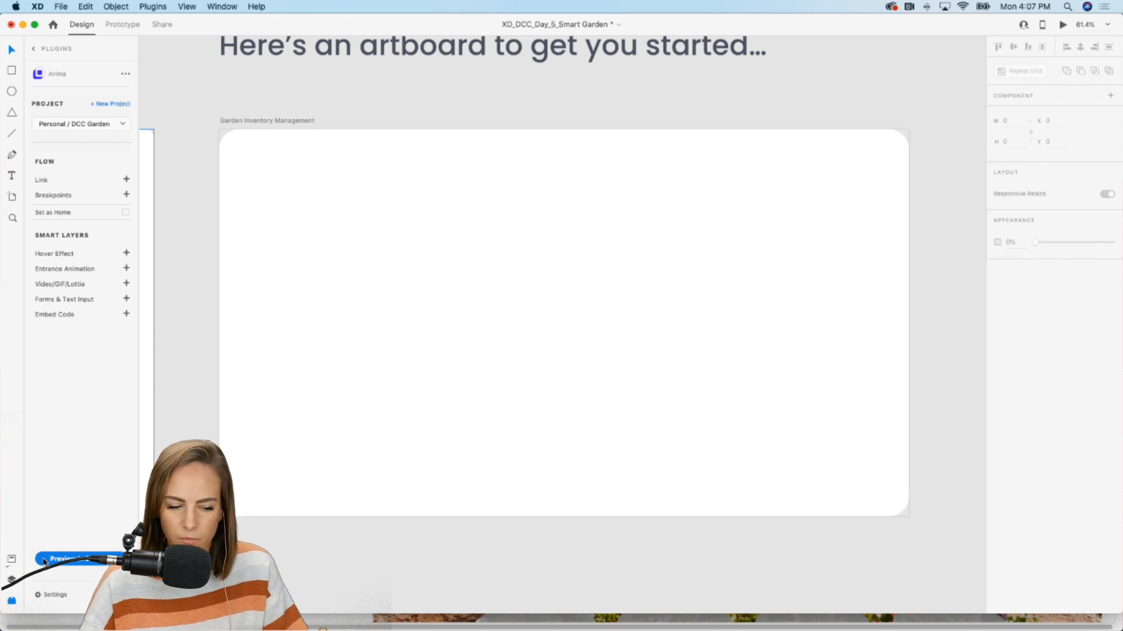
left_click(33, 50)
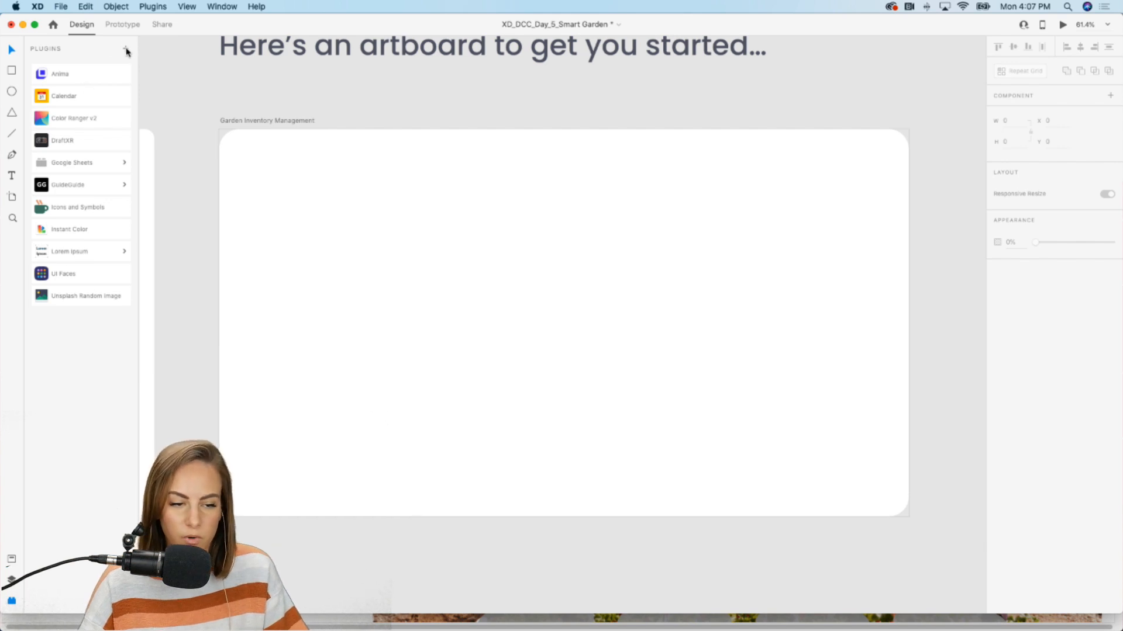
left_click(126, 50)
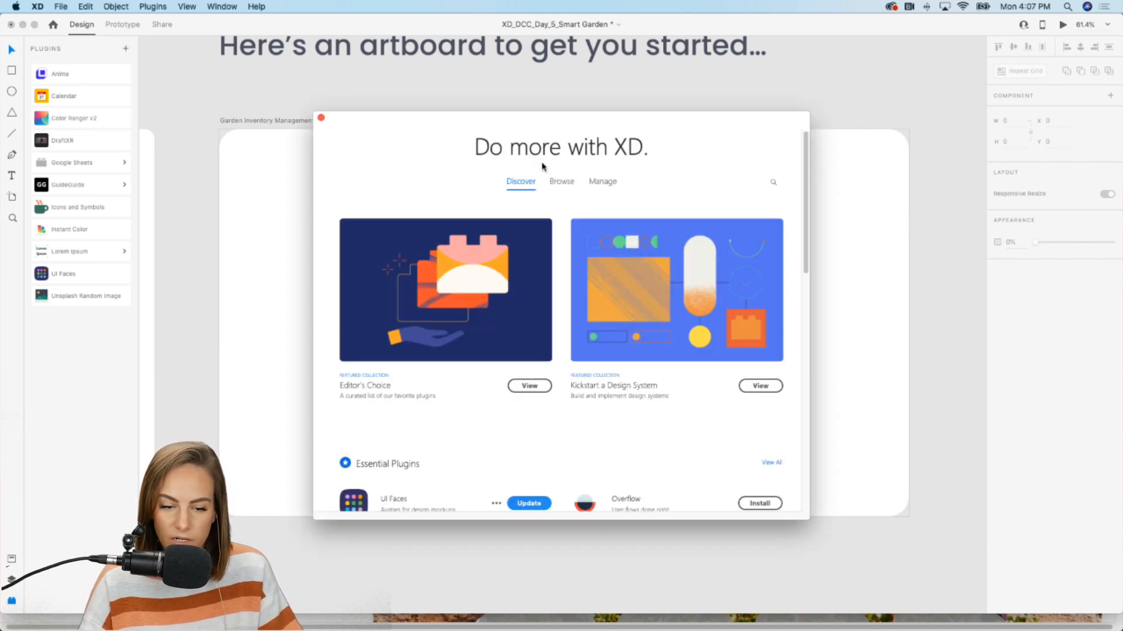
left_click(776, 185)
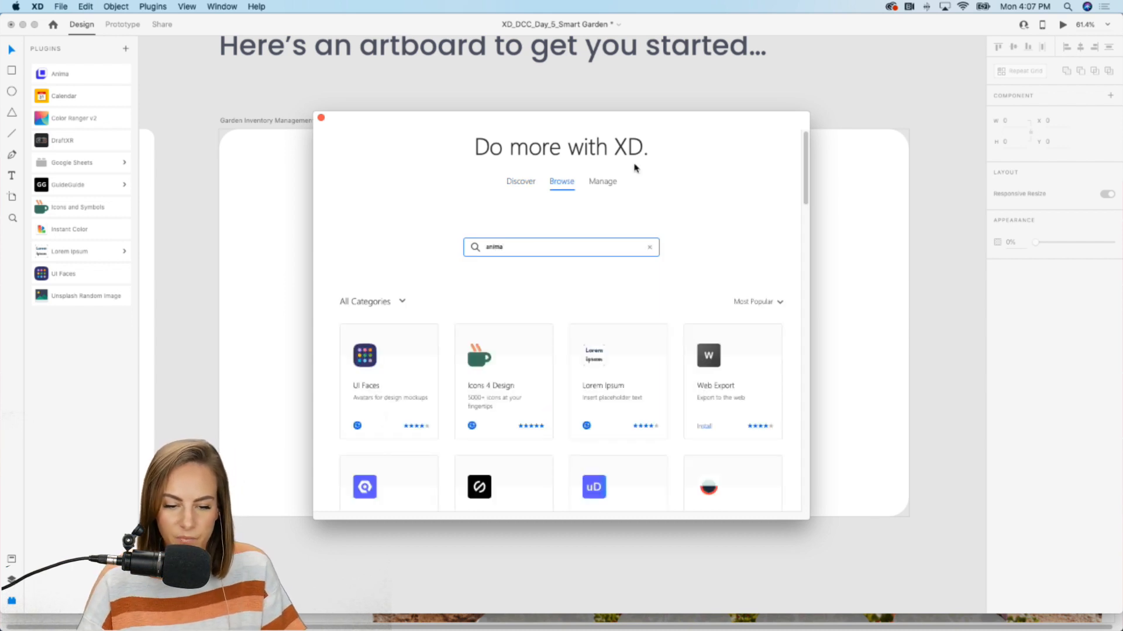
left_click(650, 248)
left_click(321, 118)
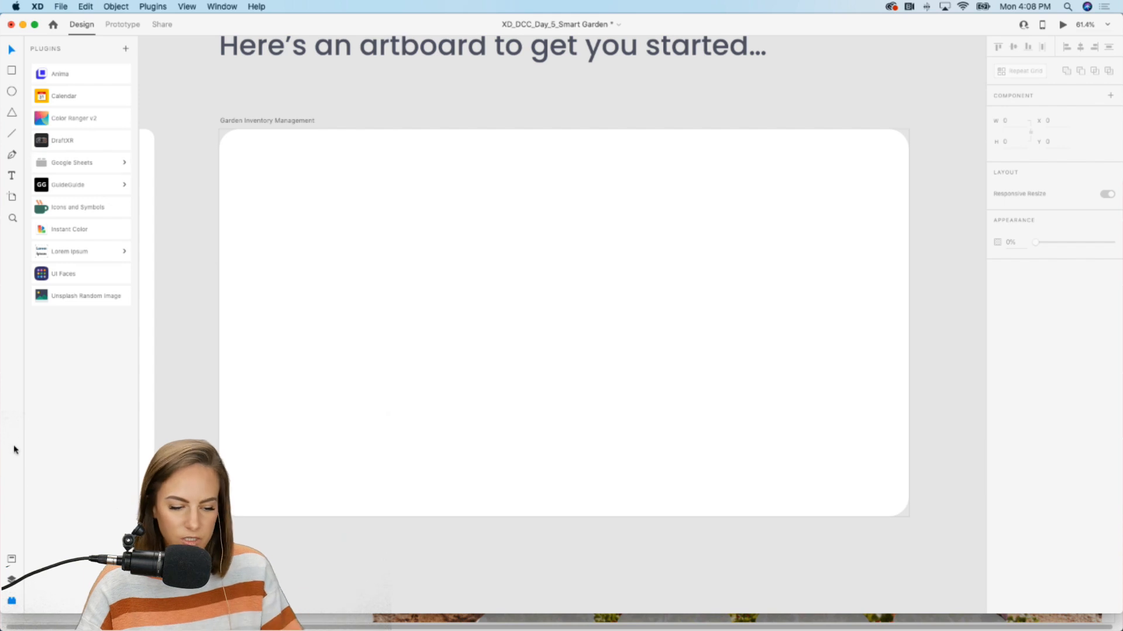
Step: Place the greenhouse photo component, Component 21, over the right part of the artboard's white background
left_click(14, 559)
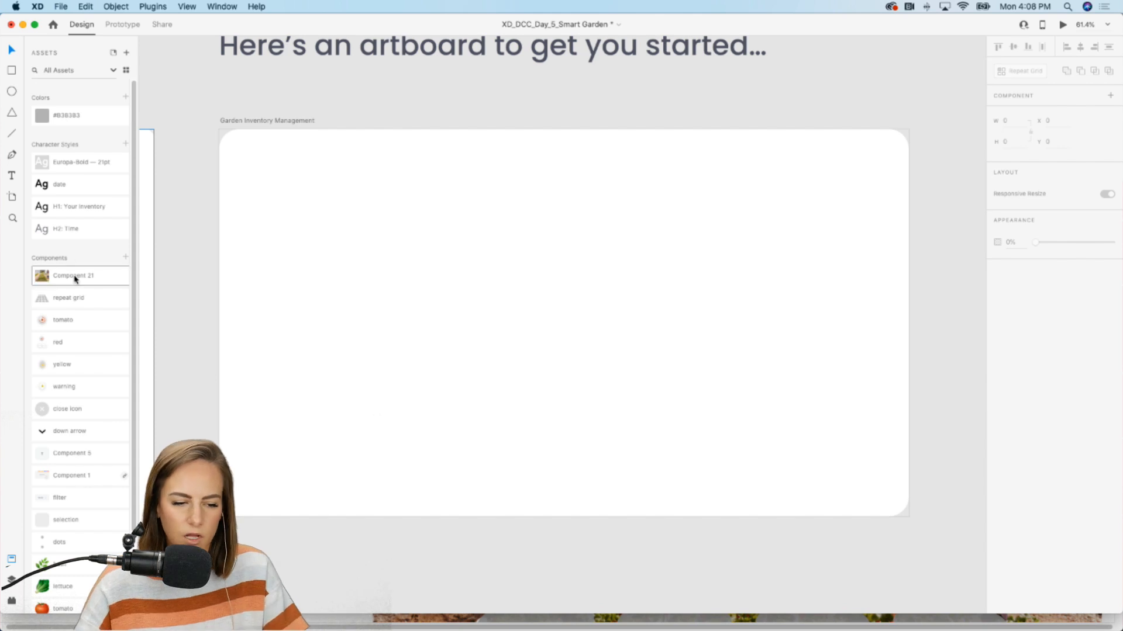
left_click_drag(73, 279, 650, 108)
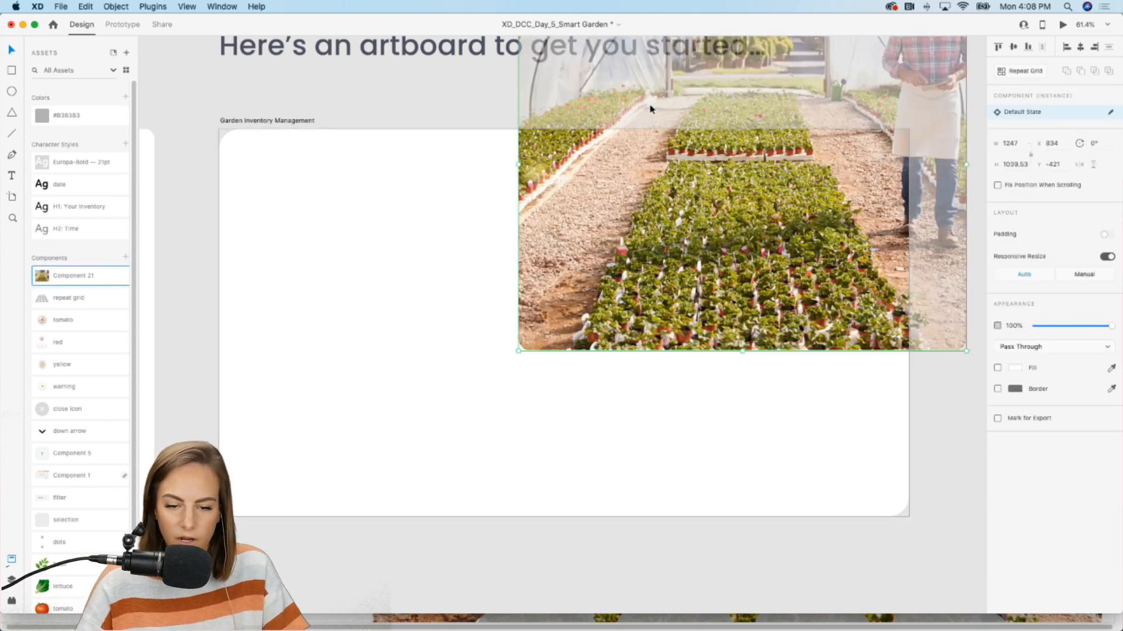
left_click_drag(613, 198, 545, 354)
Step: Reduce the background rectangle's corner rounding slightly and shift the greenhouse photo to X 652, Y 20
left_click(384, 355)
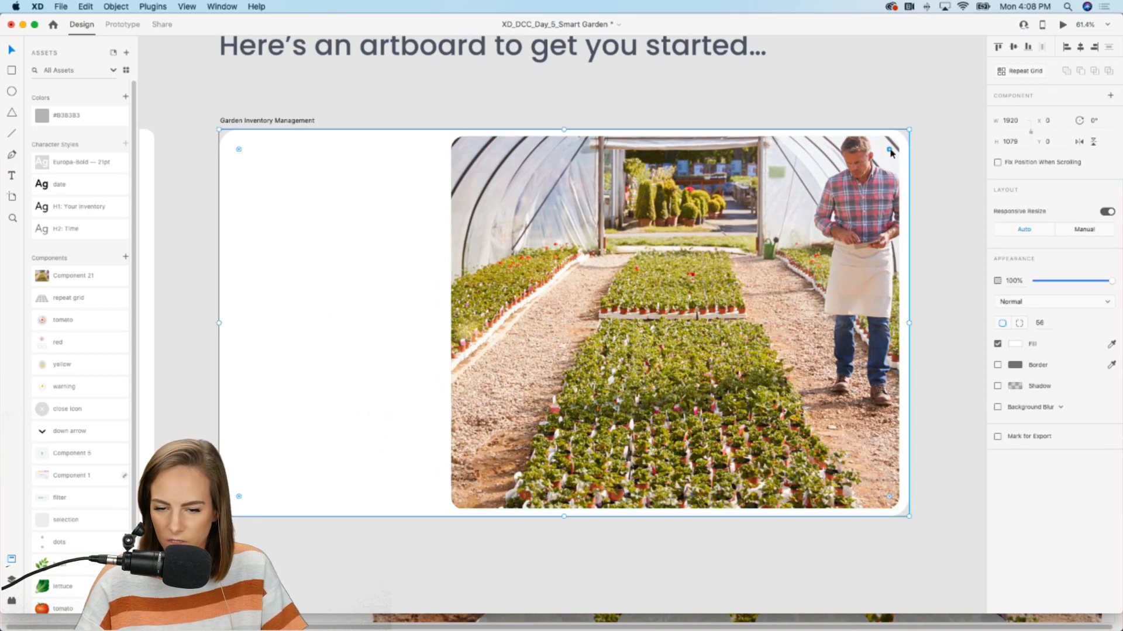
left_click_drag(890, 150, 895, 144)
left_click(916, 110)
left_click_drag(815, 212, 818, 212)
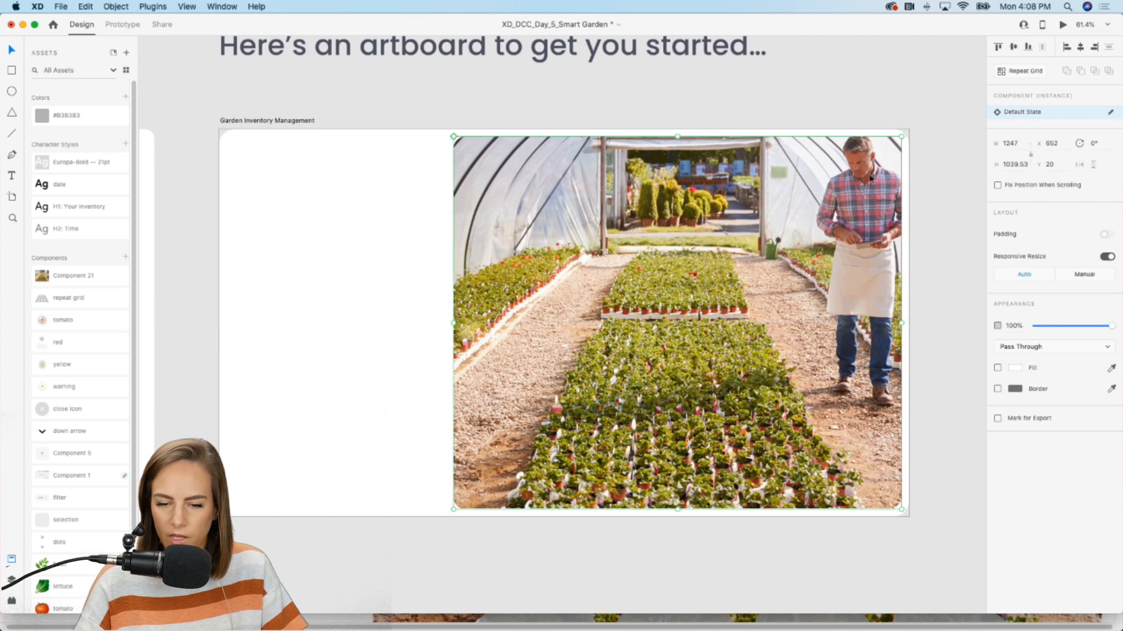
left_click(937, 172)
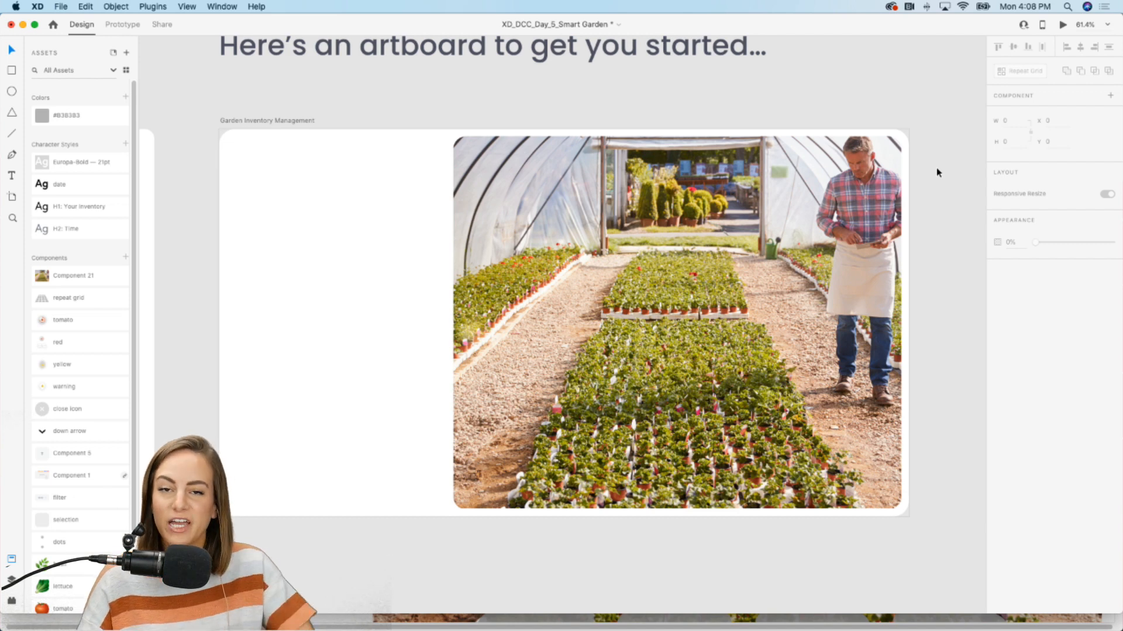
left_click(847, 216)
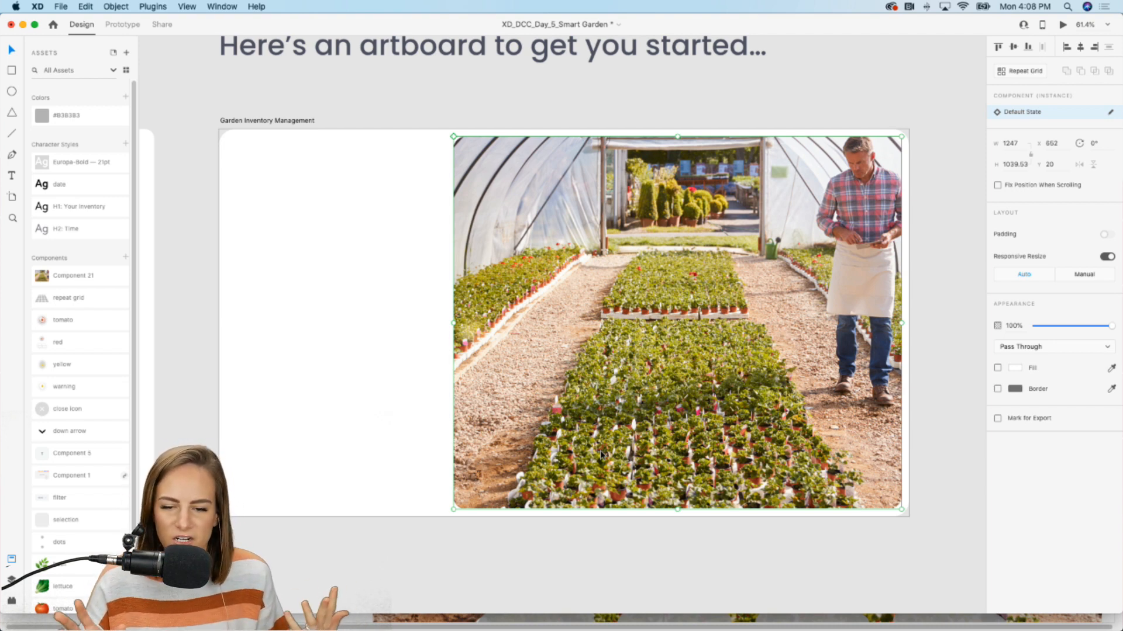
left_click(506, 546)
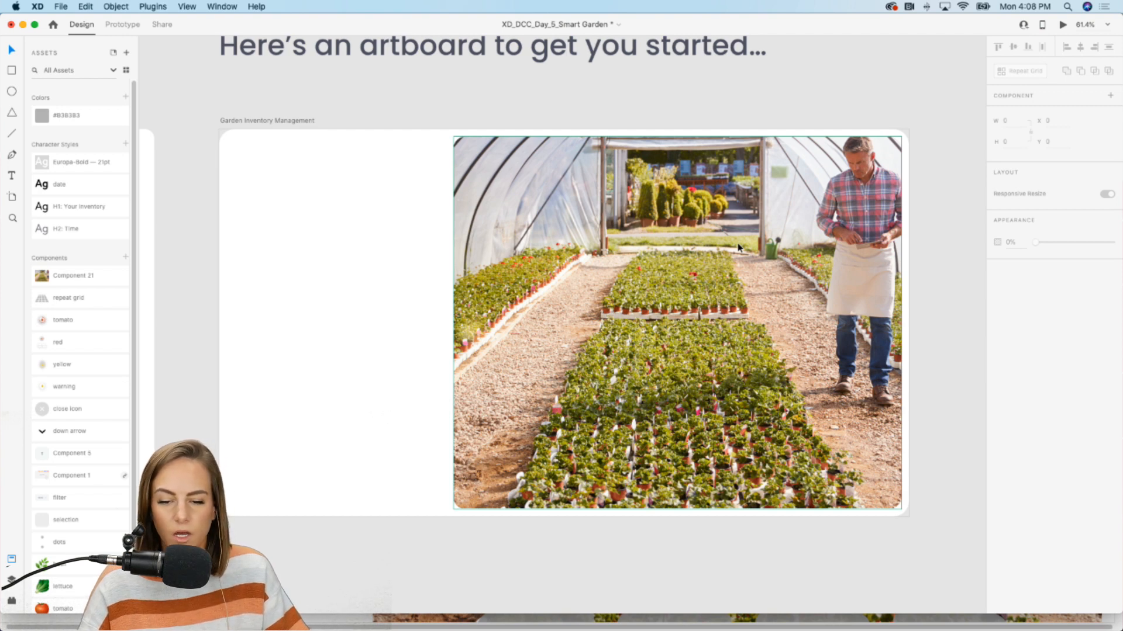
Step: Add the text Thur near the artboard's upper-left corner and convert it from area text to point text
key("t")
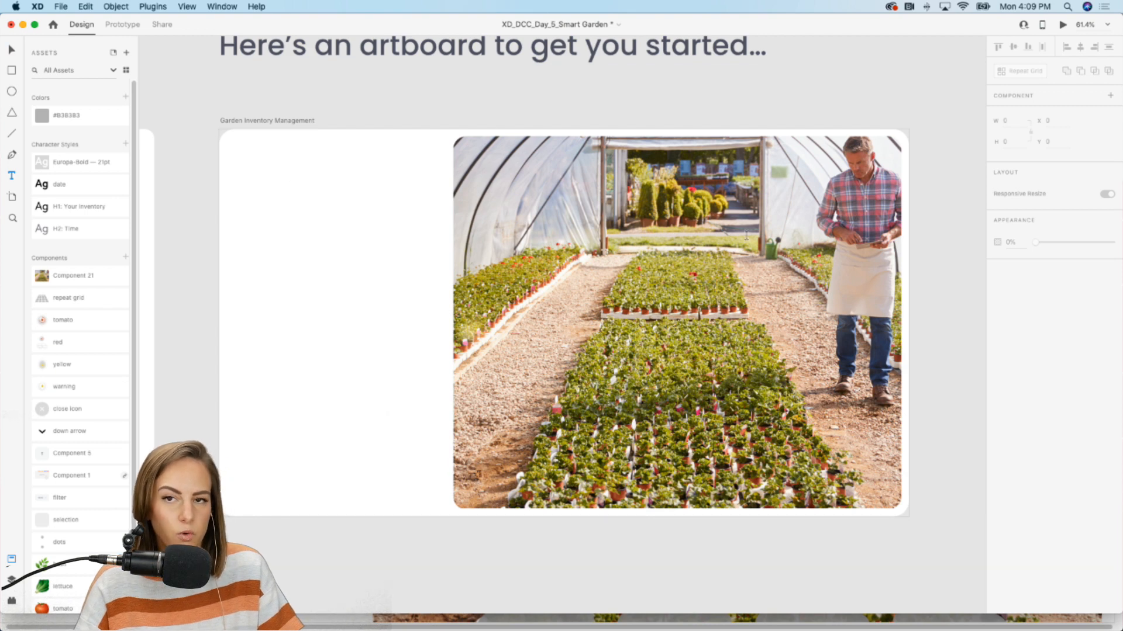
left_click_drag(240, 157, 315, 189)
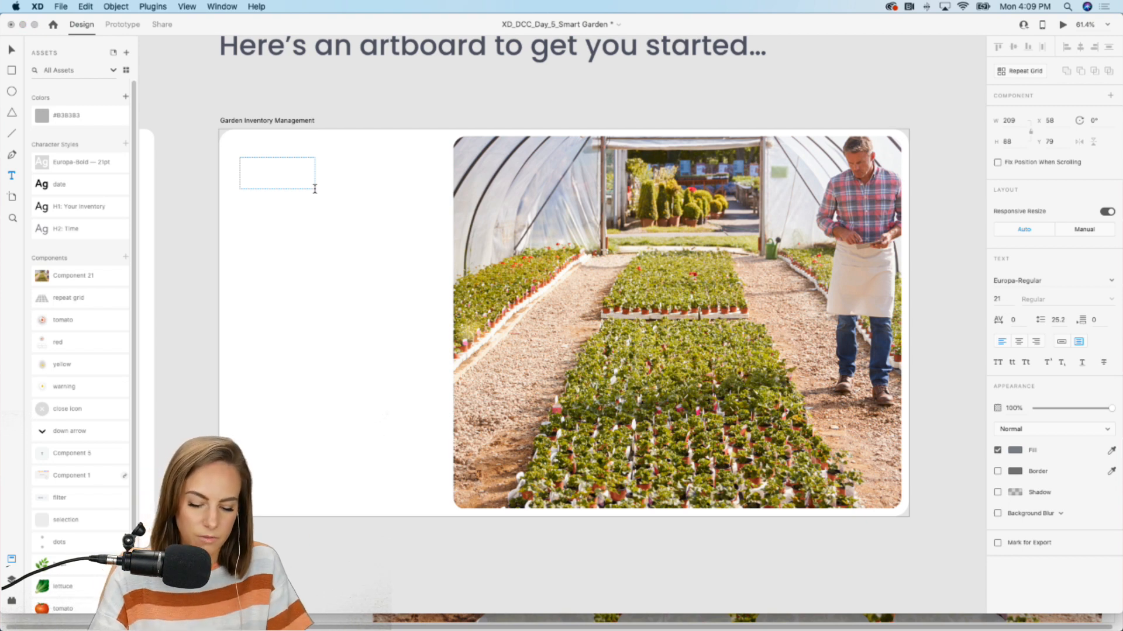
key("Escape")
scroll(218, 104, "up", 5)
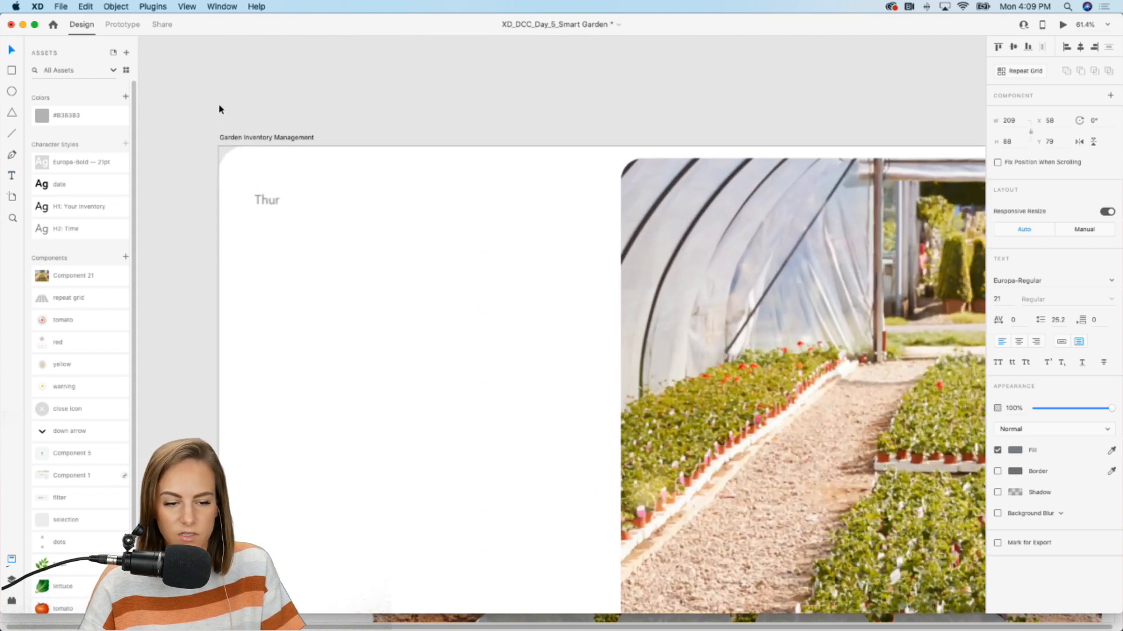
scroll(219, 104, "left", 3)
scroll(218, 104, "down", 2)
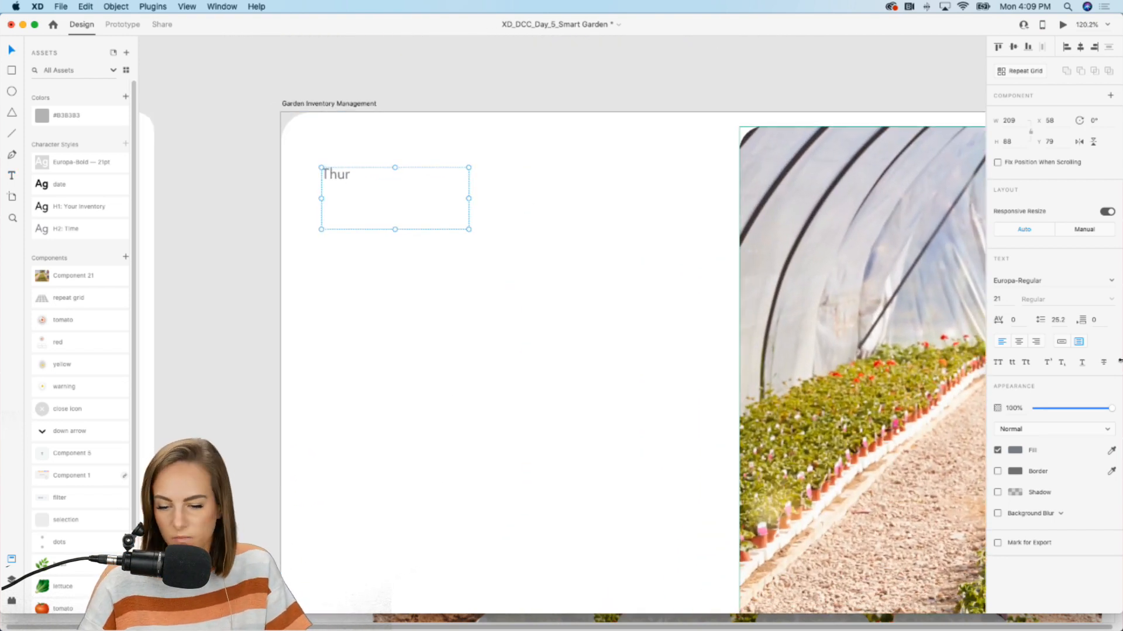
left_click(1061, 342)
Step: Duplicate the Thur label directly below itself and change the copy's text to 15
left_click_drag(345, 177, 326, 199)
double_click(327, 200)
type("15")
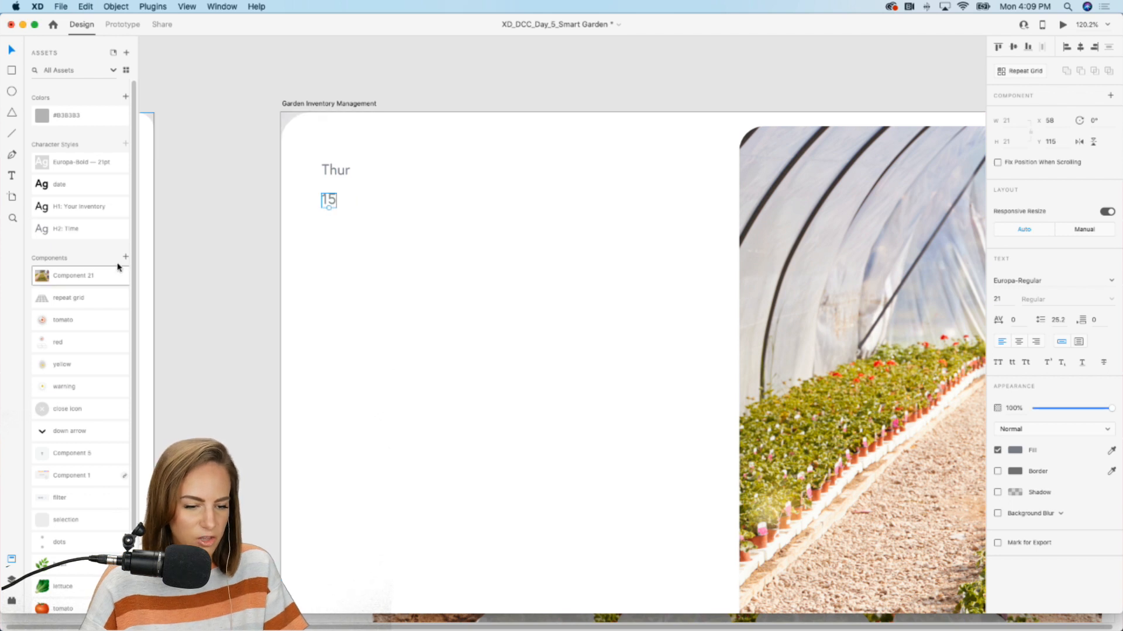
Step: Apply the date character style to the 15 label and move it down slightly to Y 102, left-aligned with Thur
left_click(90, 185)
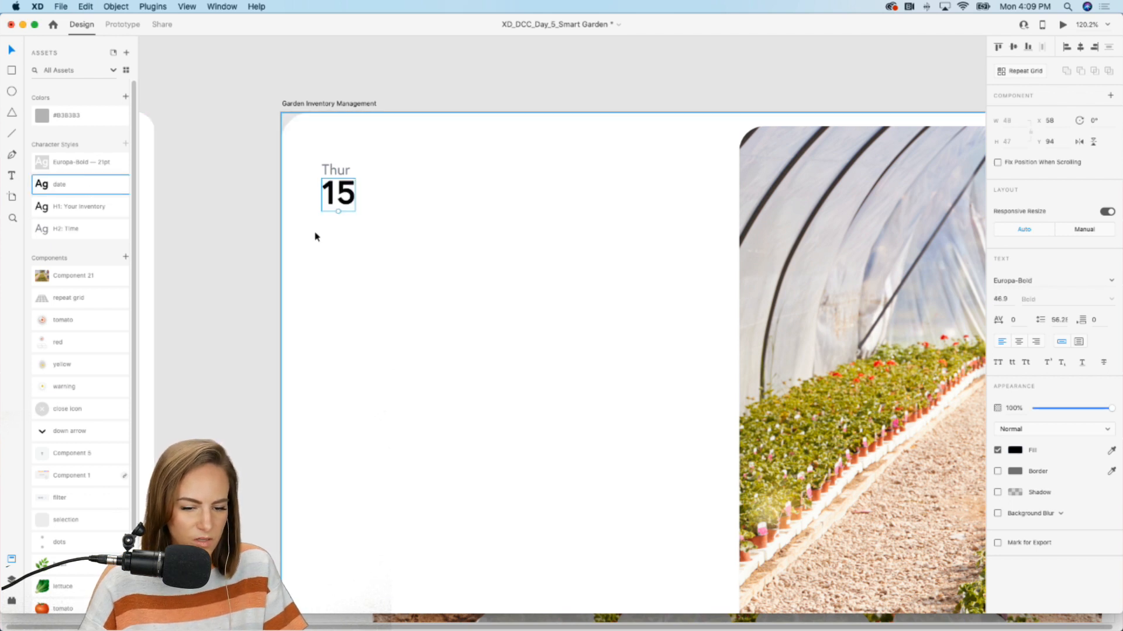
left_click_drag(345, 212, 346, 202)
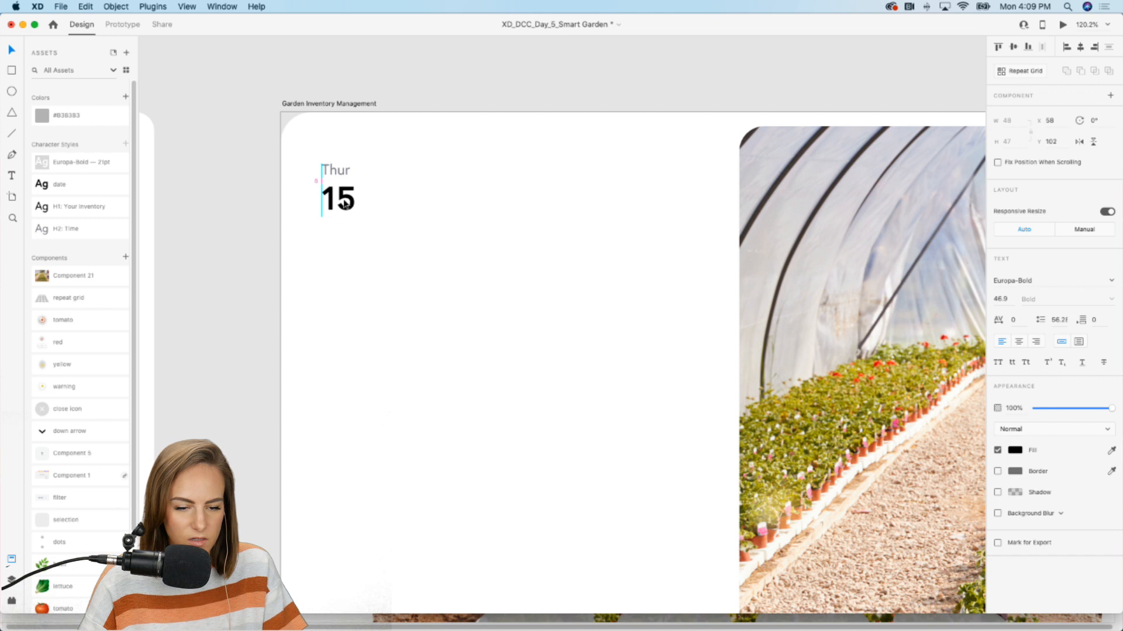
left_click(254, 215)
Step: Draw a vertical divider line about 62 px tall beside the date labels and colour it with the saved gray #B3B3B3
left_click(12, 134)
mouse_move(355, 170)
left_mouse_down()
mouse_move(388, 168)
mouse_move(380, 211)
left_mouse_up()
key("v")
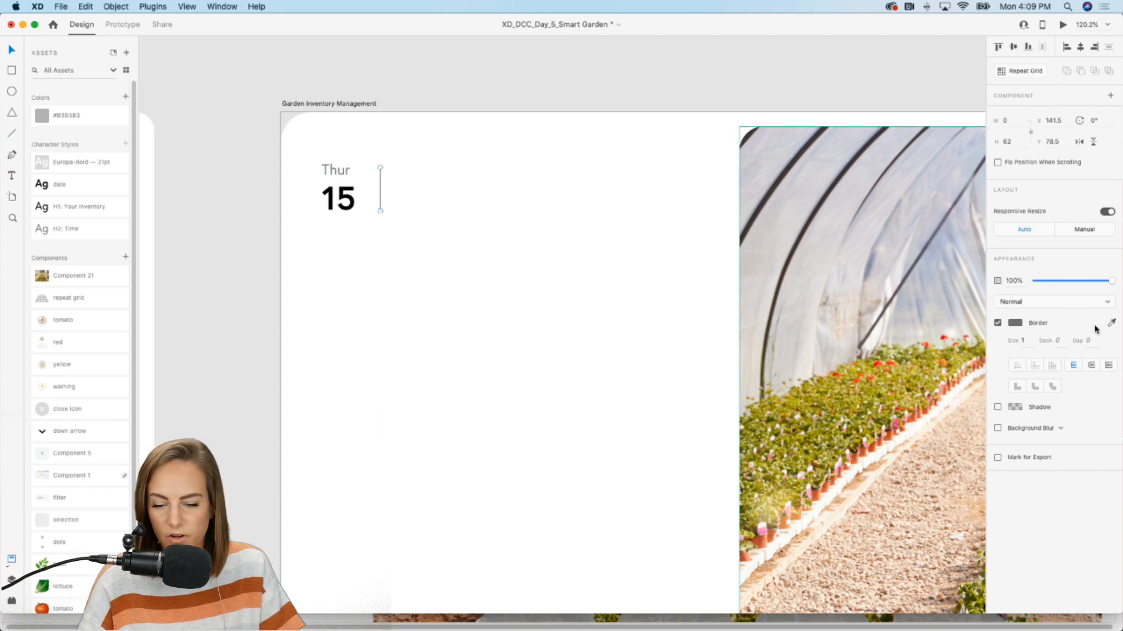
left_click(76, 120)
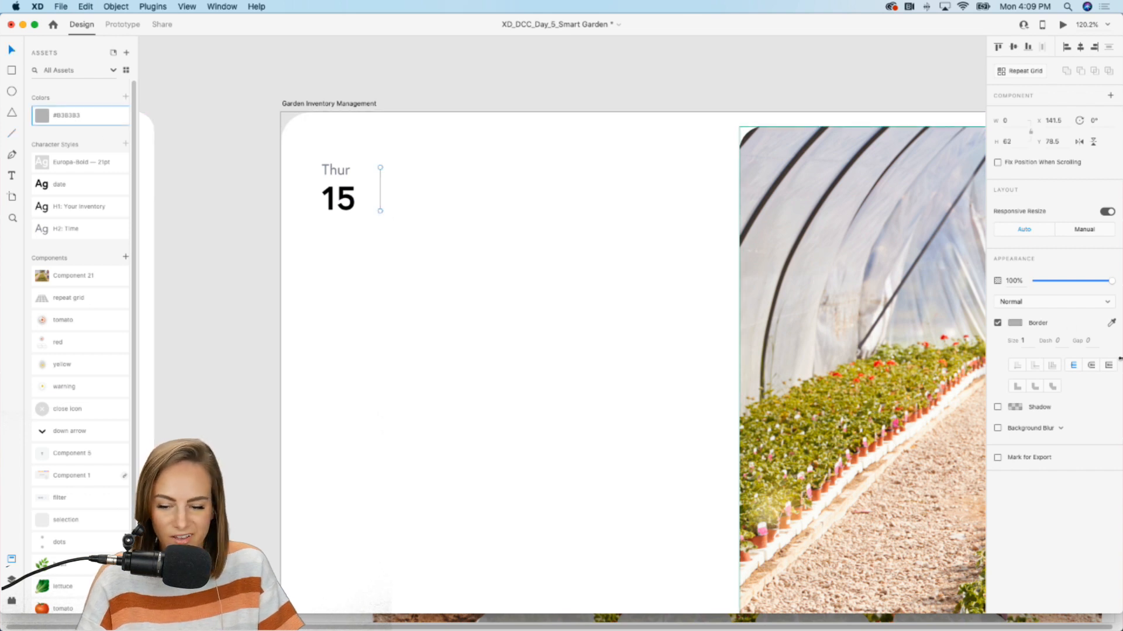
left_click(1024, 340)
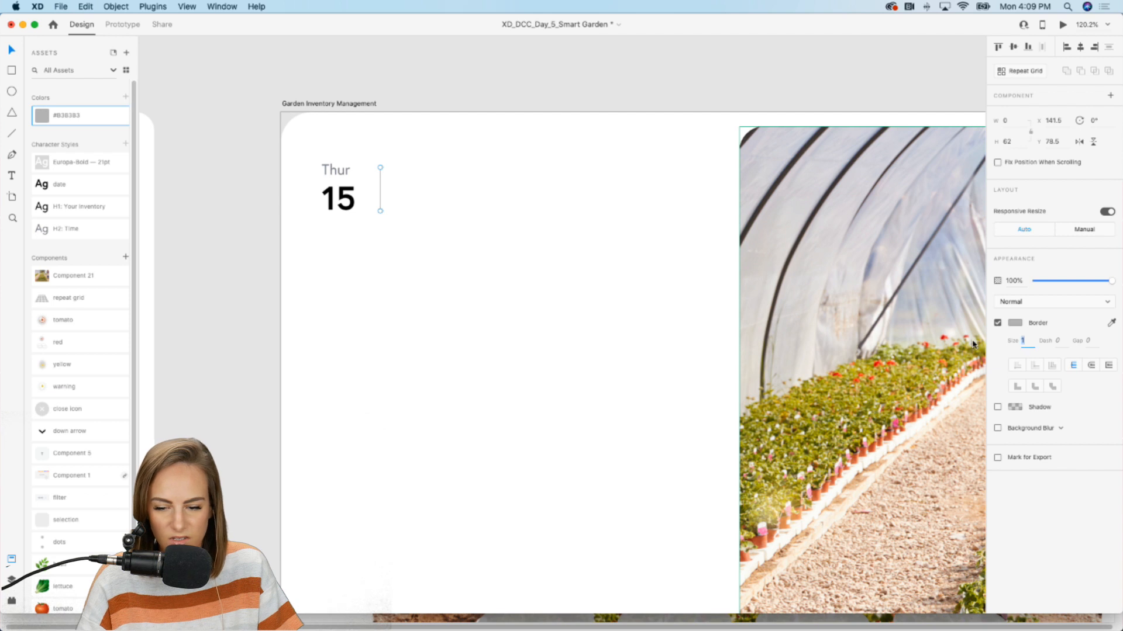
left_click(333, 246)
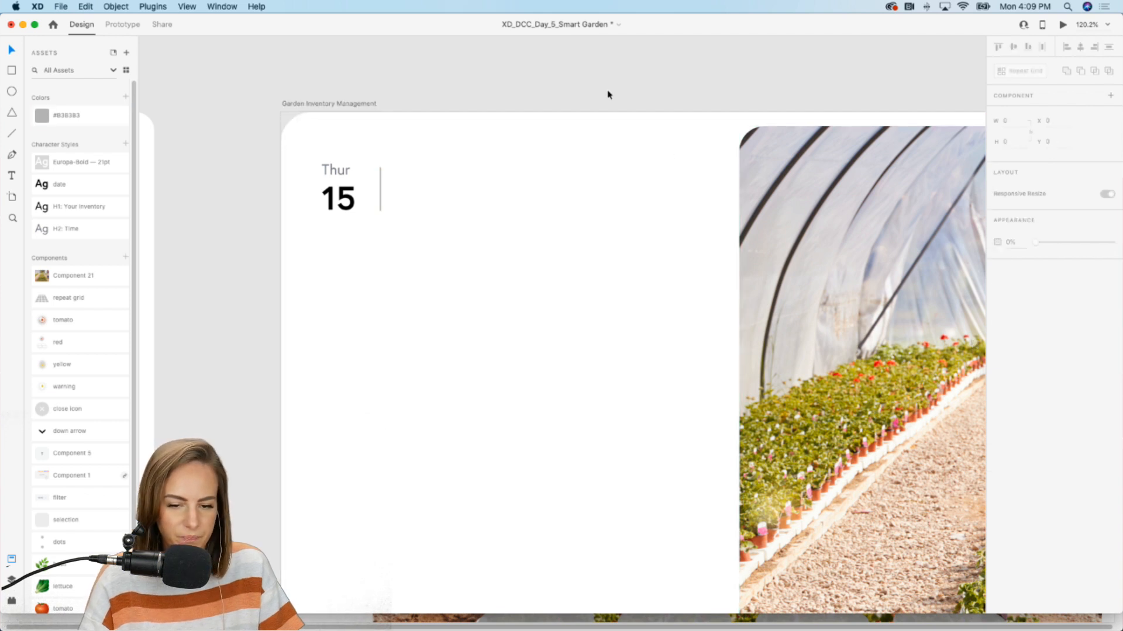
Step: Add the text Dashboard beyond the divider line, convert it to point text and position it at X 196, Y 105
scroll(330, 248, "right", 3)
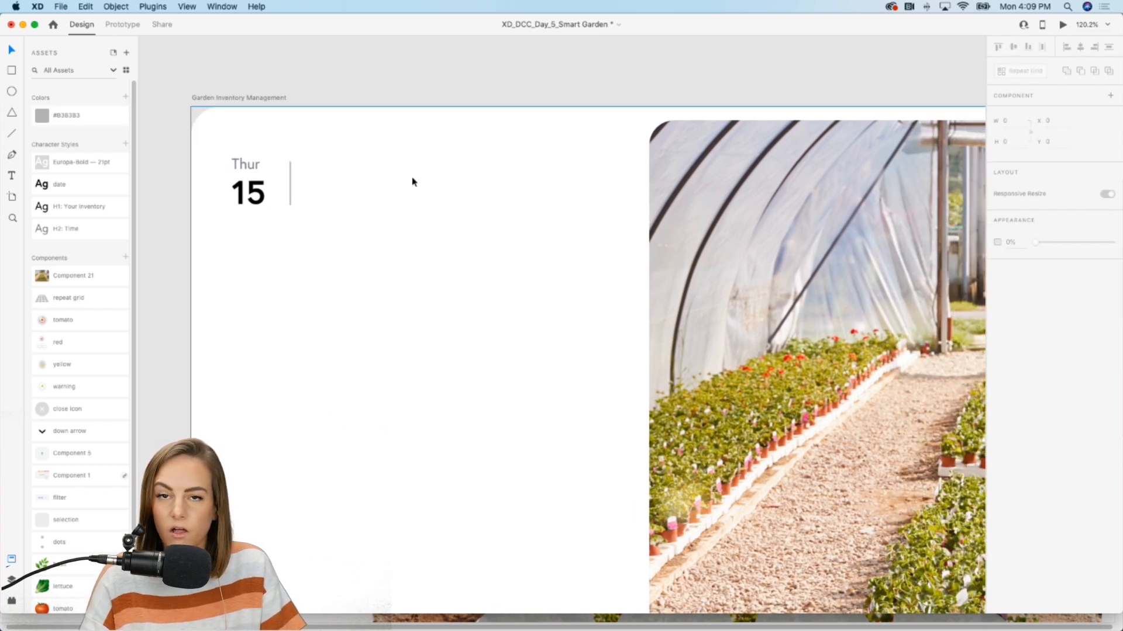
left_click(12, 175)
left_click_drag(344, 190, 477, 240)
type("Dashboard")
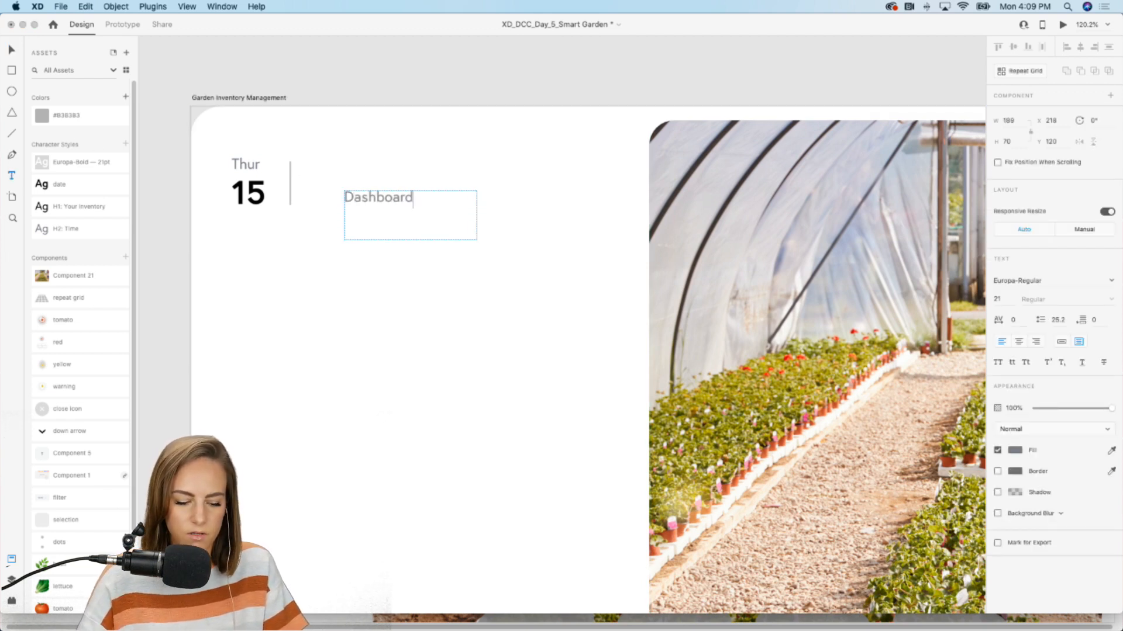
left_click(1061, 341)
key("Escape")
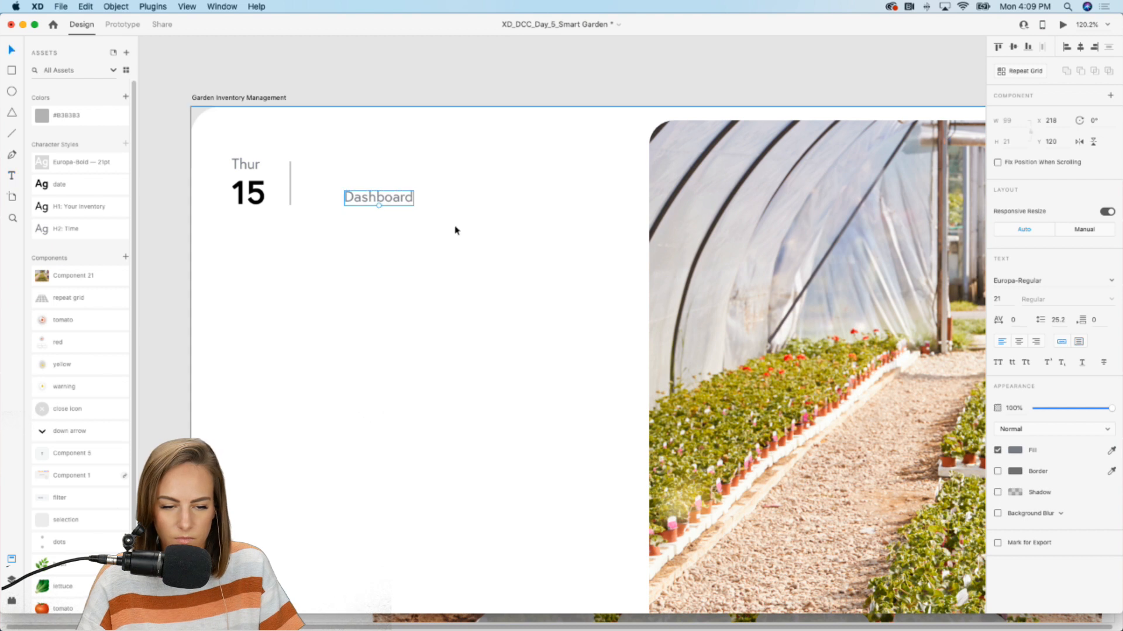
left_click_drag(395, 200, 380, 189)
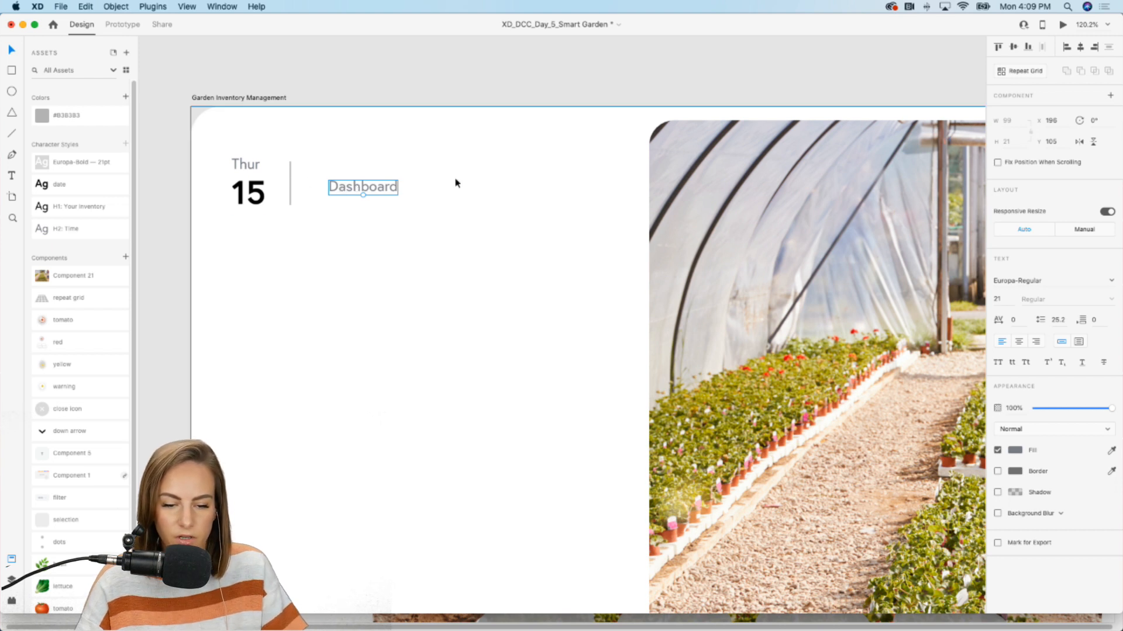
Step: Duplicate the Dashboard label horizontally to X 340 and change the copy's text to Cameras
left_click_drag(349, 184, 452, 187)
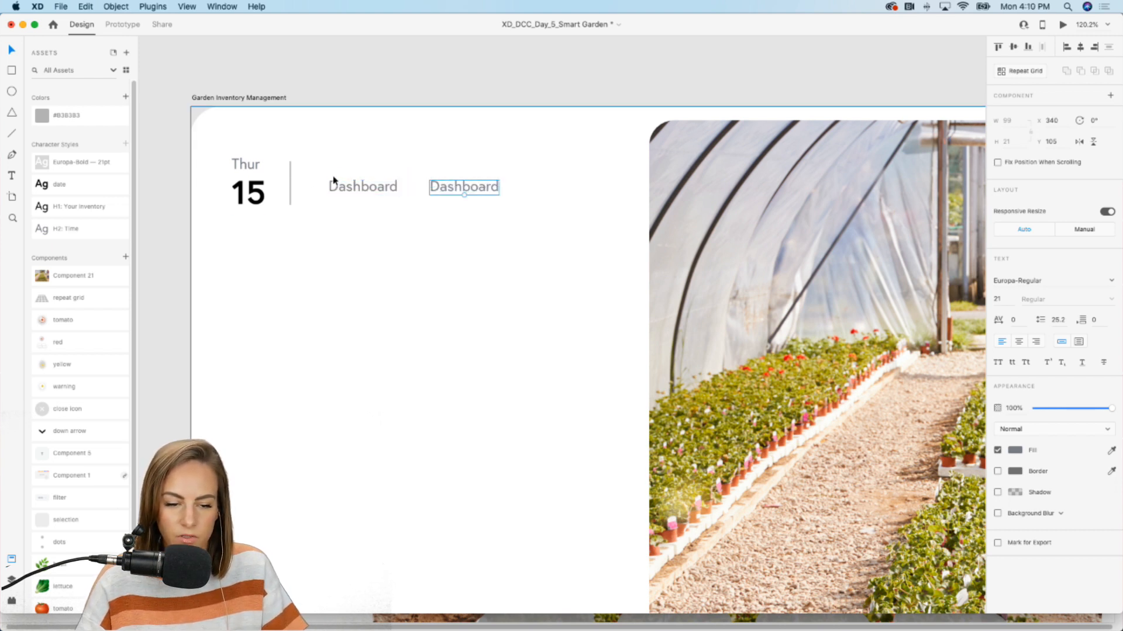
double_click(463, 186)
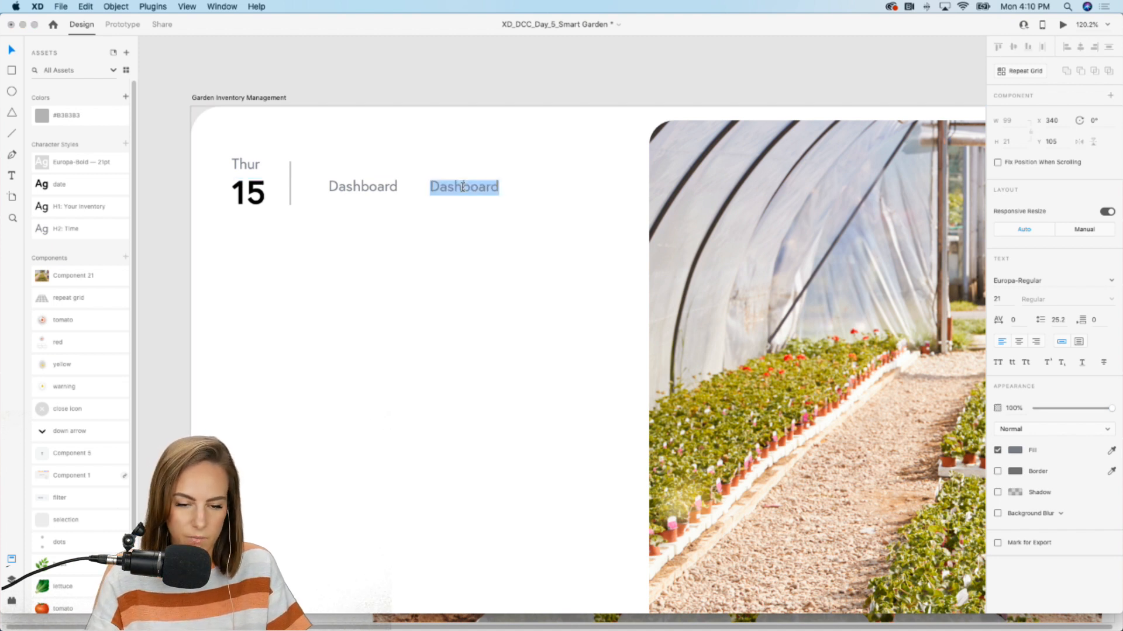
type("Camera")
key("Escape")
Step: Duplicate the Cameras label in the same row, change the copy's text to Schedule and shift it to X 497
key("super+d")
left_click_drag(468, 191, 554, 192)
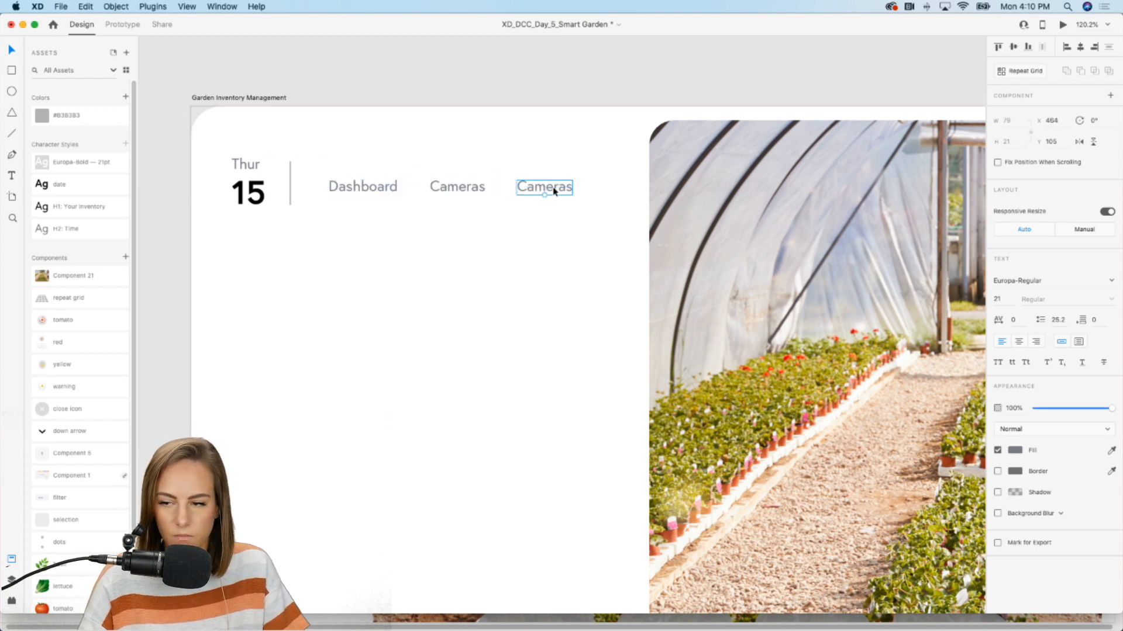
double_click(553, 188)
type("Schedule")
key("Escape")
left_click_drag(554, 186, 576, 186)
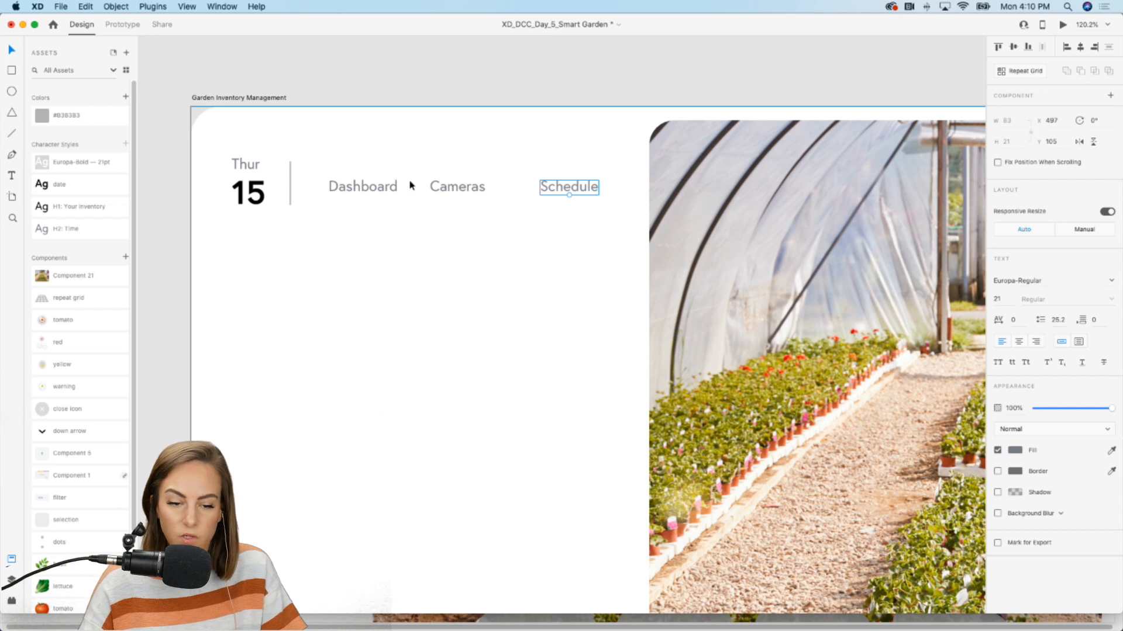
Step: Distribute the Dashboard, Cameras and Schedule labels evenly along their row
left_click_drag(589, 57, 367, 250)
left_click_drag(490, 92, 551, 161)
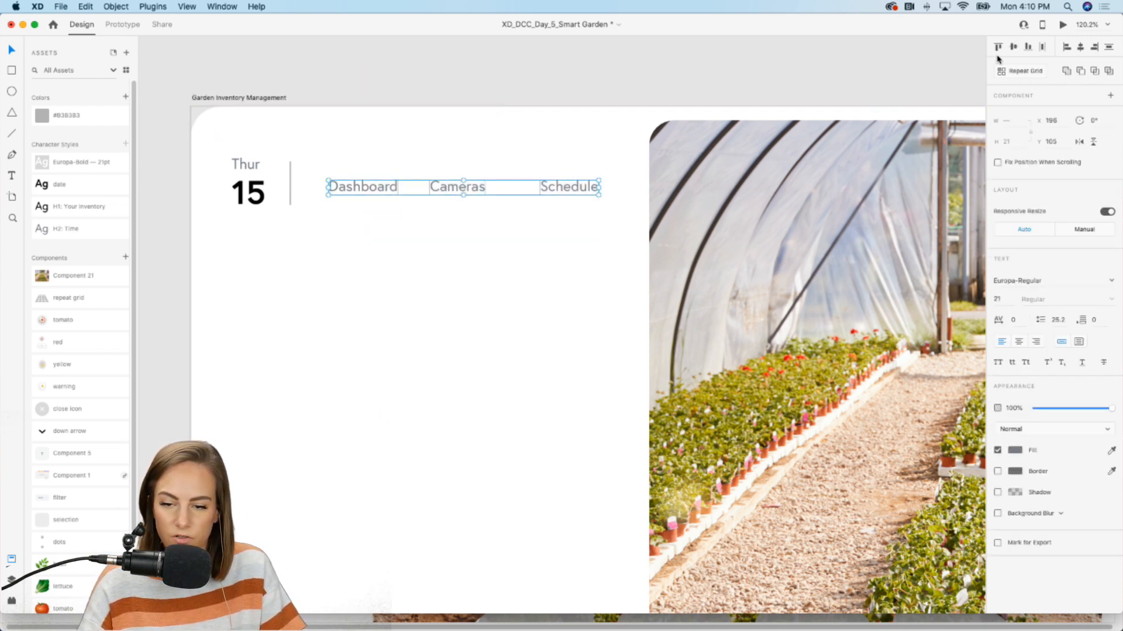
left_click(1043, 48)
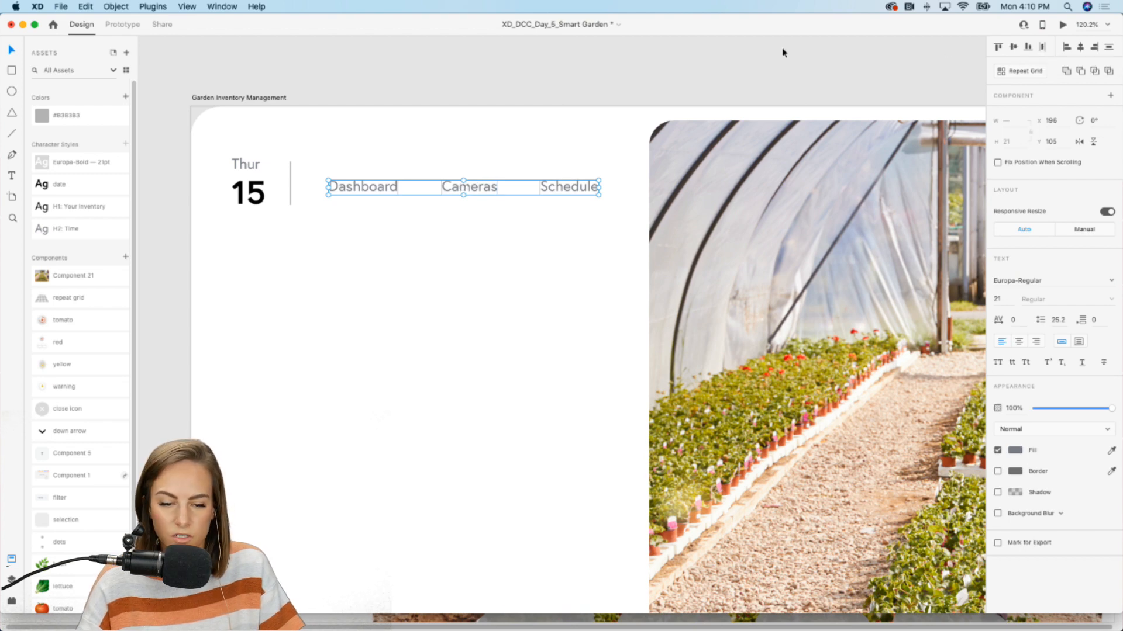
left_click(784, 49)
Step: Draw a horizontal underline about 47 px wide beneath the start of the Dashboard label
scroll(504, 195, "down", 2)
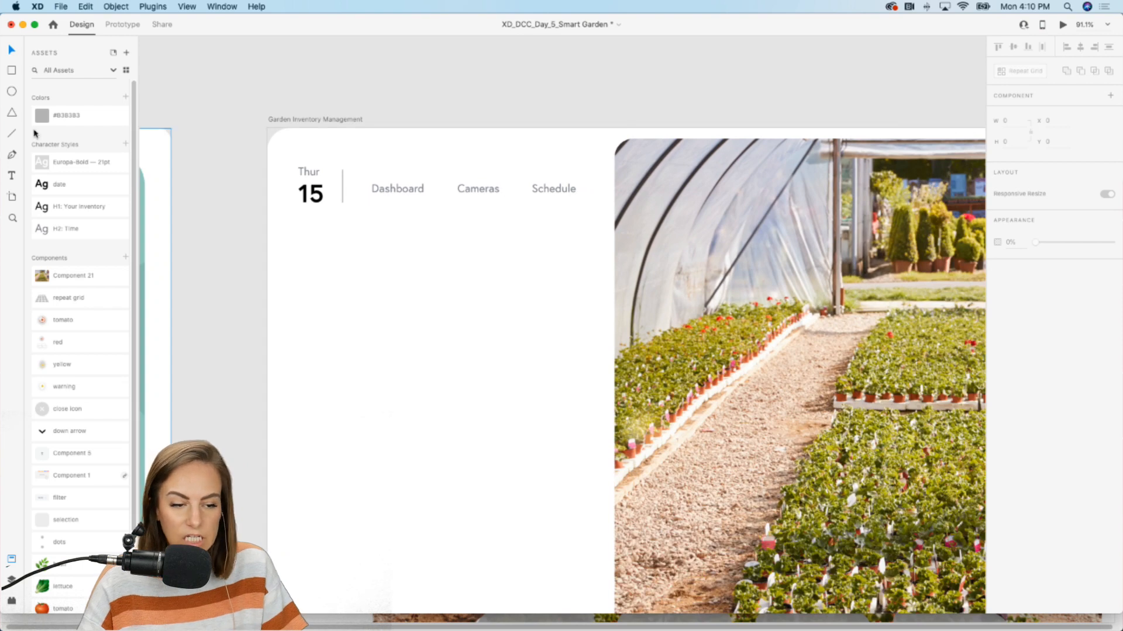
left_click(9, 135)
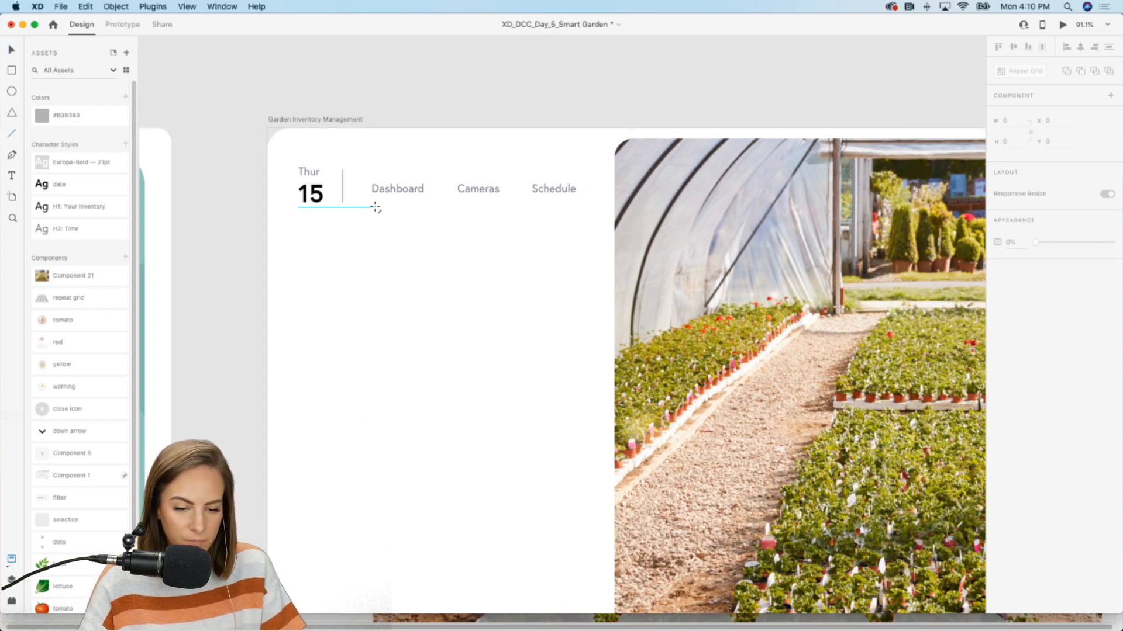
scroll(375, 207, "up", 3)
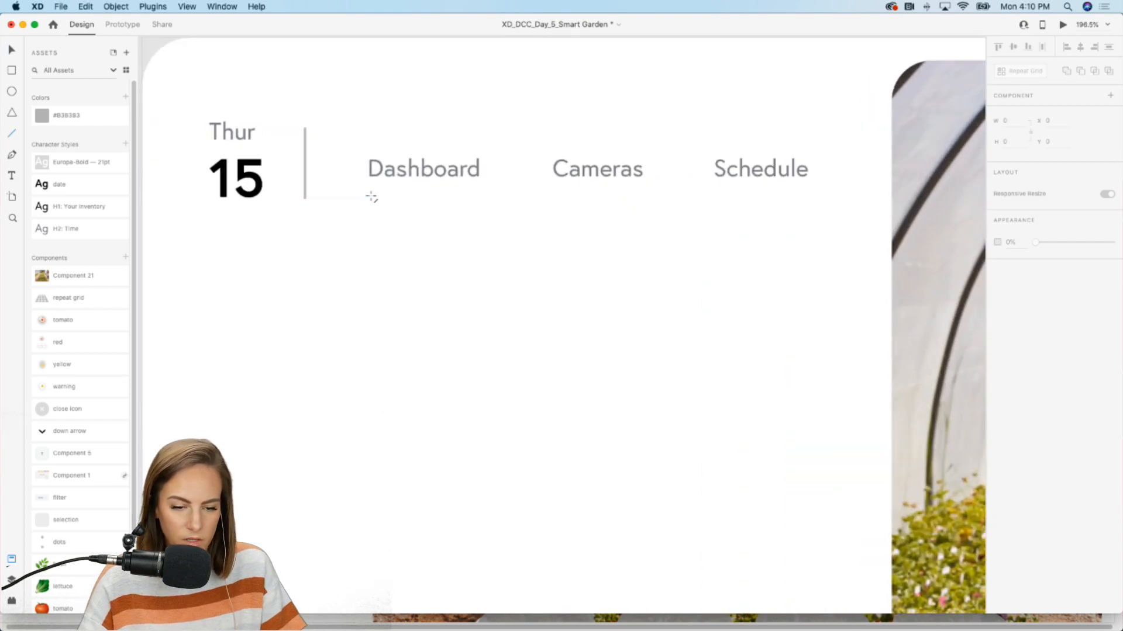
left_click_drag(370, 198, 425, 199)
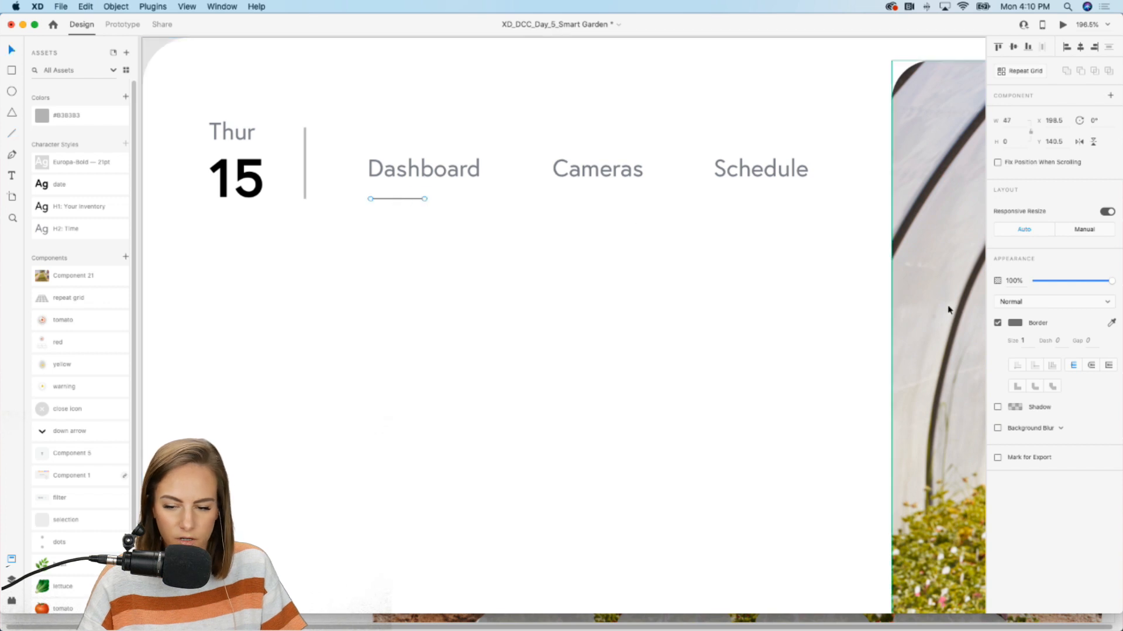
scroll(822, 358, "down", 3)
scroll(822, 358, "right", 1)
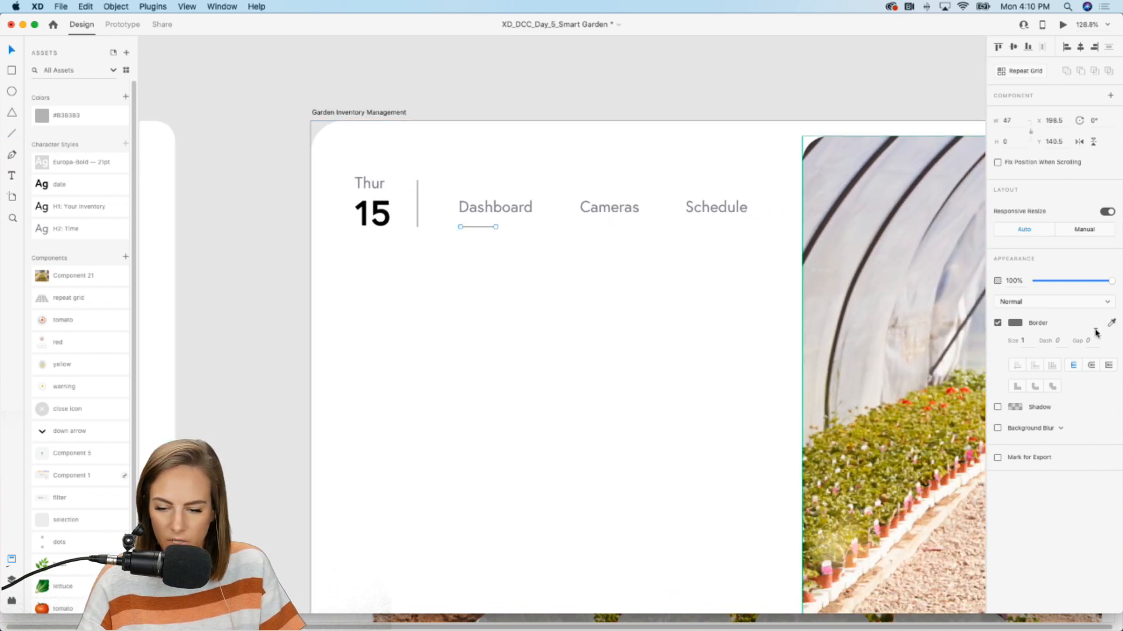
Step: Colour the underline olive green sampled from the greenhouse plants and set its border size to 3
left_click(1111, 323)
left_click(883, 461)
left_click(1025, 339)
type("2")
key("Return")
key("Up")
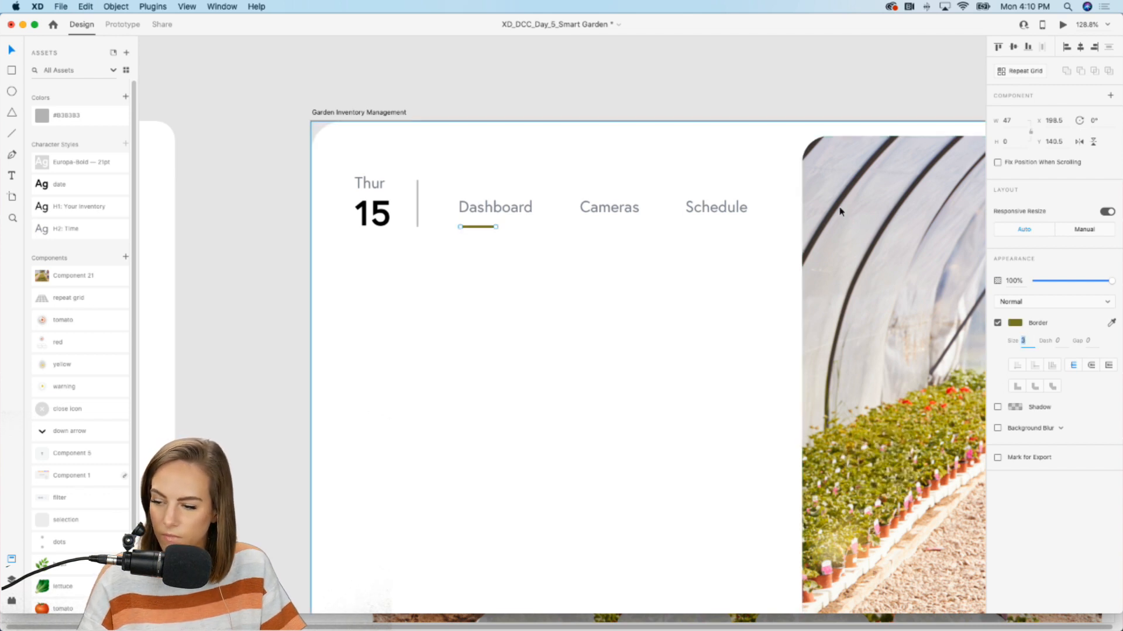
Step: Recolour the Dashboard label with the olive green sampled from its underline
left_click(520, 206)
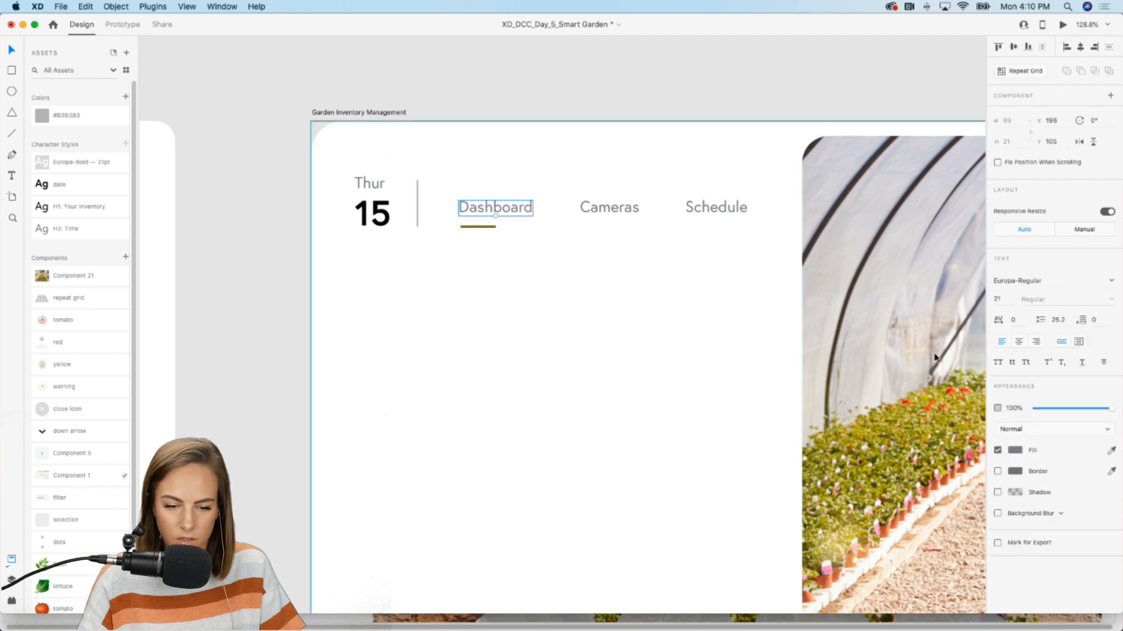
left_click(1113, 452)
left_click(478, 226)
left_click(612, 103)
Step: Add the text Your Inventory below the navigation row, convert it to point text and align its left edge with the date
scroll(612, 102, "down", 5)
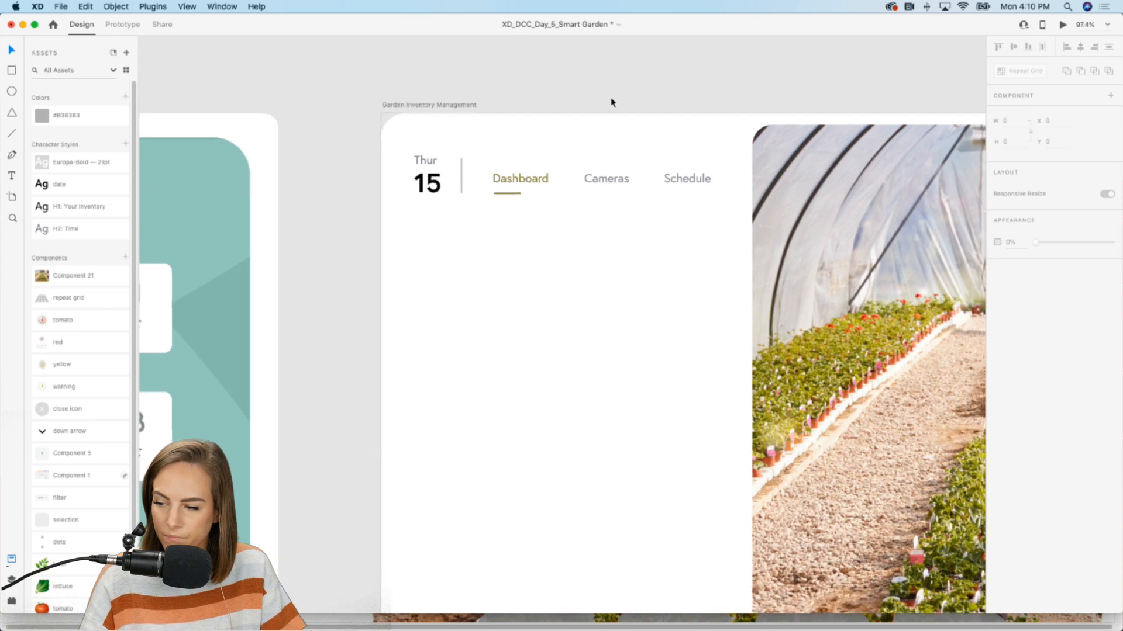
scroll(611, 102, "down", 3)
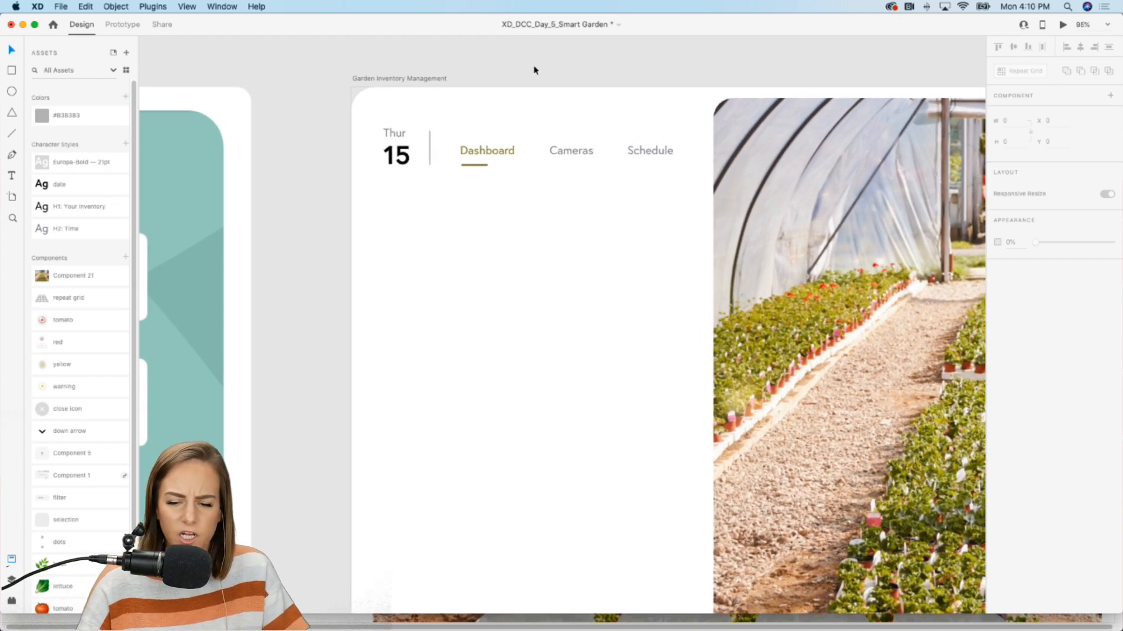
scroll(533, 69, "up", 2)
left_click(11, 176)
left_click_drag(473, 126, 471, 244)
left_click_drag(330, 223, 483, 252)
type("Y")
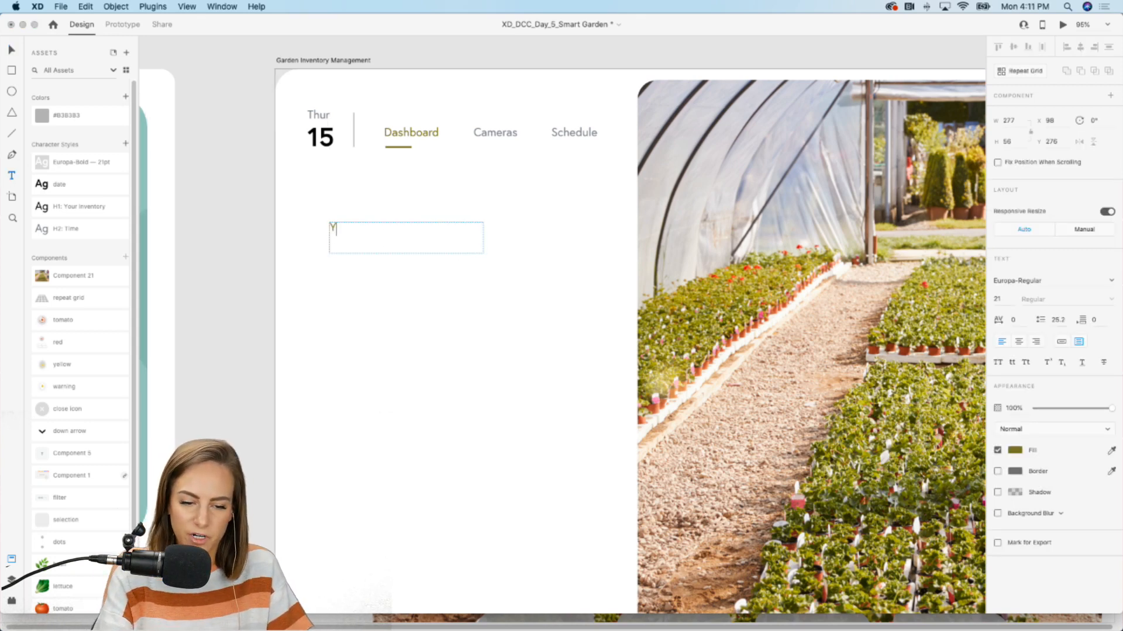
type("our Inventory")
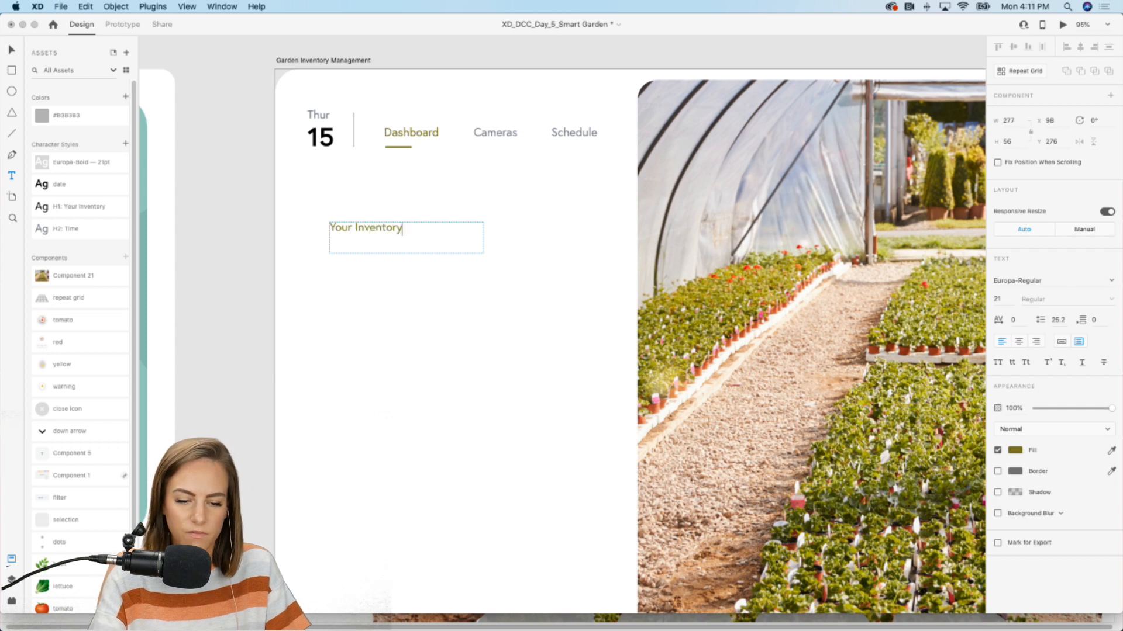
key("Escape")
left_click(1061, 341)
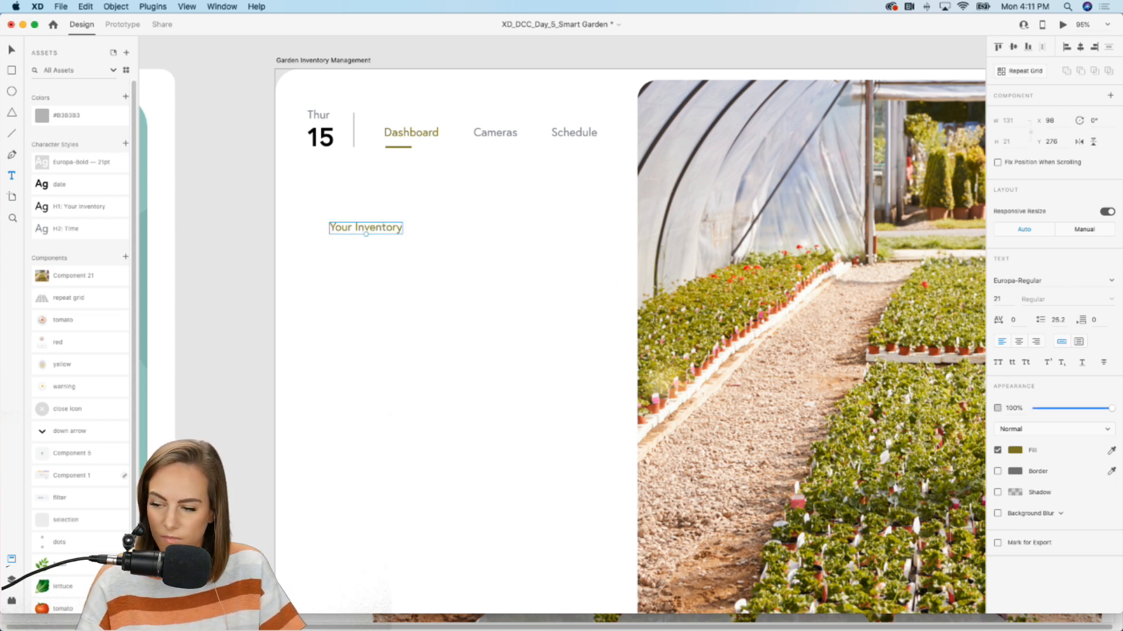
left_click_drag(341, 229, 320, 219)
Step: Apply the H1: Your Inventory character style to the Your Inventory heading and move it down to Y 248
left_click(70, 184)
left_click(76, 206)
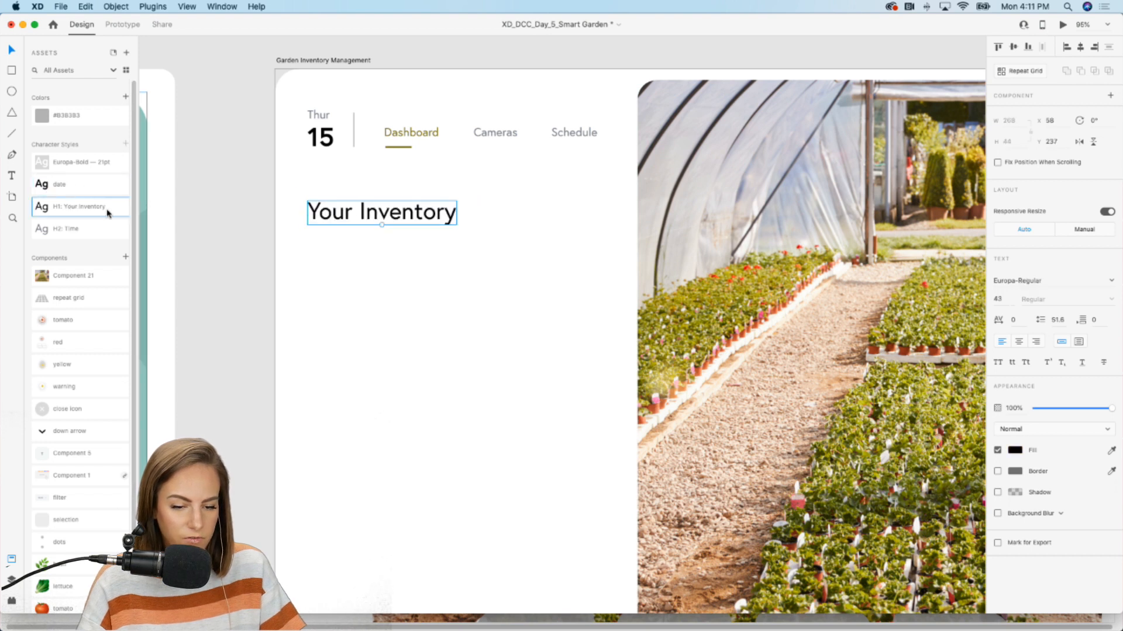
left_click_drag(405, 215, 406, 221)
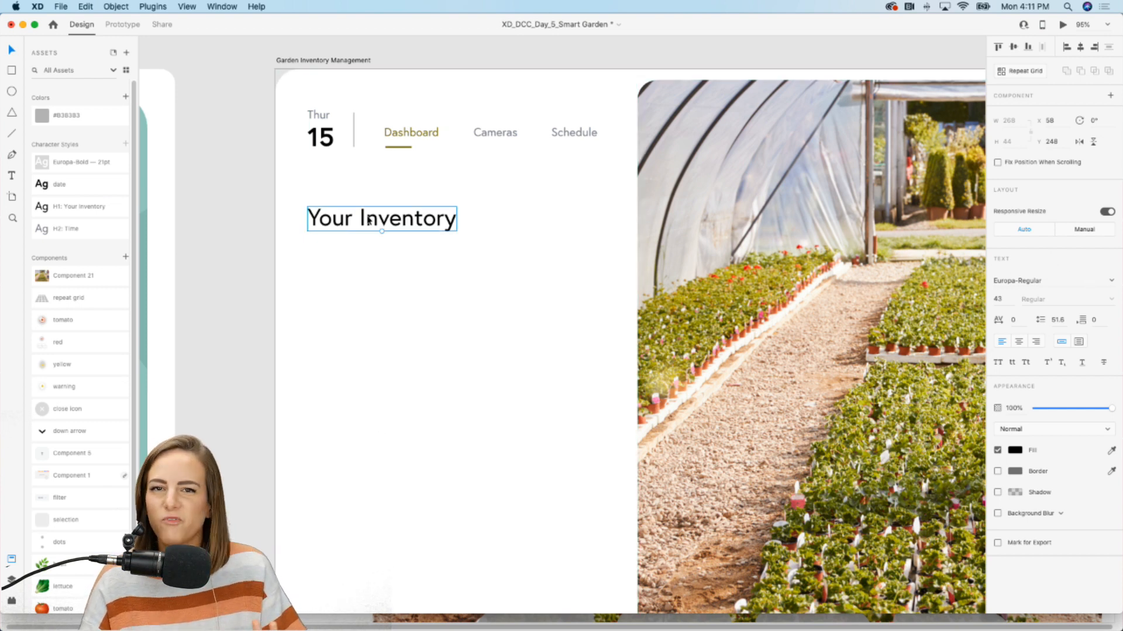
left_click_drag(365, 225, 369, 355)
left_click(234, 377)
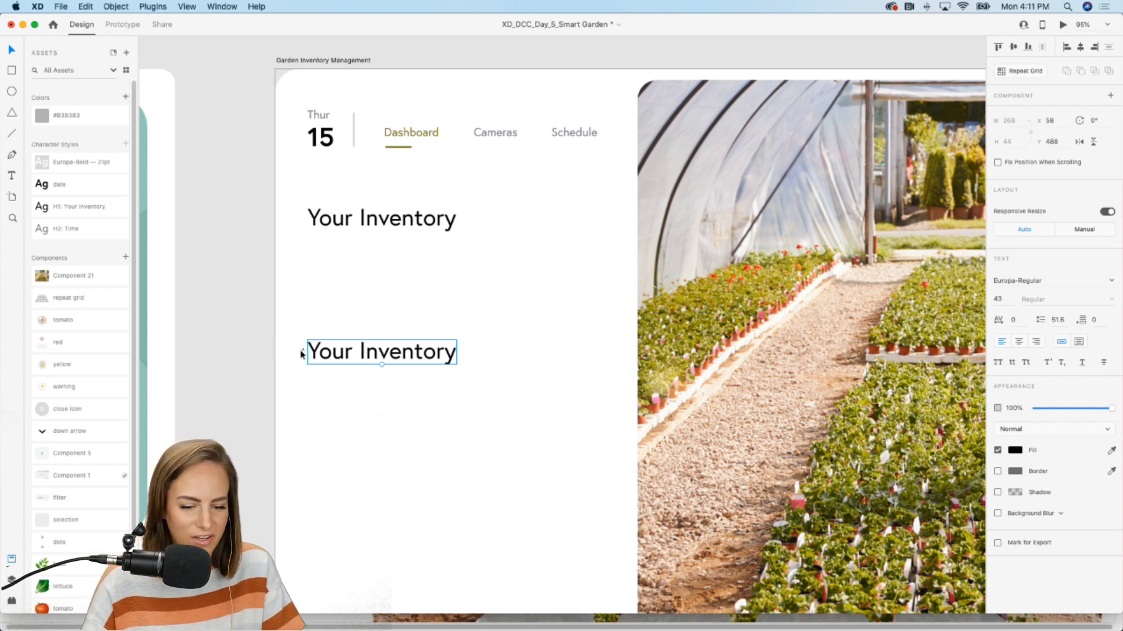
key("Delete")
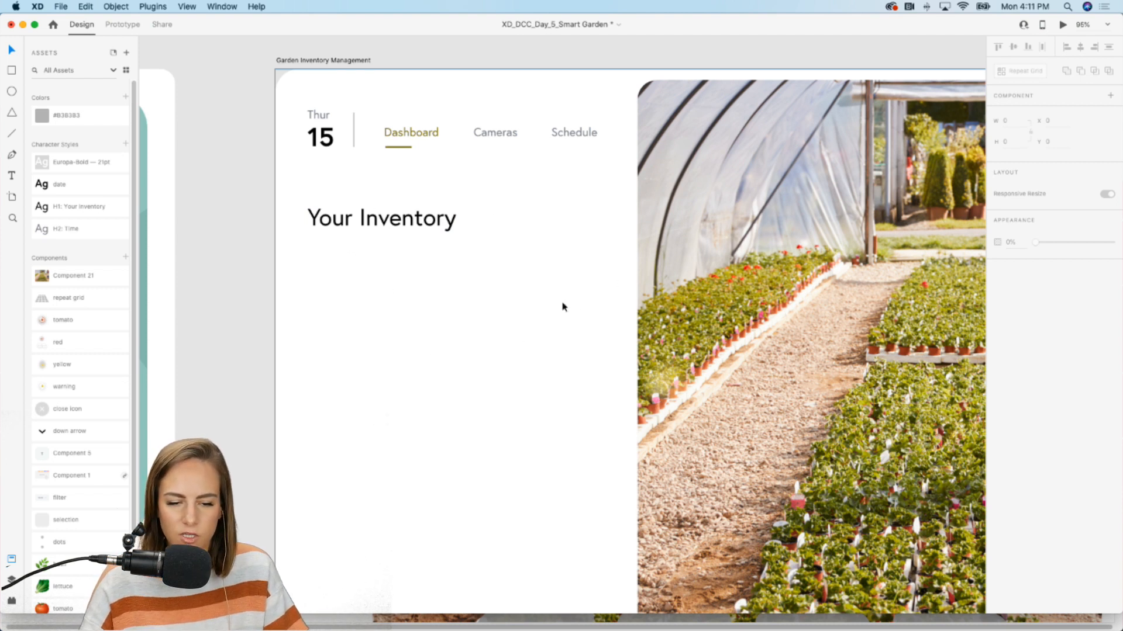
Step: Place the dots component at about X 564, Y 252, level with the Your Inventory heading near the greenhouse photo
scroll(70, 493, "down", 1)
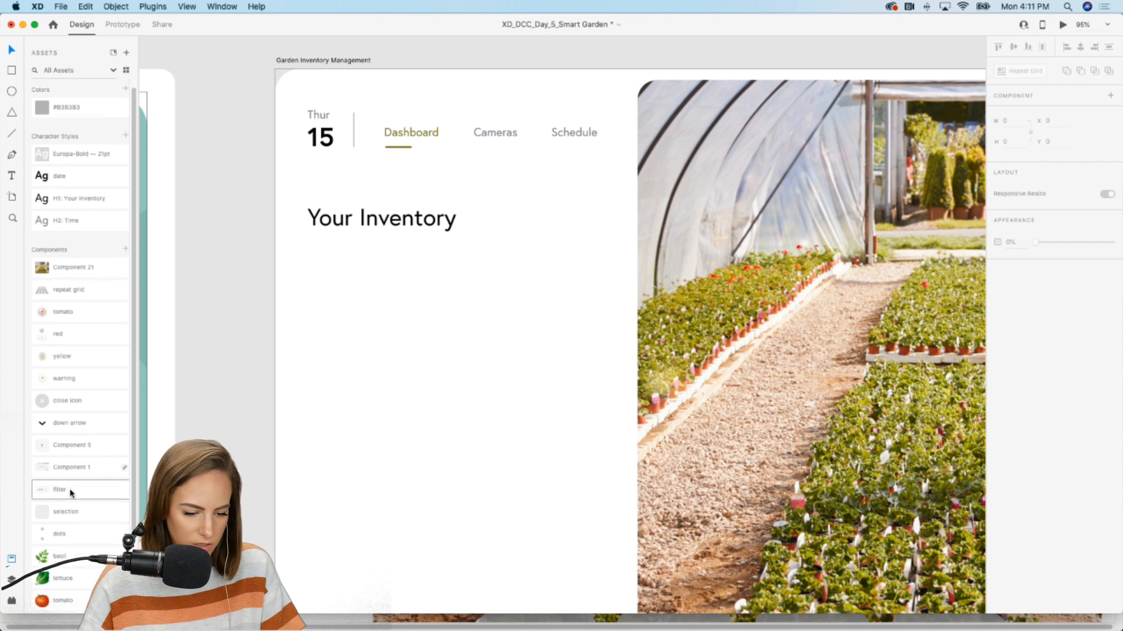
left_click_drag(64, 535, 596, 219)
left_click(233, 433)
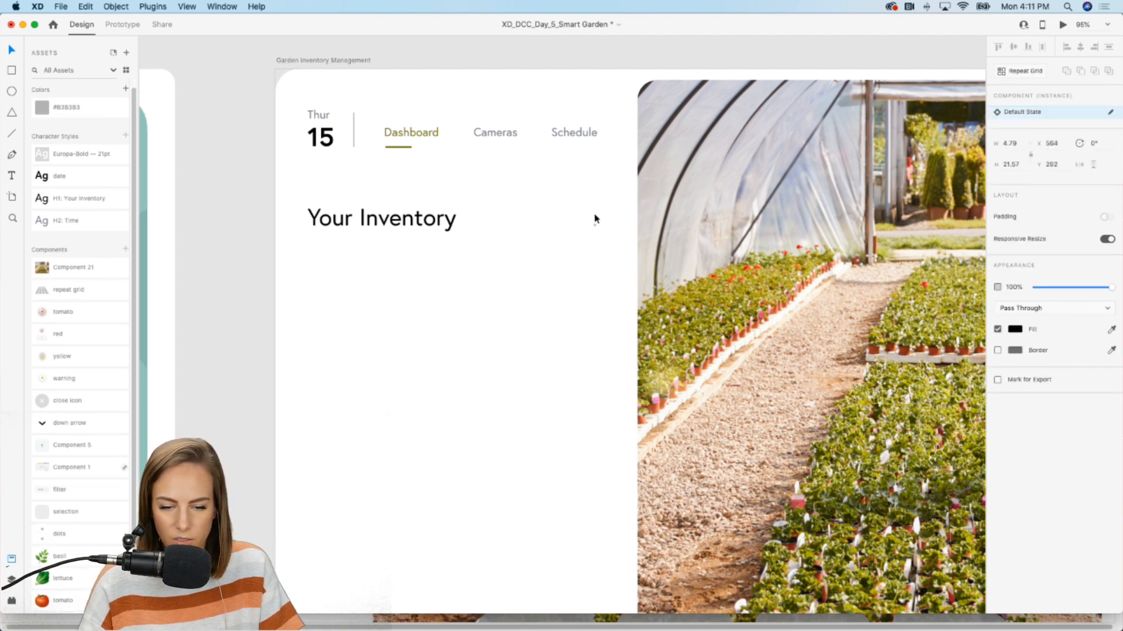
left_click(233, 239)
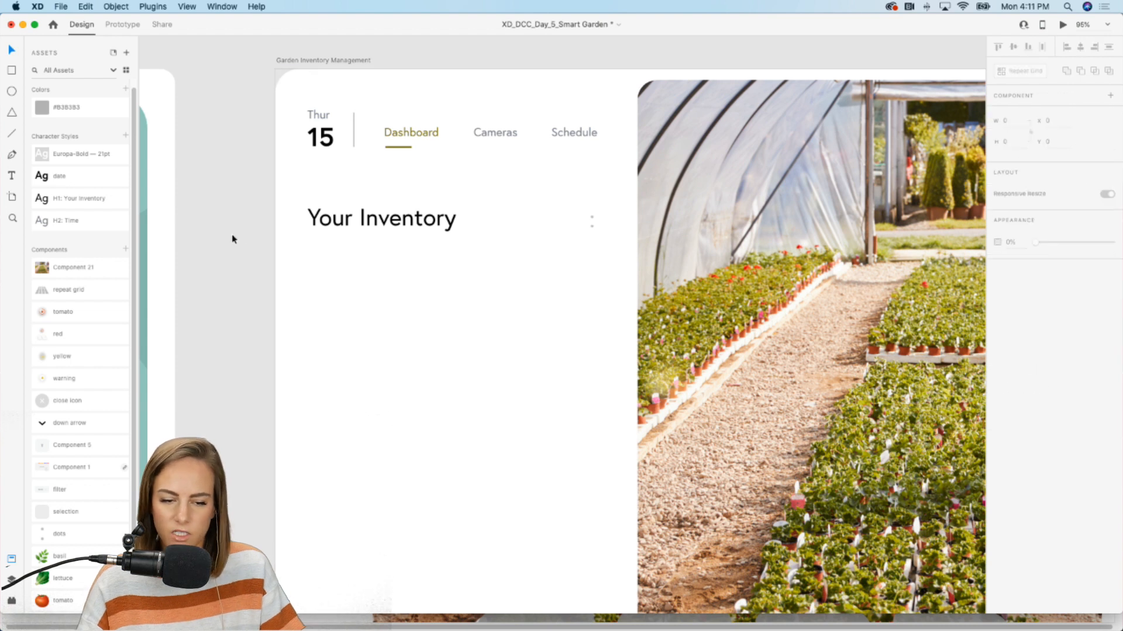
Step: Place the tomato, lettuce and basil components in a row at about Y 352 below the Your Inventory heading
scroll(108, 466, "down", 3)
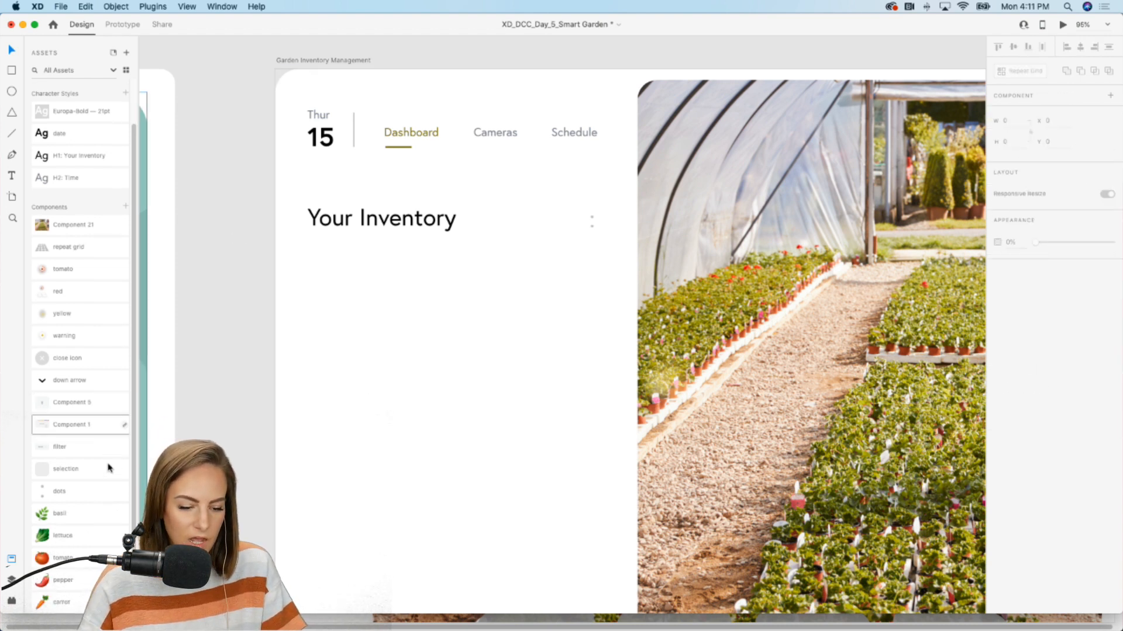
left_click_drag(58, 510, 323, 276)
left_click(474, 385)
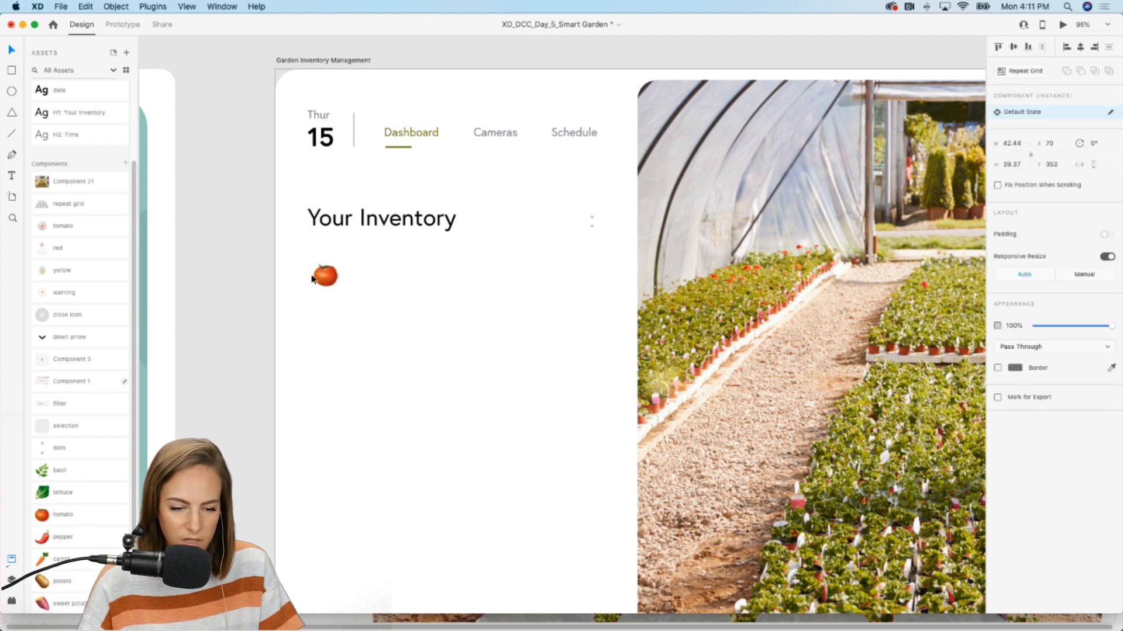
left_click_drag(67, 492, 372, 279)
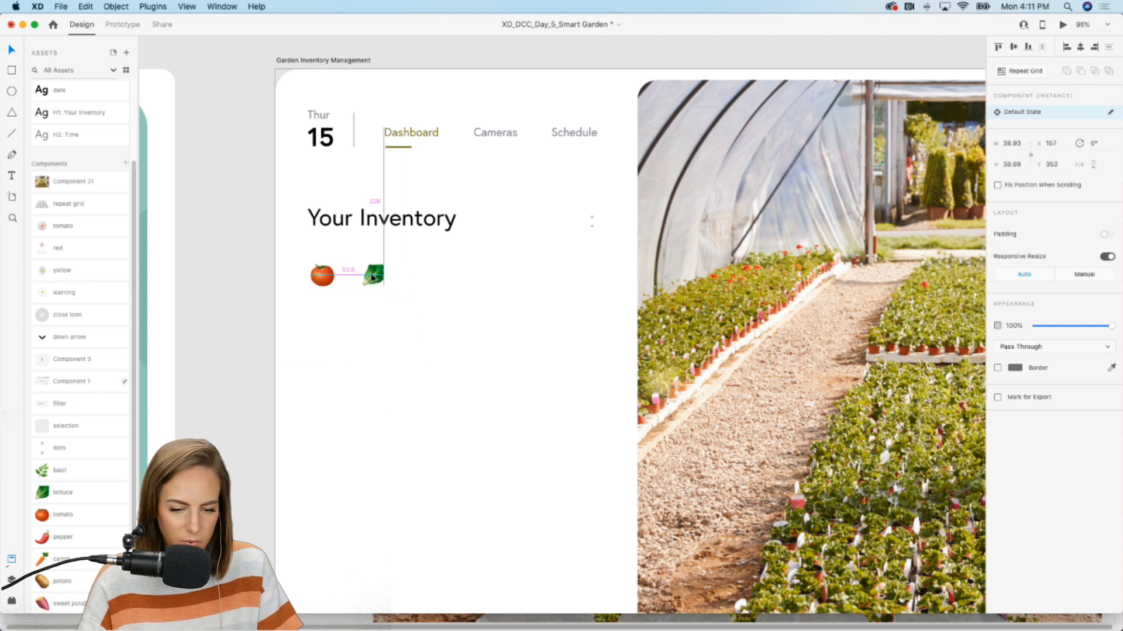
left_click(250, 312)
left_click_drag(56, 474, 421, 286)
left_click(319, 409)
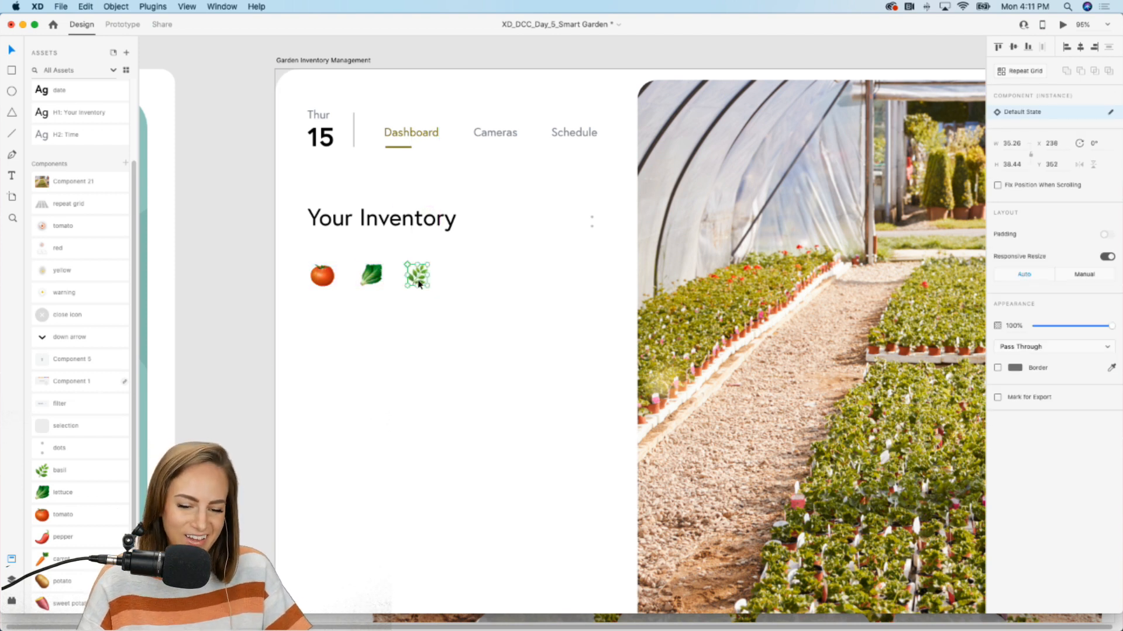
Step: Add the pepper and potato components to the vegetable row, continuing after the basil
left_click(251, 369)
left_click_drag(62, 538, 467, 272)
left_click(376, 430)
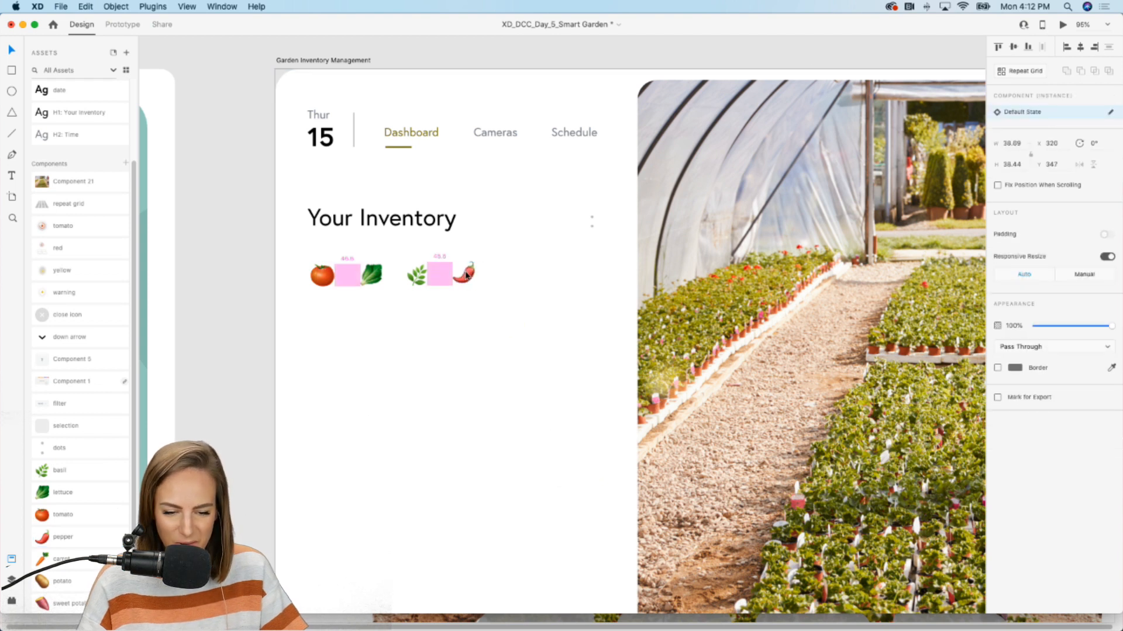
left_click(260, 339)
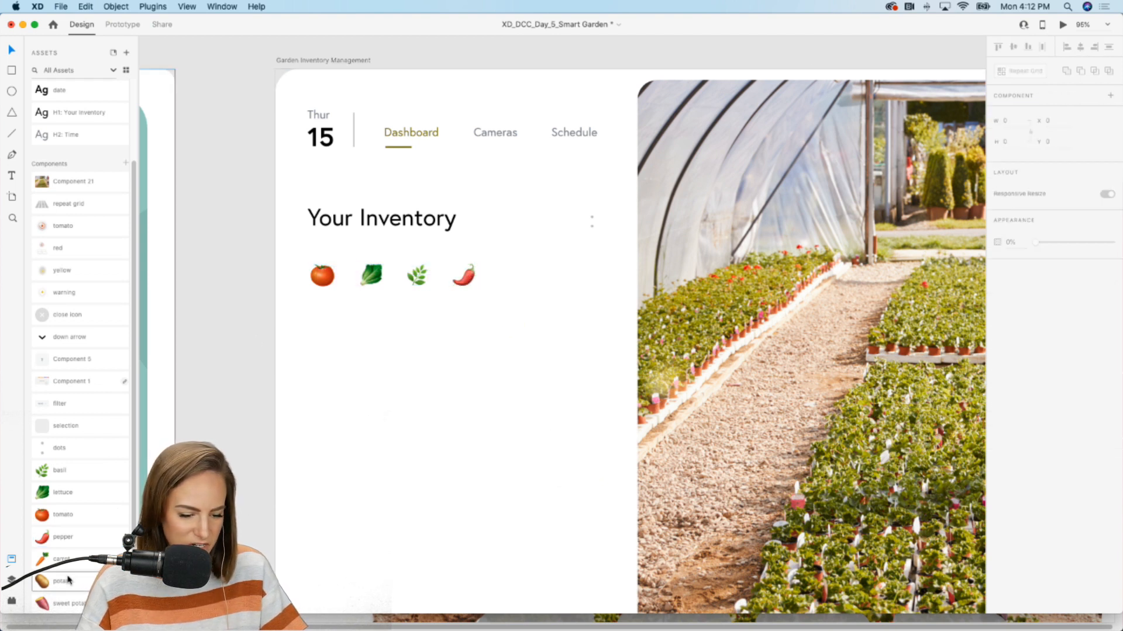
left_click_drag(57, 584, 517, 275)
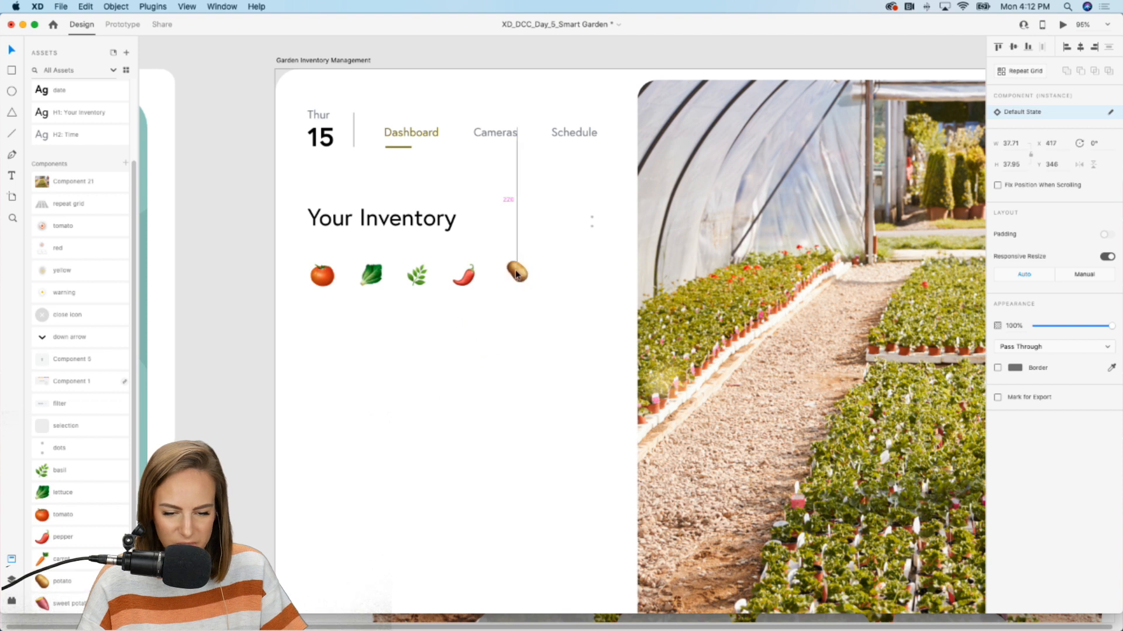
left_click(263, 471)
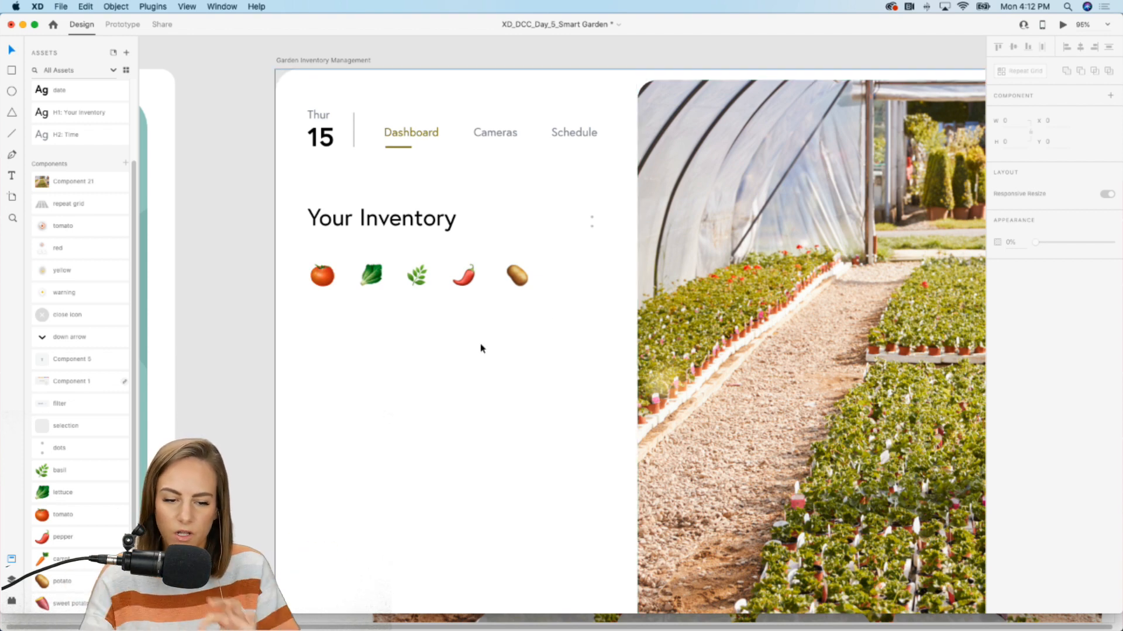
Step: Add the sweet potato component and place it after the potato at about X 501, Y 353
left_click_drag(62, 593, 414, 433)
left_click(238, 443)
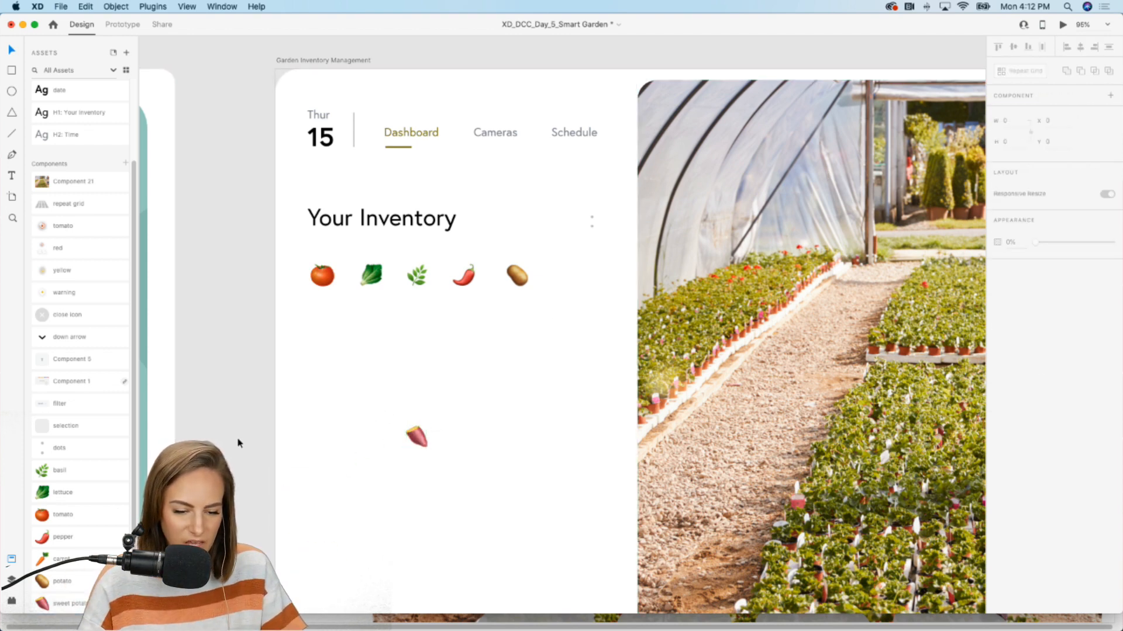
scroll(349, 429, "up", 6)
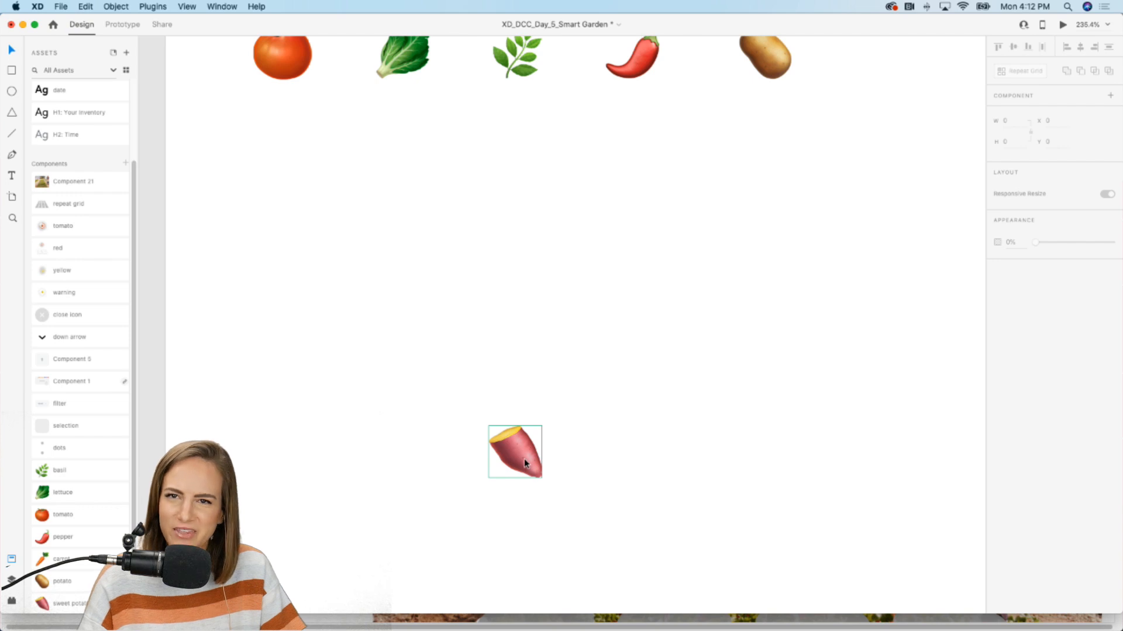
scroll(524, 459, "down", 5)
left_click_drag(524, 459, 738, 231)
Step: Reorder the vegetable row so lettuce and basil come first, with the tomato third, just before the pepper
scroll(729, 249, "right", 3)
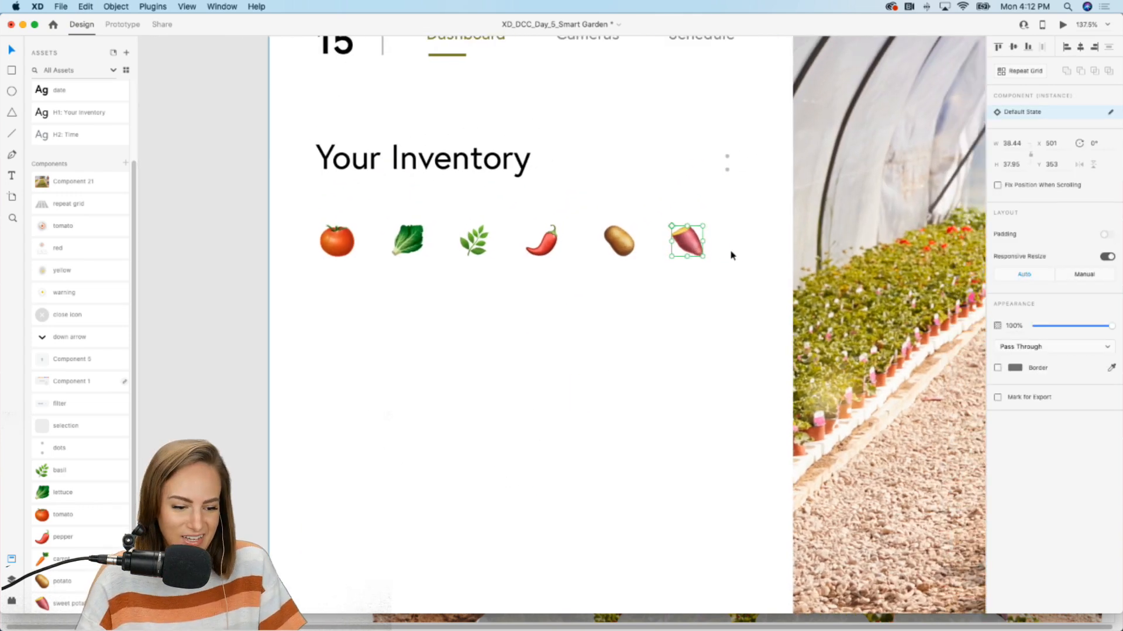
left_click_drag(201, 327, 716, 236)
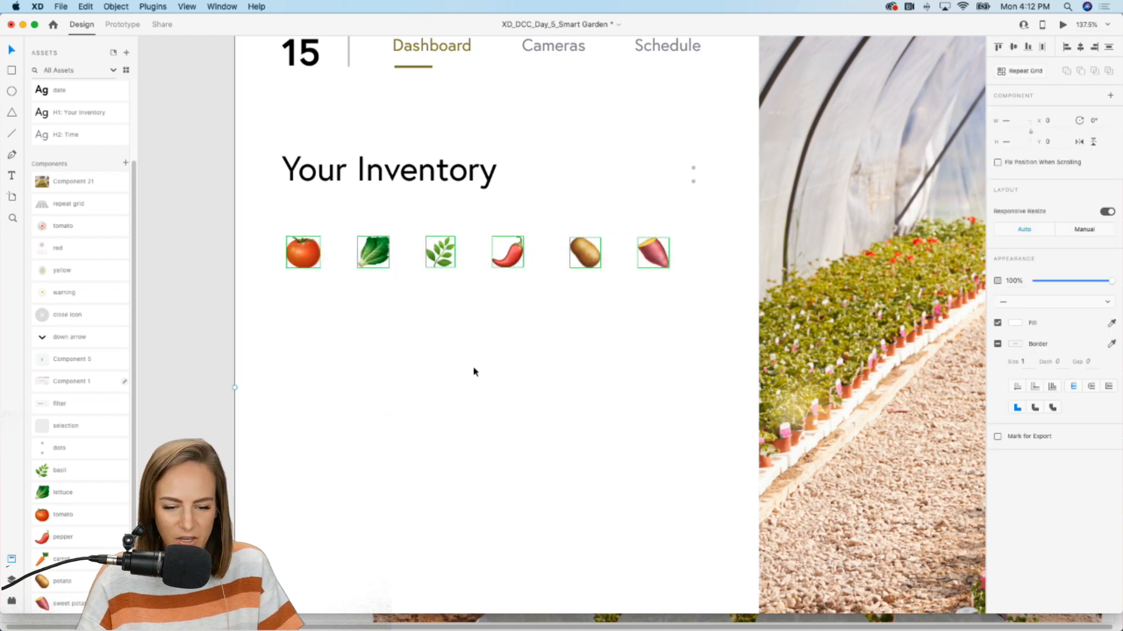
left_click(276, 269)
left_click_drag(285, 264, 453, 253)
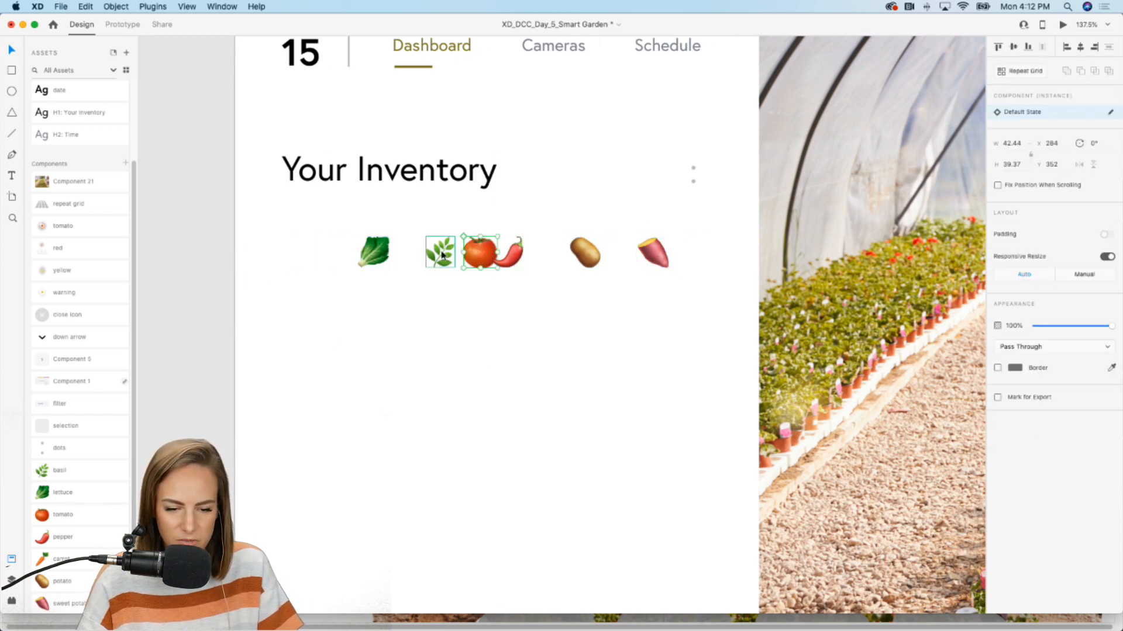
left_click(375, 252, "shift")
left_click_drag(376, 252, 316, 252)
left_click(488, 256)
left_click_drag(488, 257, 454, 257)
Step: Distribute the six vegetable icons evenly across the row and place the selection component around the tomato at X 224, Y 331
left_click_drag(207, 318, 706, 231)
left_click(1042, 48)
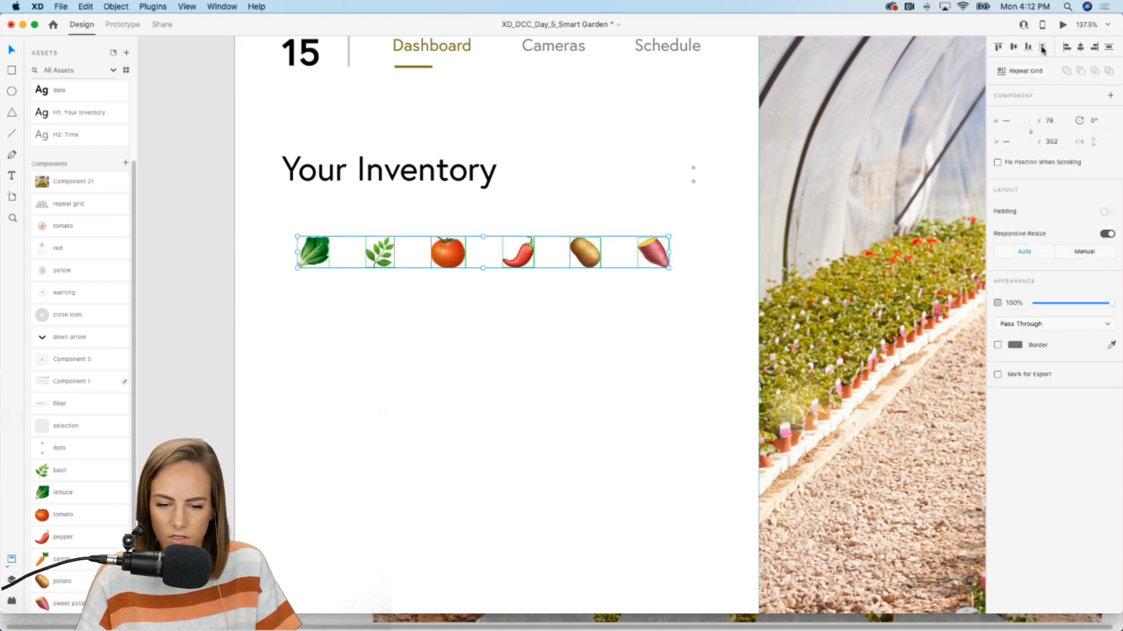
left_click(207, 322)
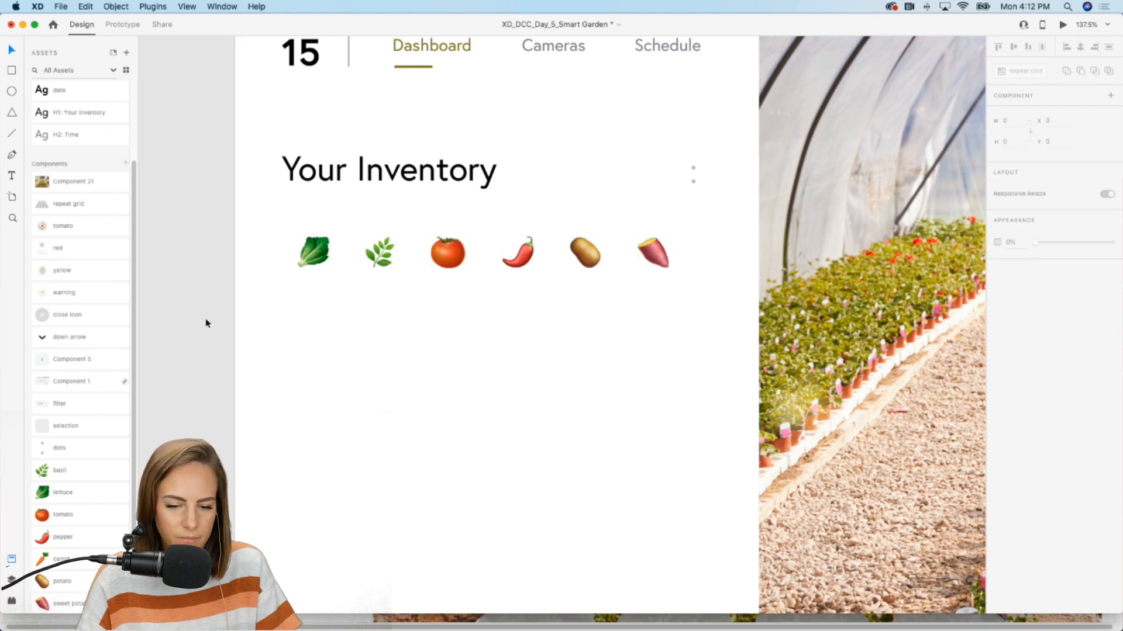
left_click_drag(445, 374, 450, 263)
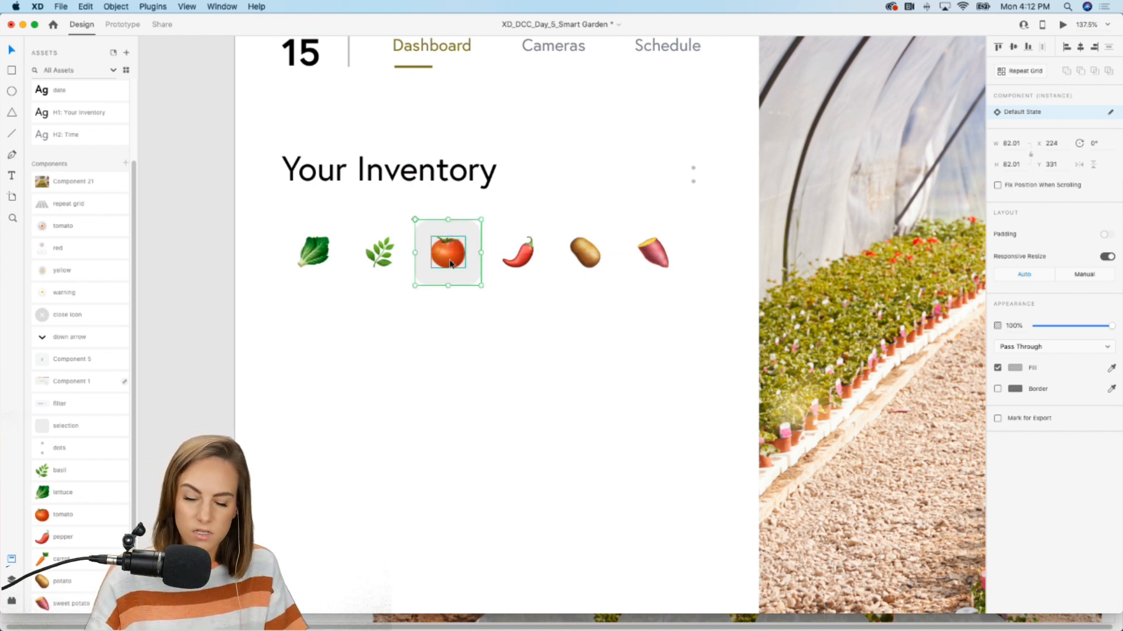
left_click(197, 253)
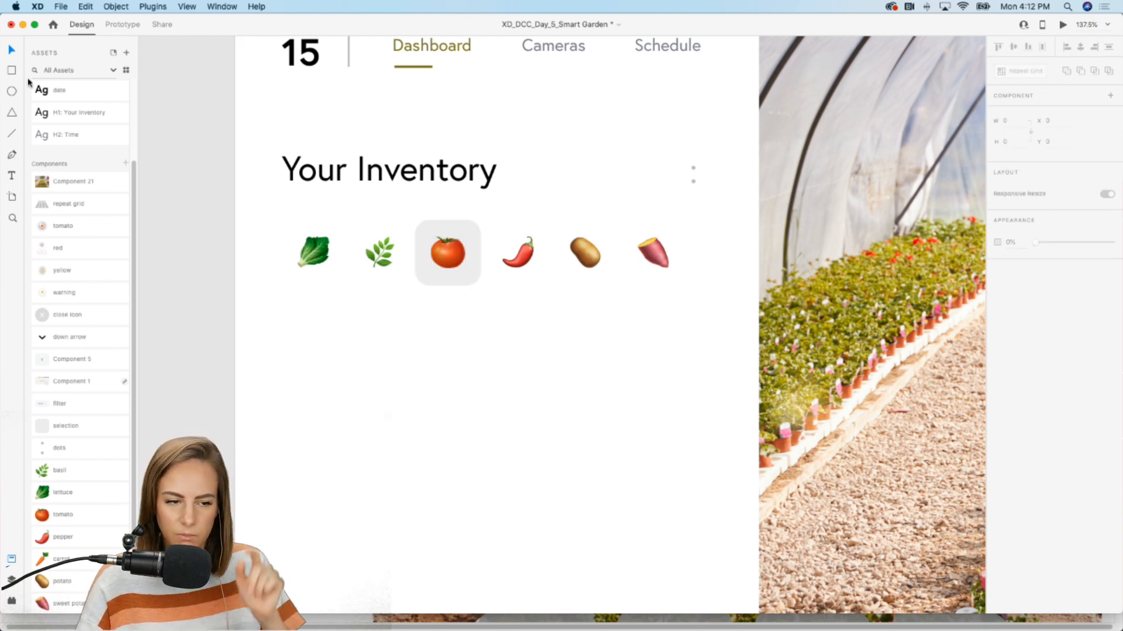
Step: Draw a rectangle about 522 by 94 over the vegetable row, with corner radius 12 and no border
mouse_move(283, 217)
left_mouse_down()
mouse_move(416, 227)
mouse_move(679, 304)
mouse_move(702, 290)
left_mouse_up()
left_click_drag(693, 224, 696, 228)
left_click(998, 366)
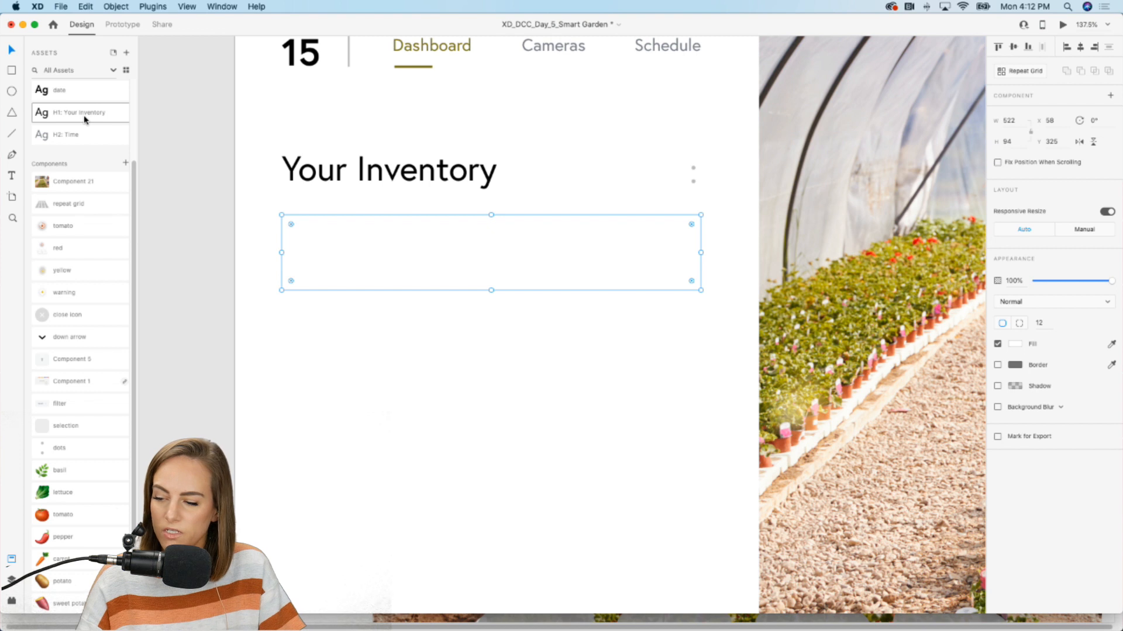
Step: Fill the rounded rectangle with the saved #B3B3B3 colour and set its opacity to 15%
scroll(82, 205, "up", 3)
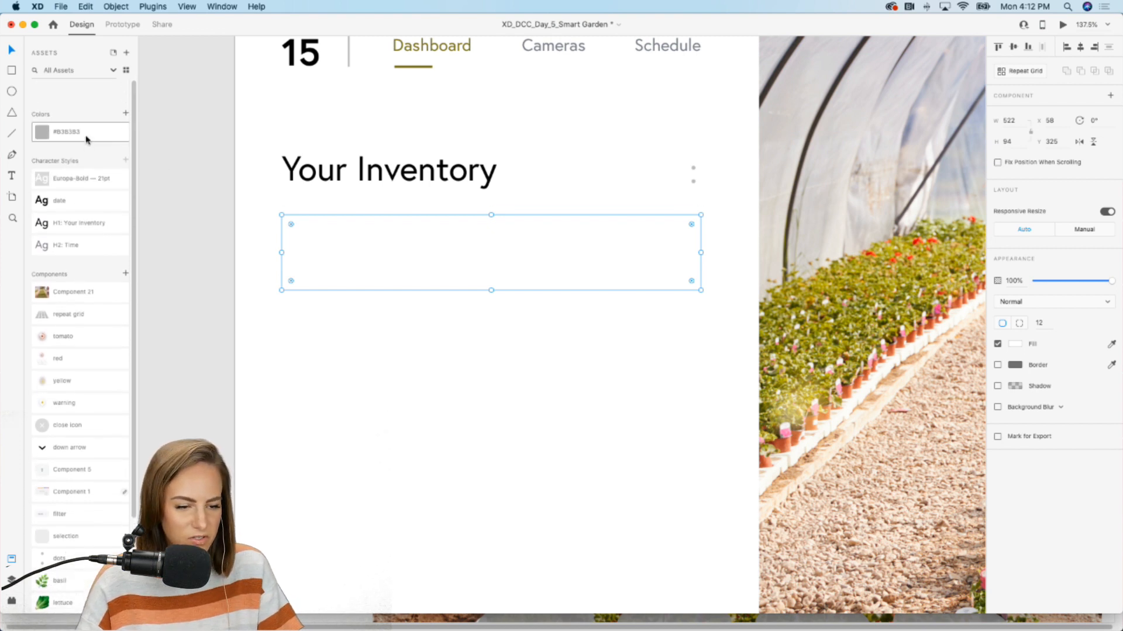
left_click(59, 115)
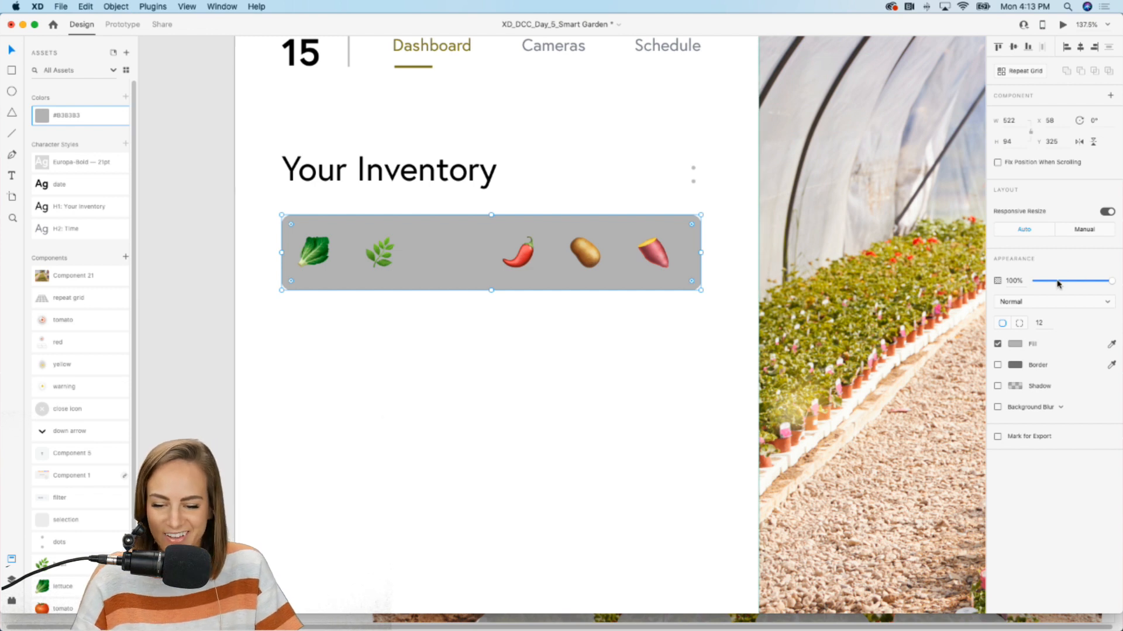
left_click_drag(1054, 280, 1042, 283)
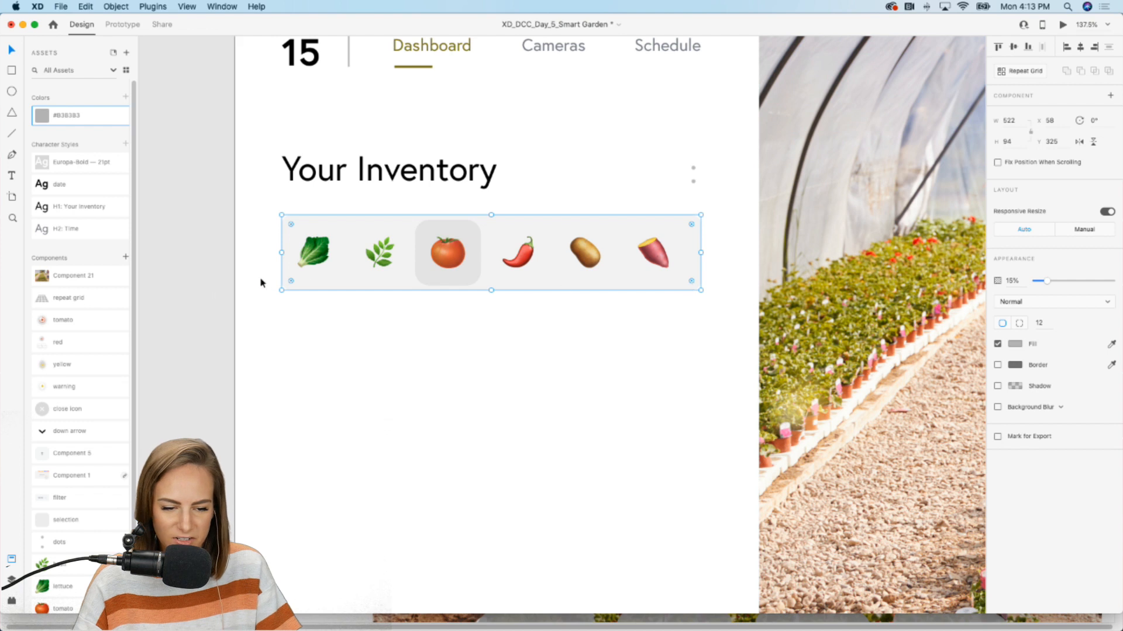
Step: Group the six vegetable icons, the tomato highlight and the grey background bar
left_click(200, 301)
left_click_drag(170, 317, 667, 230)
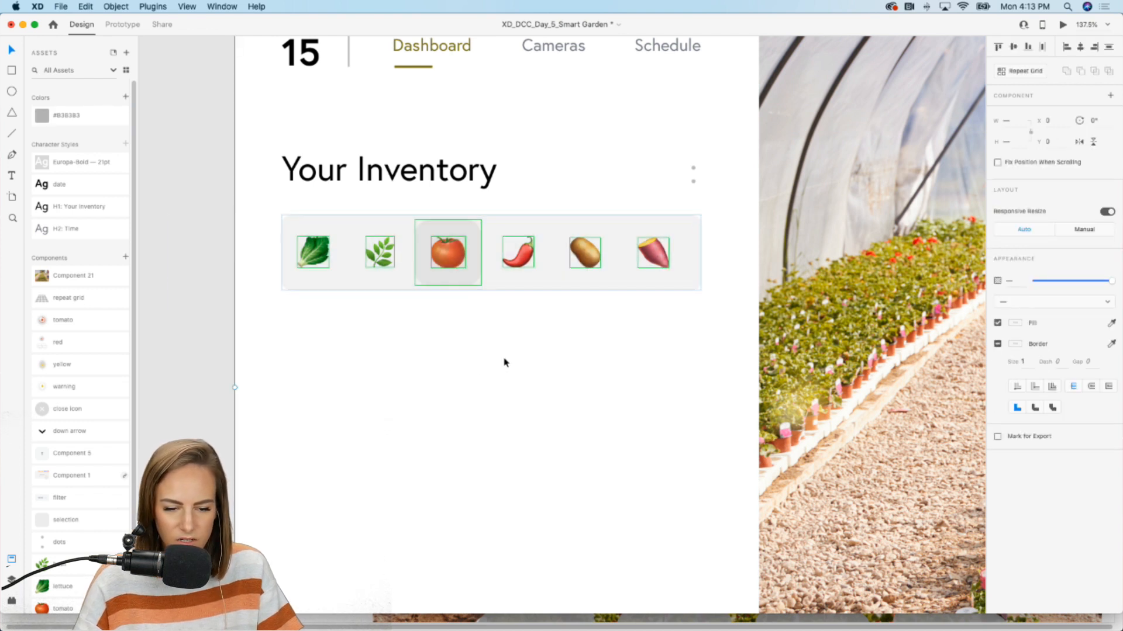
left_click(193, 336)
Step: Shift the sweet potato, potato and pepper icons to the right so the sweet potato overlaps the bar's right end
scroll(108, 477, "down", 4)
scroll(100, 476, "up", 2)
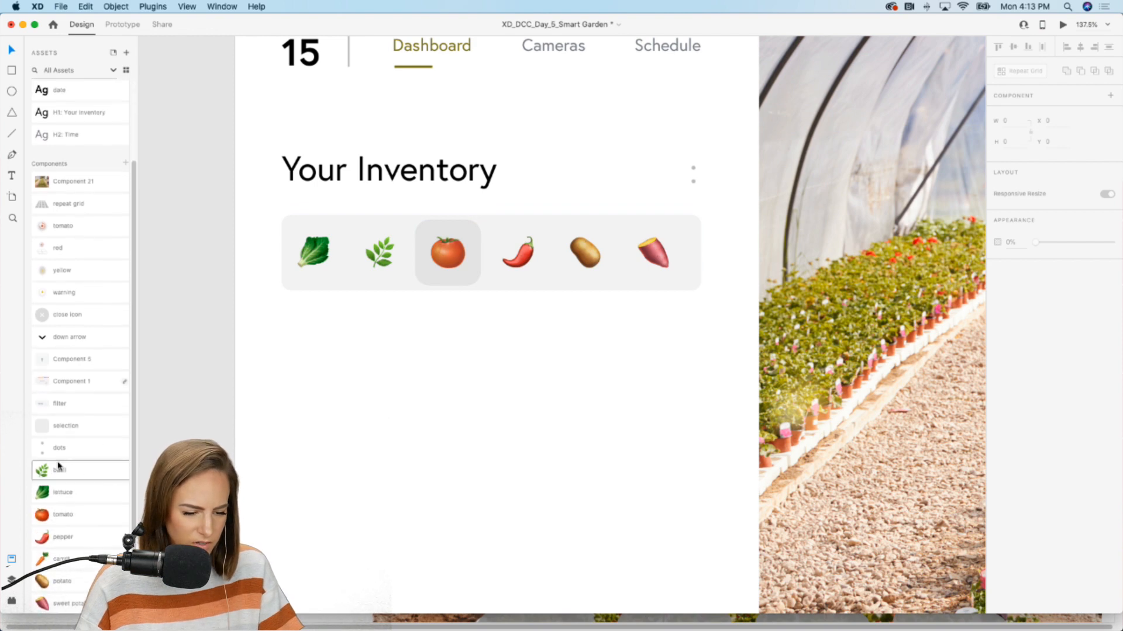
scroll(537, 353, "down", 5)
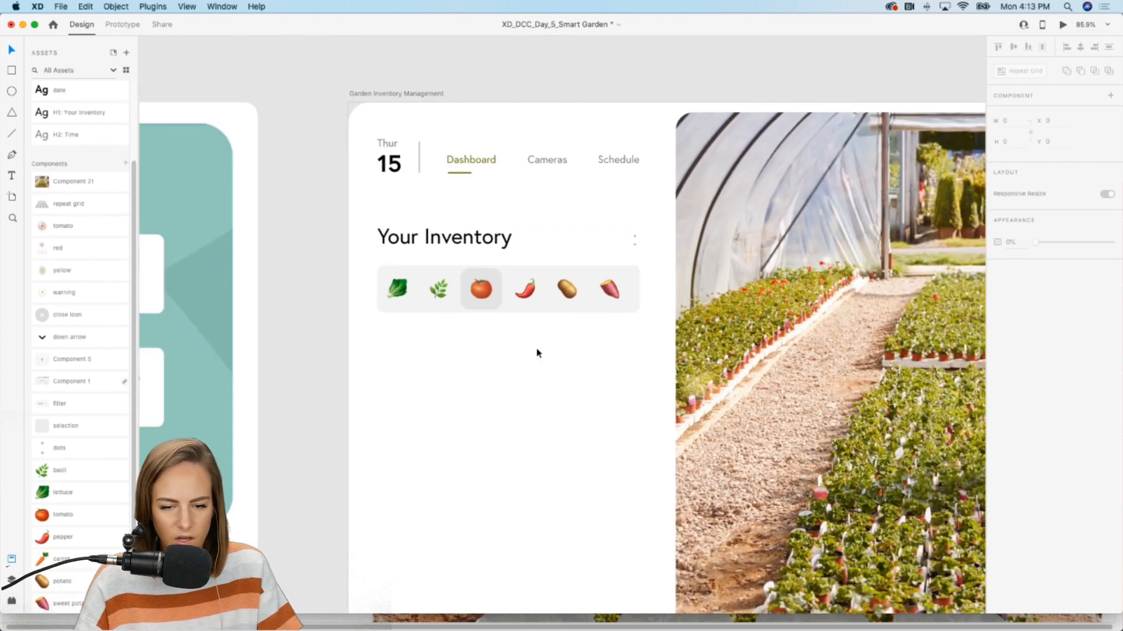
scroll(536, 354, "up", 5)
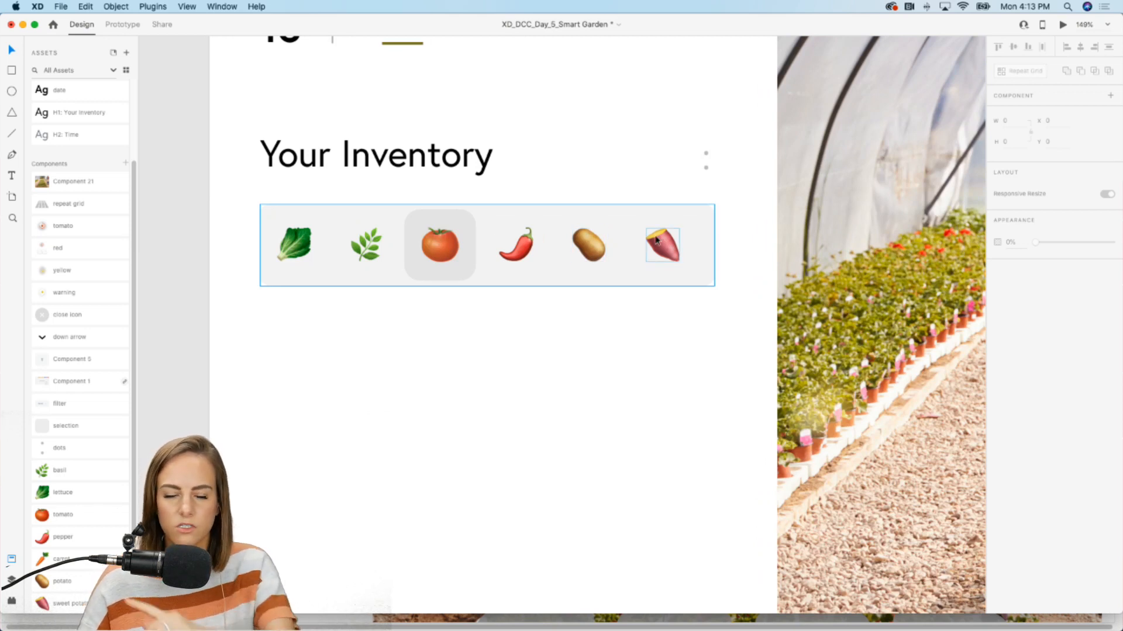
double_click(657, 241)
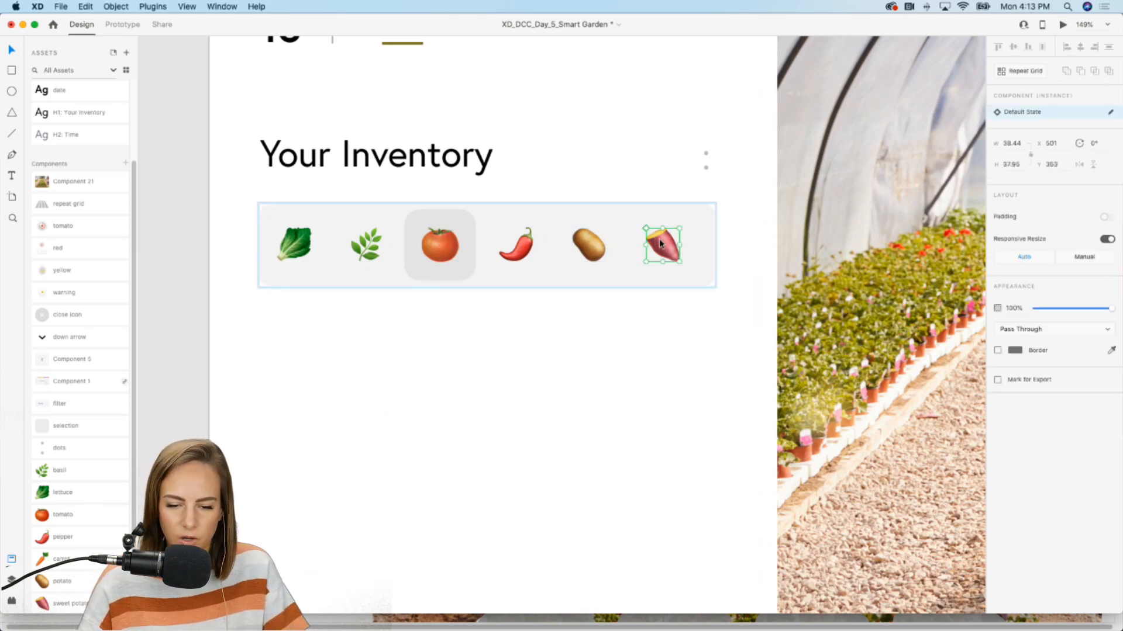
left_click_drag(698, 241, 705, 241)
left_click_drag(589, 243, 623, 244)
left_click_drag(518, 246, 558, 245)
Step: Spread the lettuce, basil, highlighted tomato and pepper across the bar, with the lettuce overlapping its left end
left_click(441, 236)
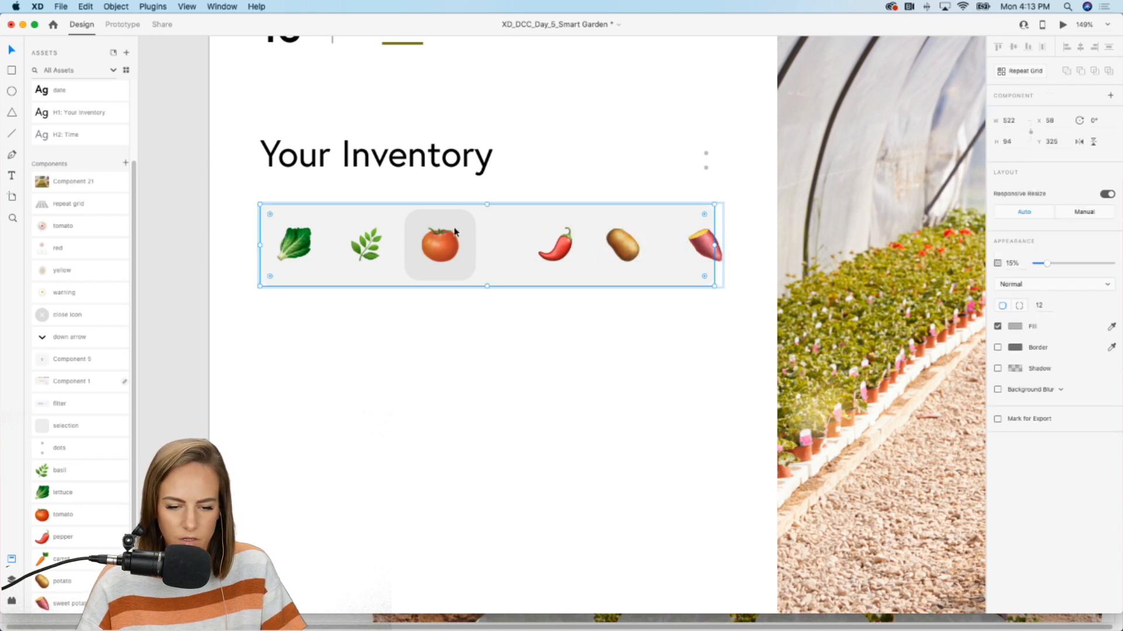
double_click(459, 221)
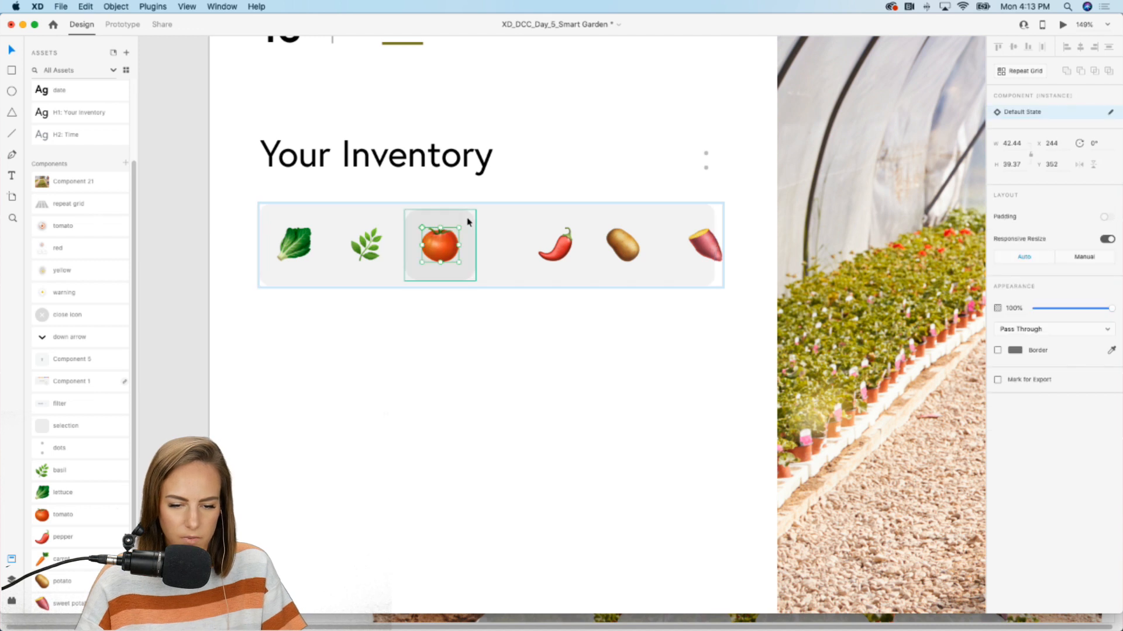
left_click_drag(461, 222, 484, 223)
left_click_drag(364, 240, 367, 240)
left_click_drag(296, 243, 269, 242)
left_click_drag(369, 243, 354, 244)
left_click(478, 218, "shift")
left_click_drag(478, 219, 455, 218)
left_click_drag(362, 244, 346, 244)
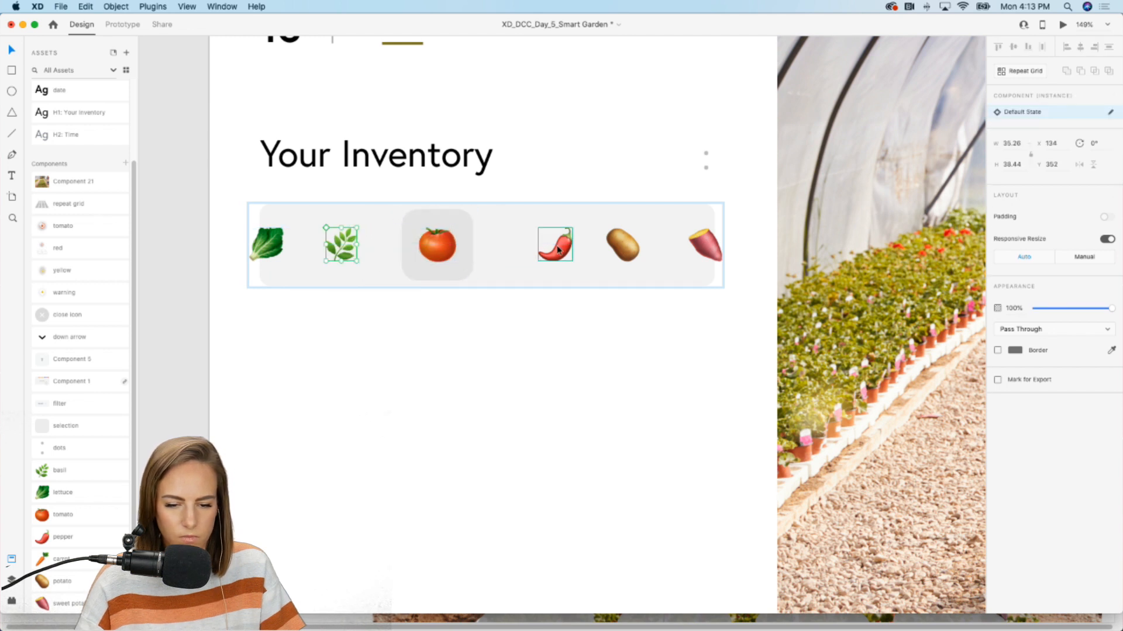
left_click_drag(563, 250, 542, 250)
Step: Group the six icons and the tomato highlight separately from the grey background bar
left_click_drag(168, 305, 730, 238)
left_click(687, 218, "shift")
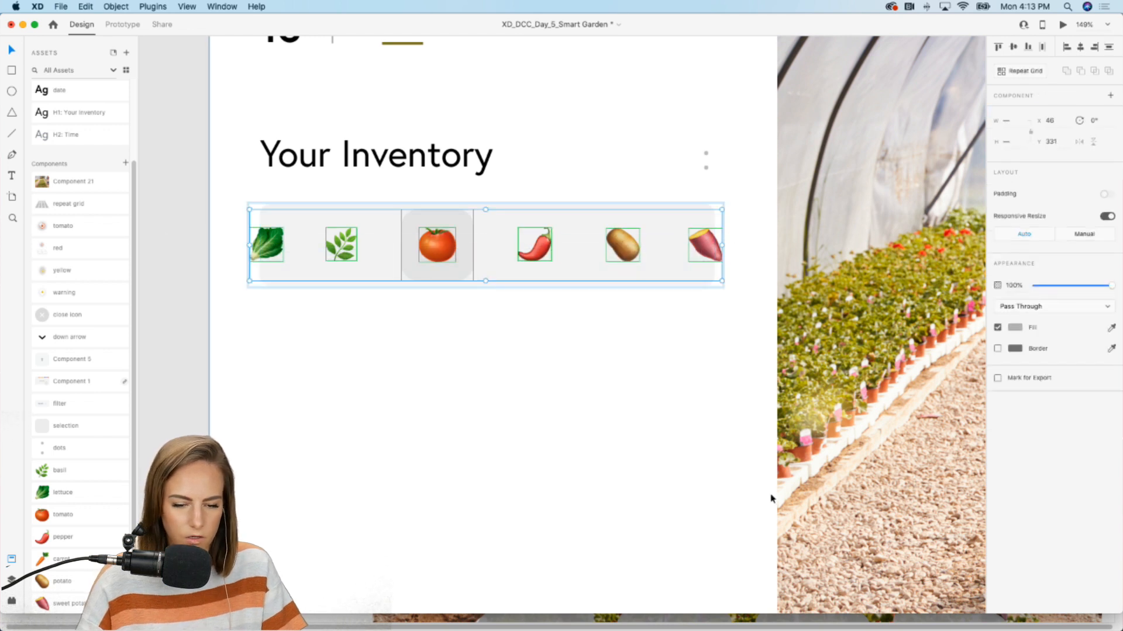
left_click(192, 316)
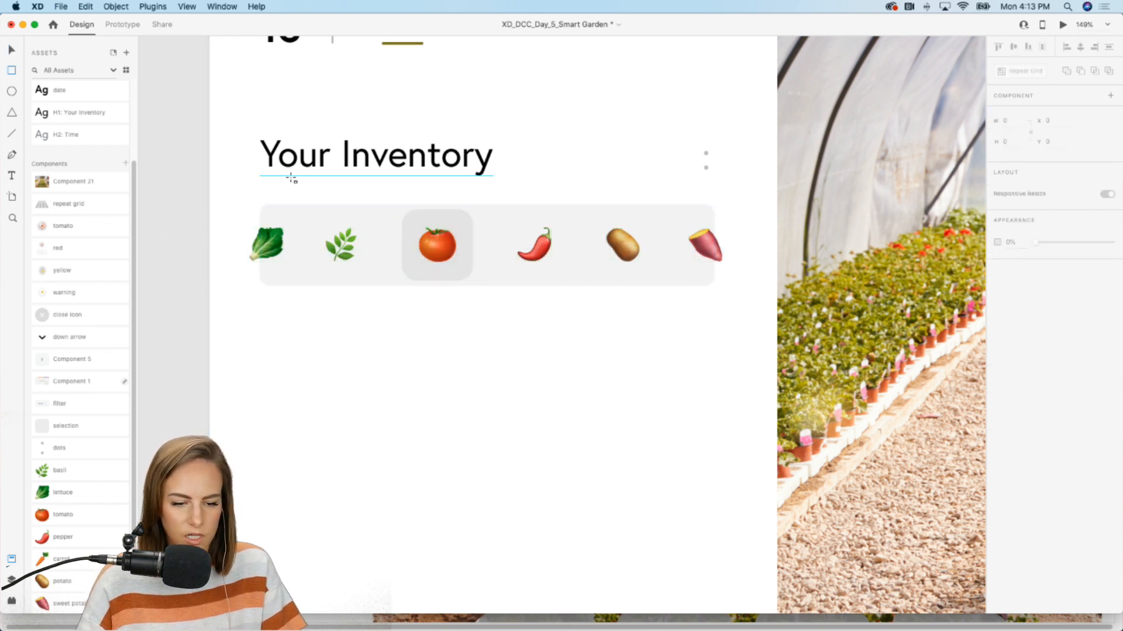
Step: Draw a rectangle about 521 by 80 over the icon bar and try it as a mask, then undo the mask
left_click_drag(260, 211, 714, 282)
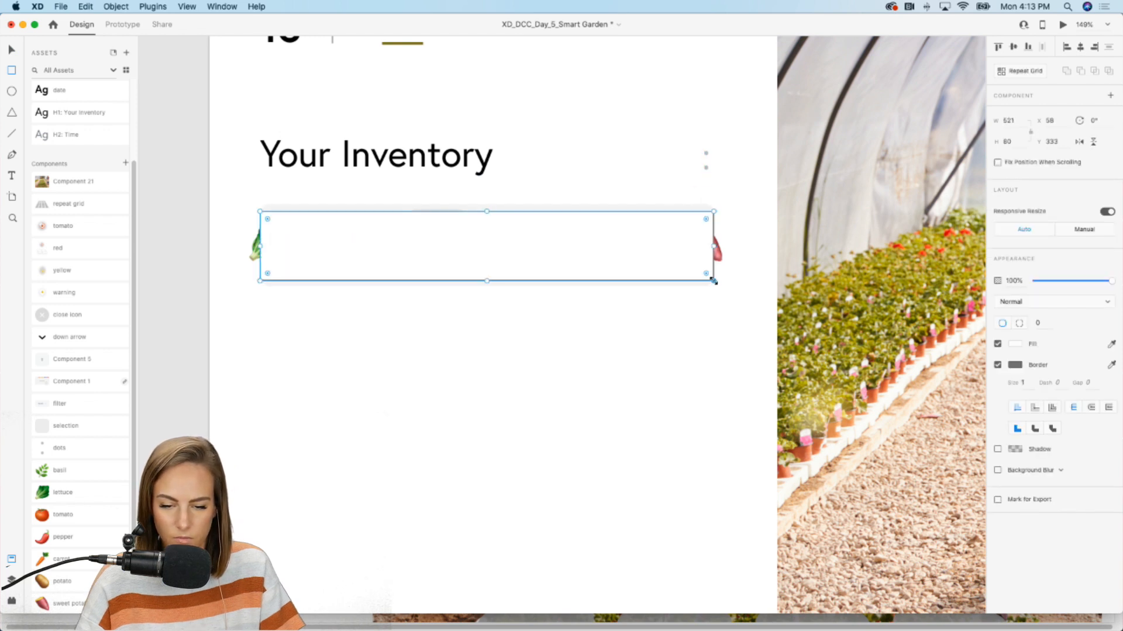
left_click(253, 256, "shift")
key("super+shift+m")
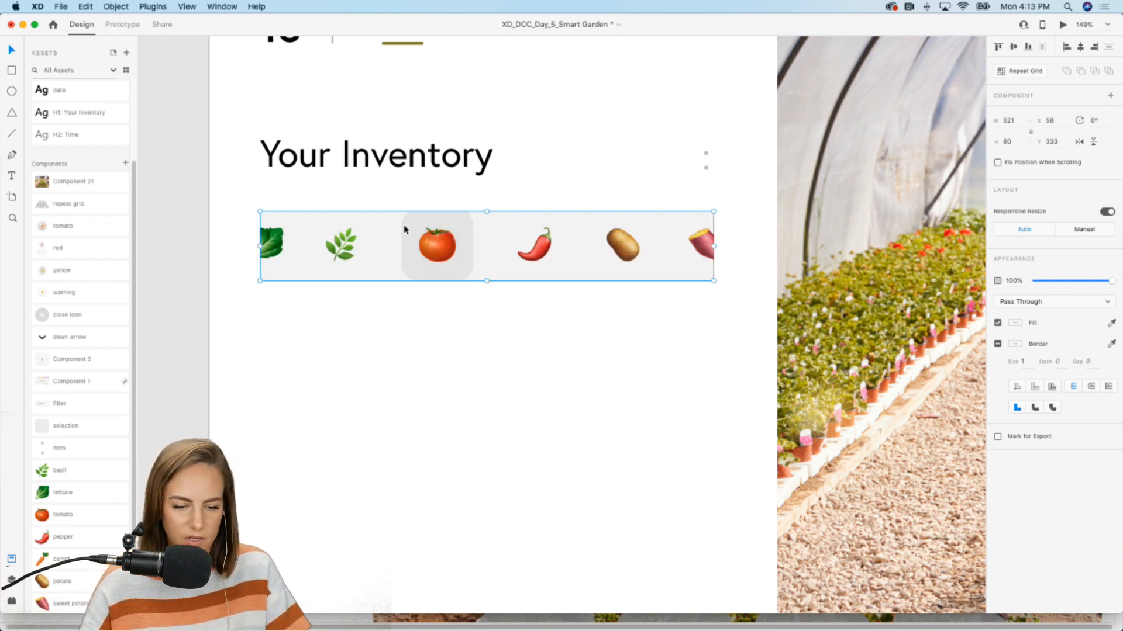
key("super+z")
left_click(193, 227)
Step: Ungroup the icon row from its grey background bar
left_click(308, 204)
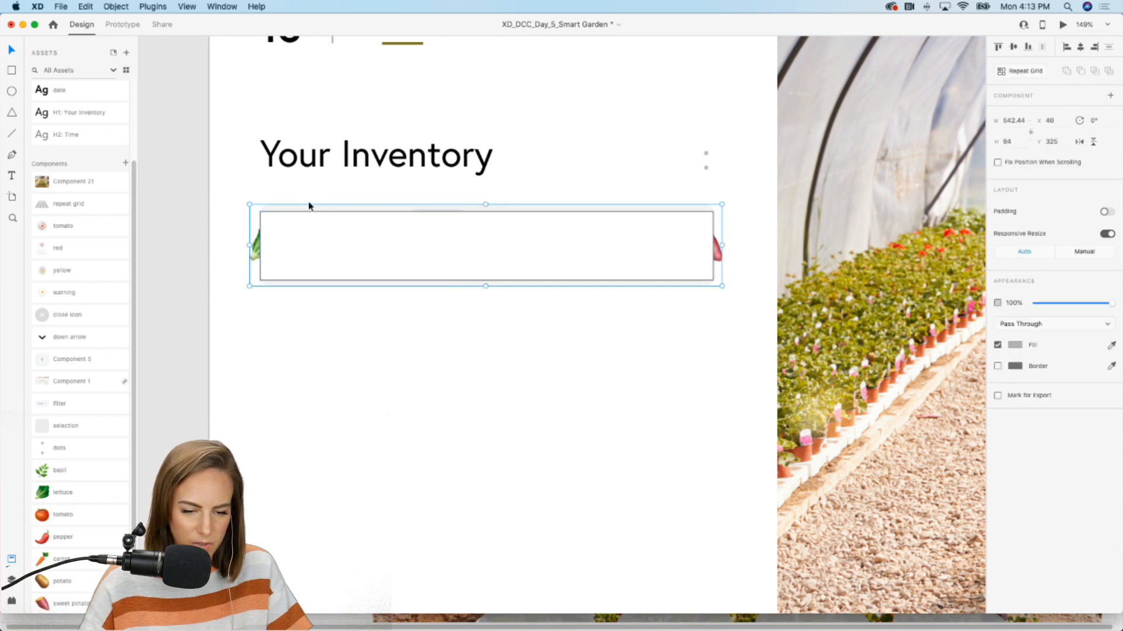
right_click(309, 206)
left_click(363, 303)
left_click(264, 337)
Step: Move the mask rectangle below the grey bar to uncover the icon row, then undo a grouping attempt
left_click_drag(370, 256, 368, 401)
left_click_drag(185, 307, 746, 233)
left_click(669, 209, "shift")
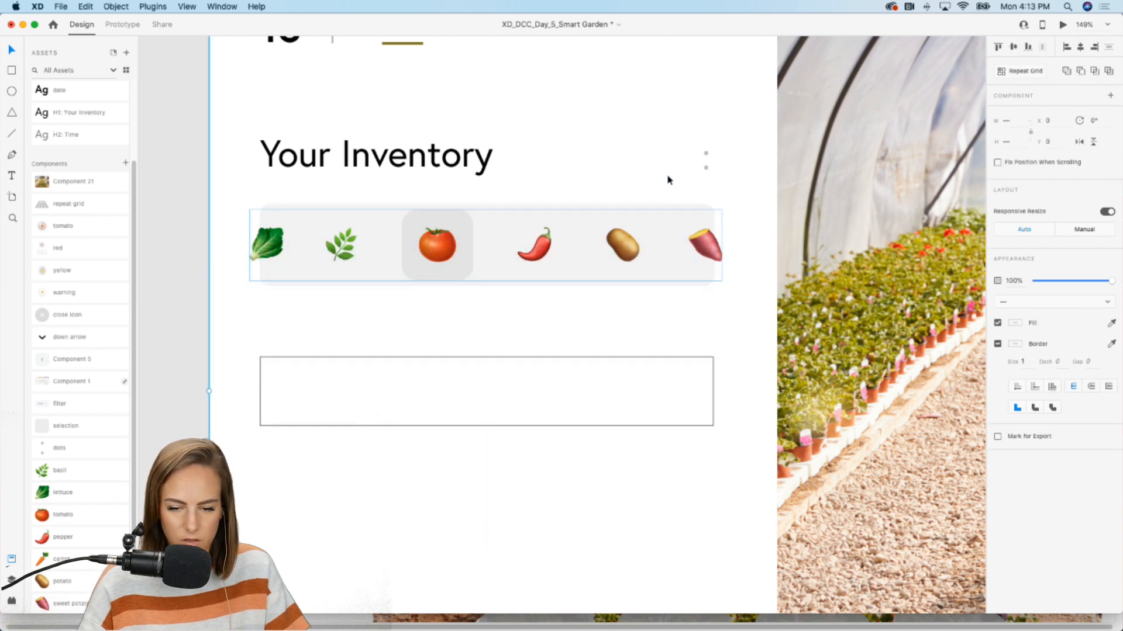
key("super+g")
key("super+z")
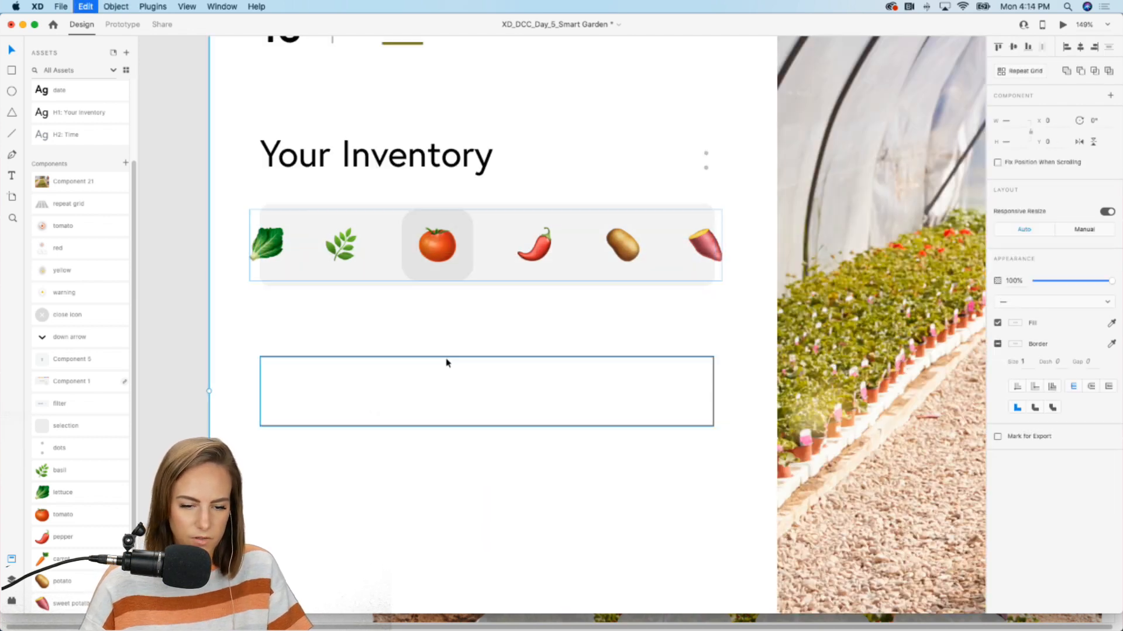
Step: Move the rectangle back over the grey bar and mask the vegetable icon row with it
left_click(270, 243)
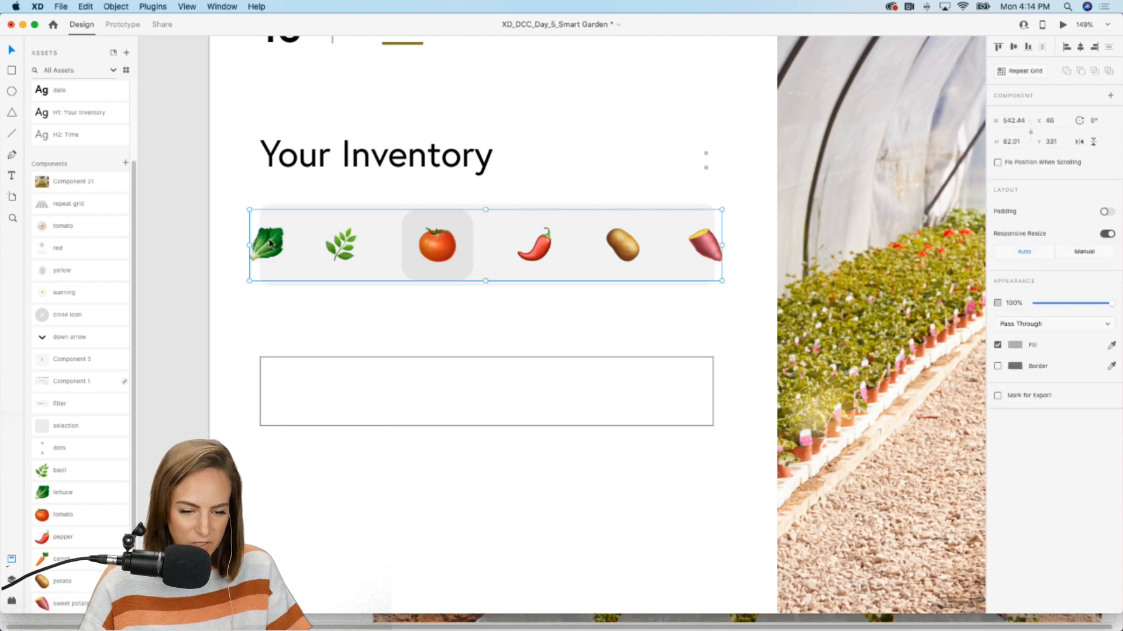
left_click_drag(303, 380, 303, 234)
left_click(253, 250, "shift")
key("shift+super+m")
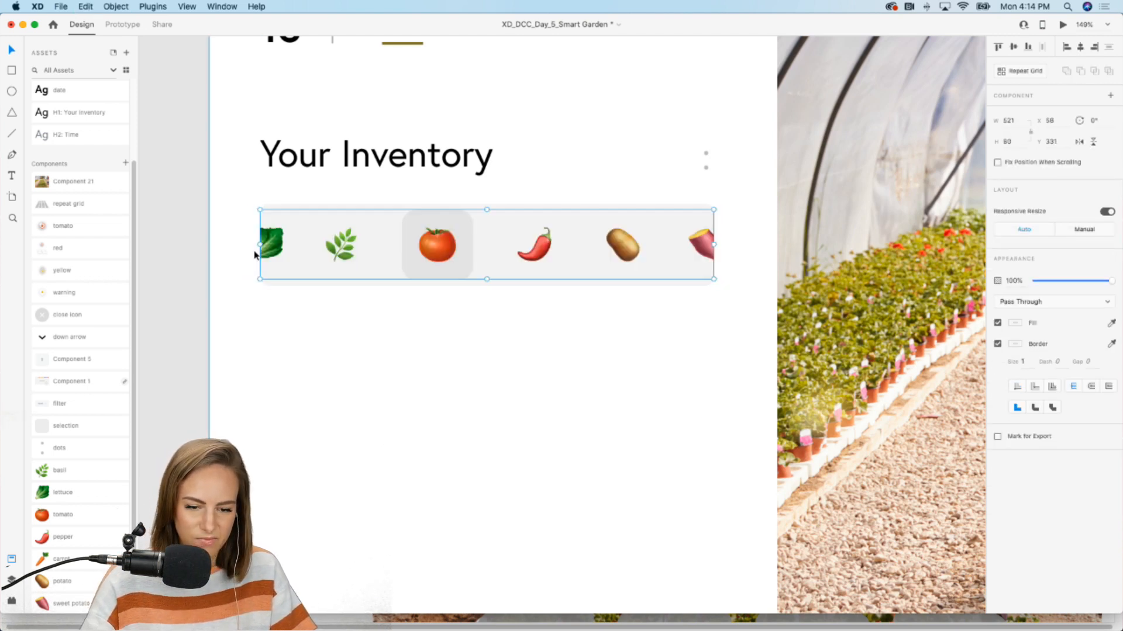
left_click(172, 235)
scroll(474, 265, "down", 5)
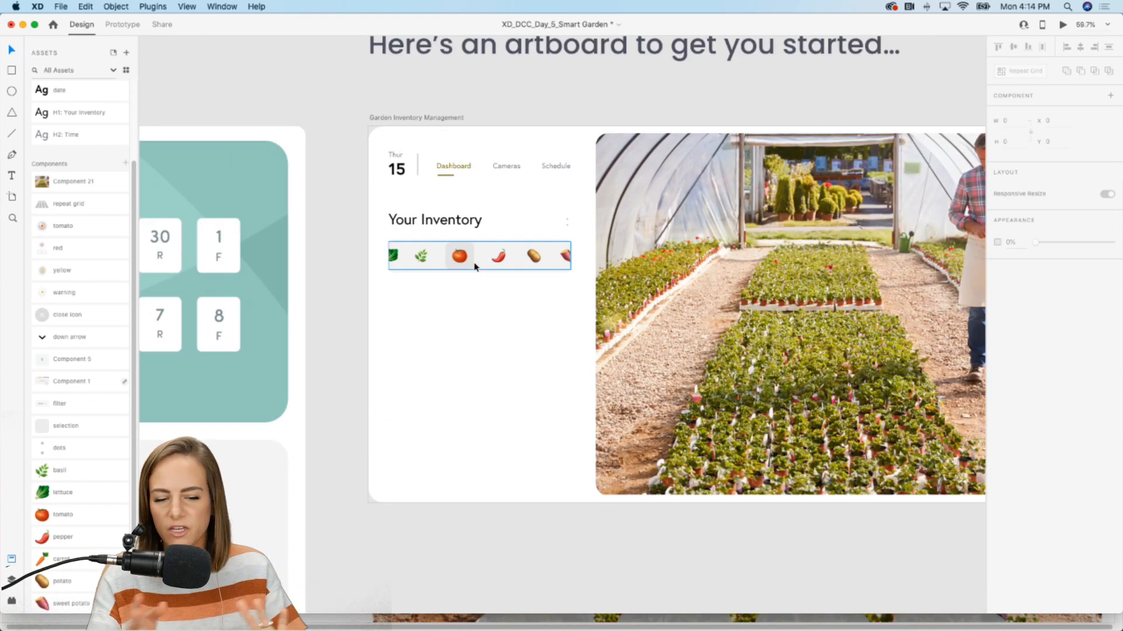
Step: Make the grey background bar slightly taller at both its upper and lower edges
scroll(475, 266, "up", 5)
left_click(522, 272)
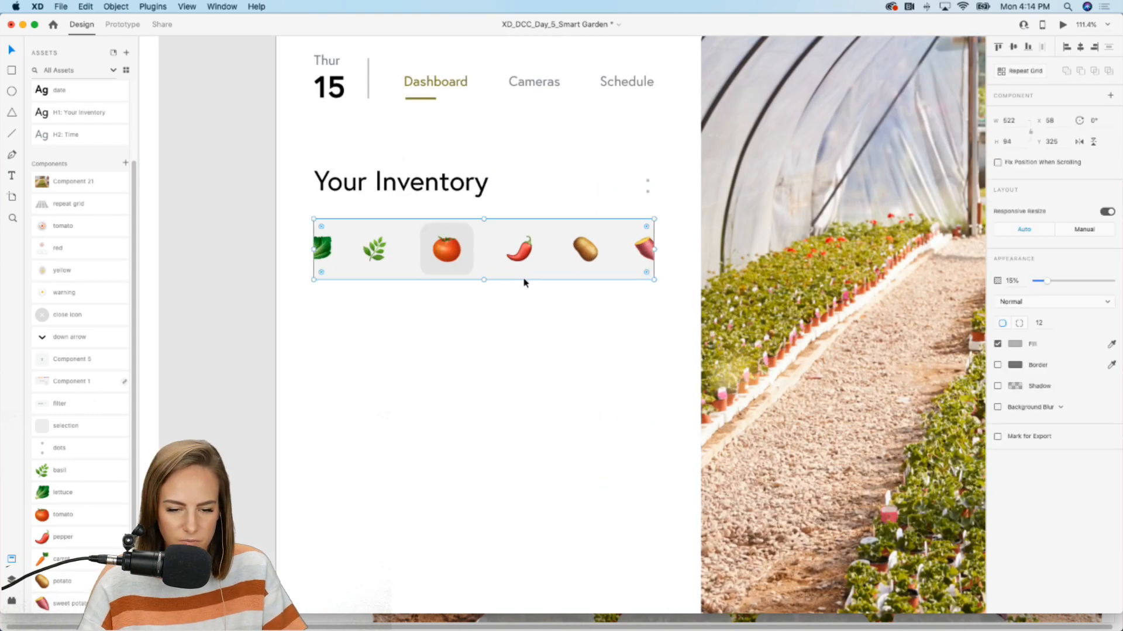
left_click_drag(483, 280, 482, 285)
left_click_drag(485, 218, 485, 214)
left_click(268, 231)
scroll(268, 230, "down", 5)
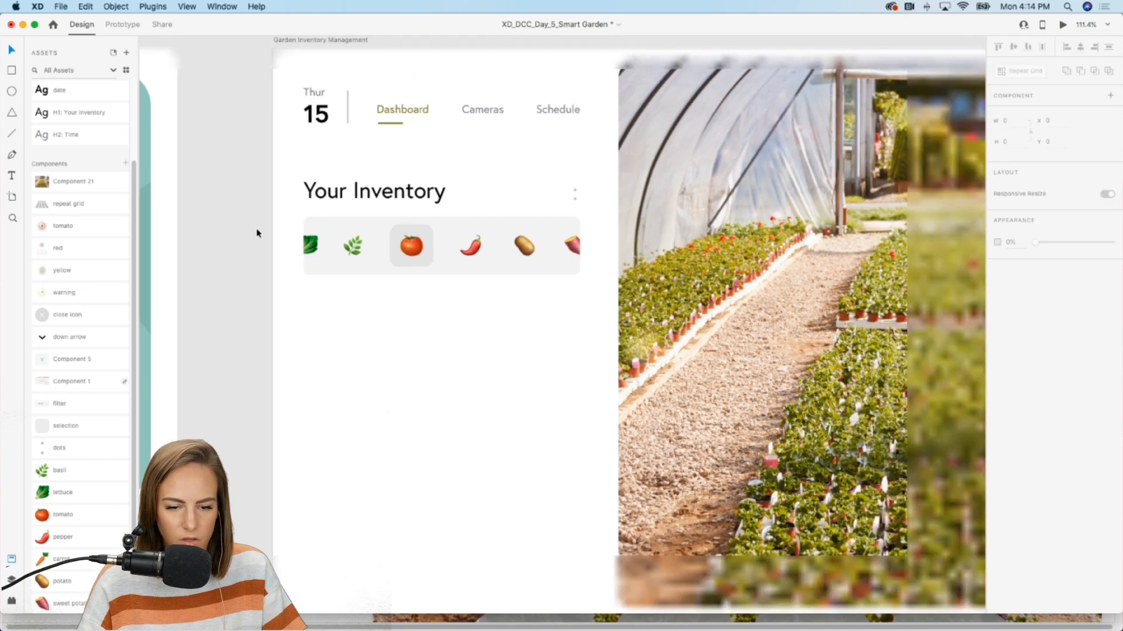
Step: Duplicate the Your Inventory heading and its dots below the icon bar
scroll(257, 234, "up", 3)
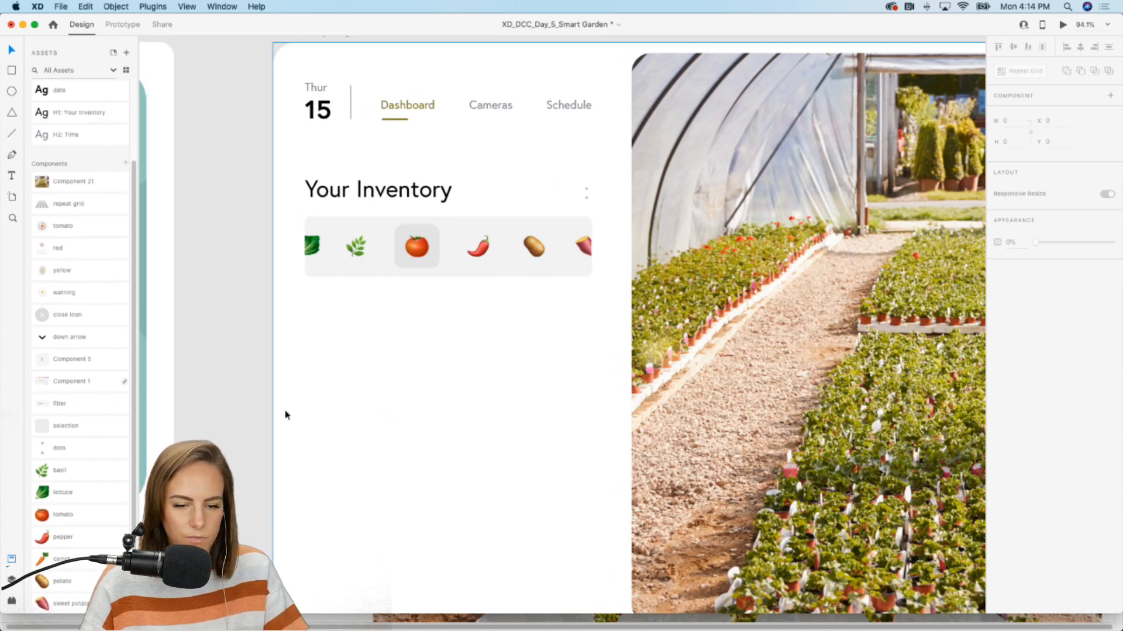
scroll(285, 415, "up", 2)
scroll(286, 415, "right", 1)
left_click(459, 218)
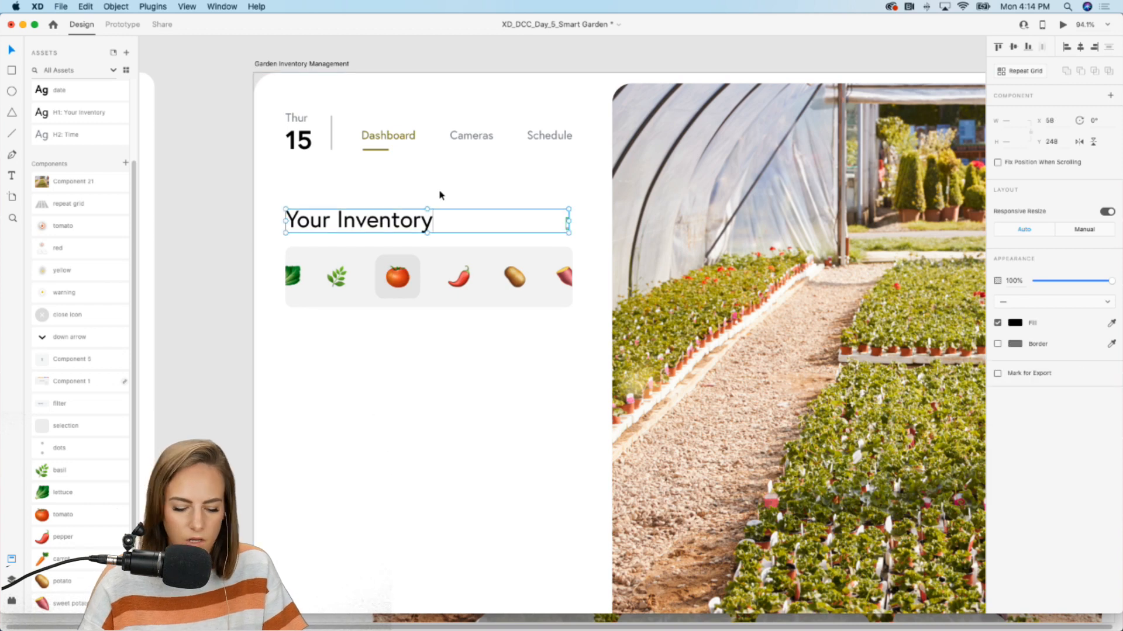
left_click(388, 228)
left_click_drag(388, 228, 383, 369)
scroll(233, 374, "down", 3)
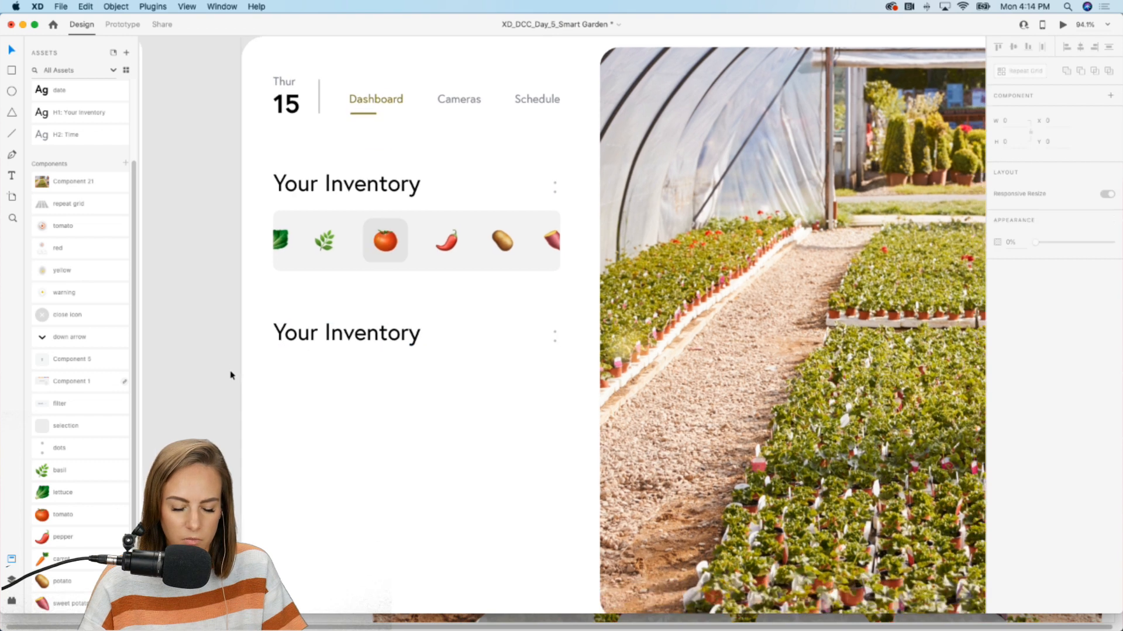
Step: Change the duplicated heading's text to "Watering Schedule"
key("Return")
type("Watering Schedule")
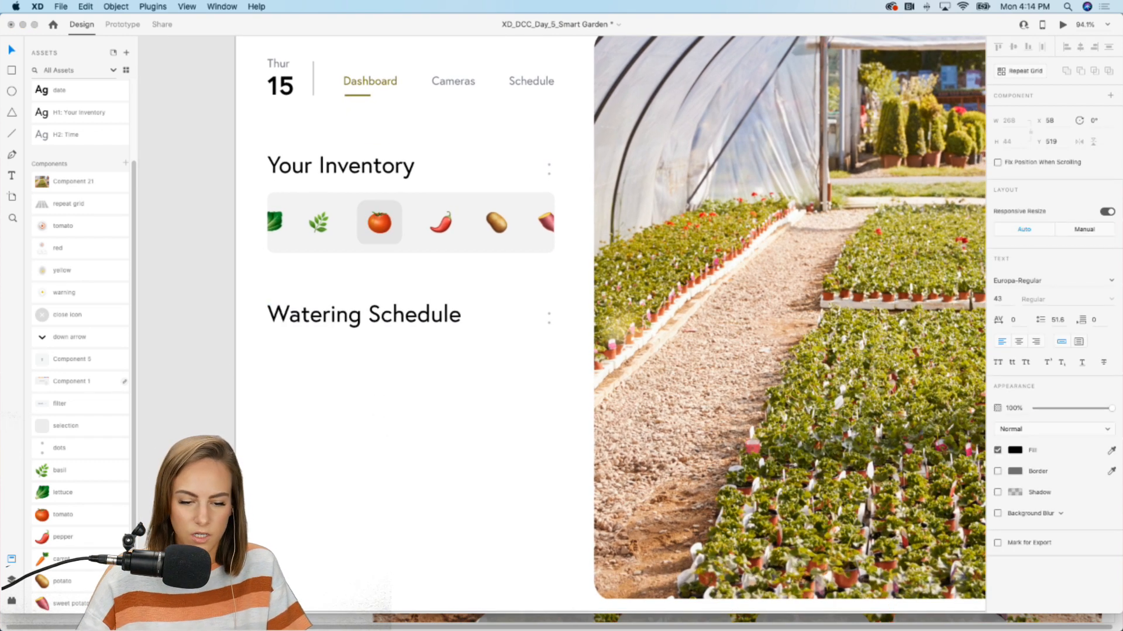
left_click(216, 319)
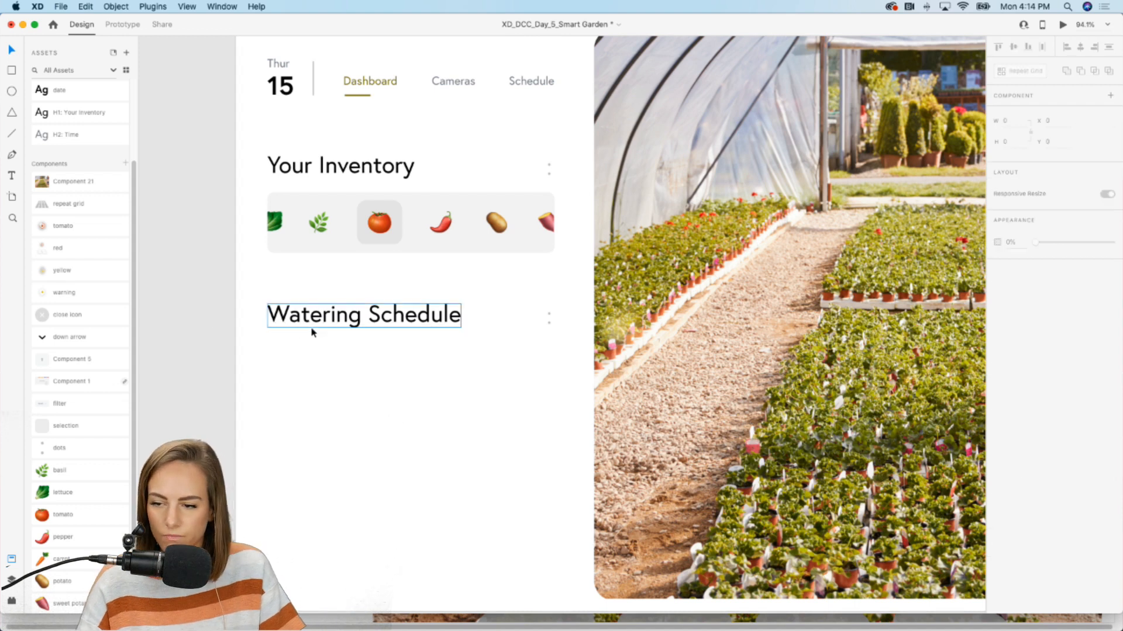
Step: Add the text "Time" below the Watering Schedule heading and make its text box auto width
scroll(312, 329, "up", 4)
scroll(310, 358, "down", 2)
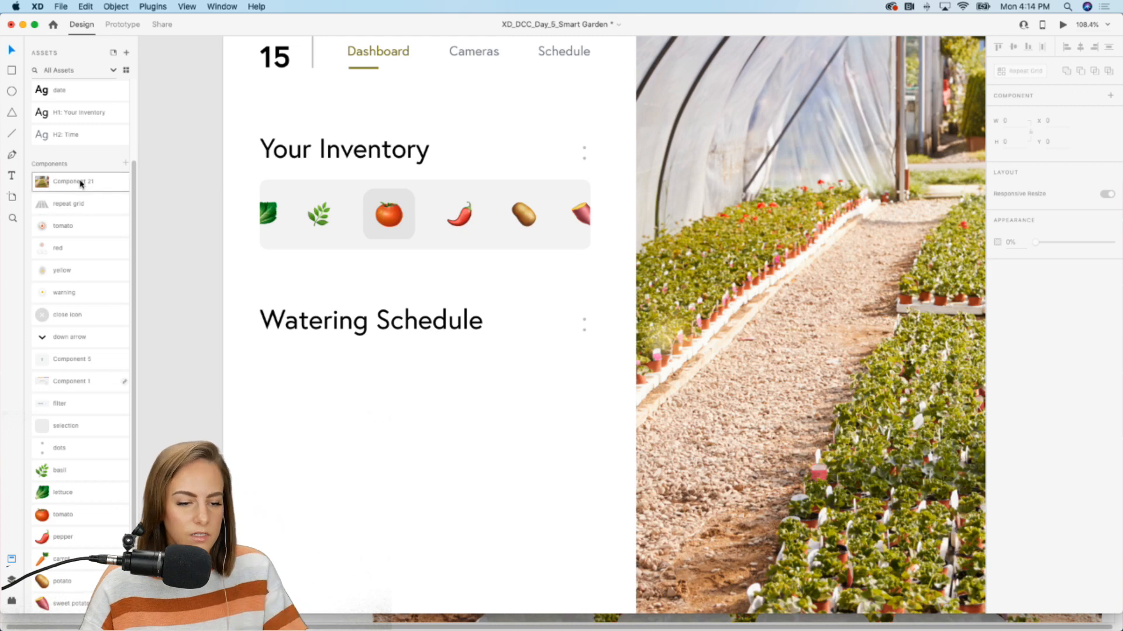
left_click(12, 176)
left_click_drag(260, 370, 356, 407)
type("Time")
key("Escape")
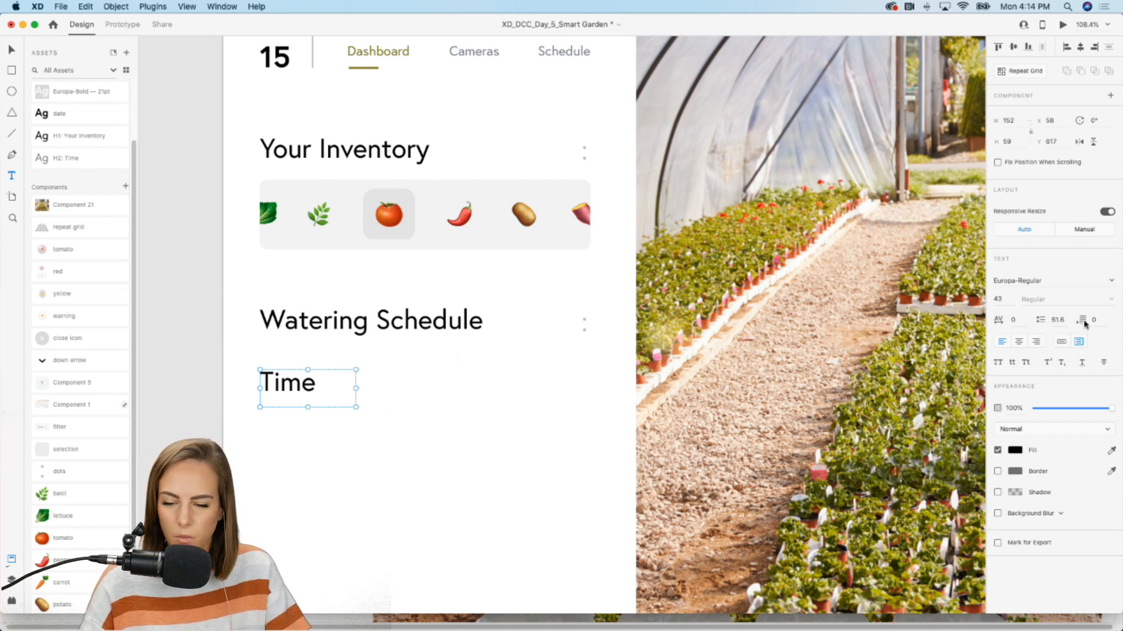
left_click(1061, 342)
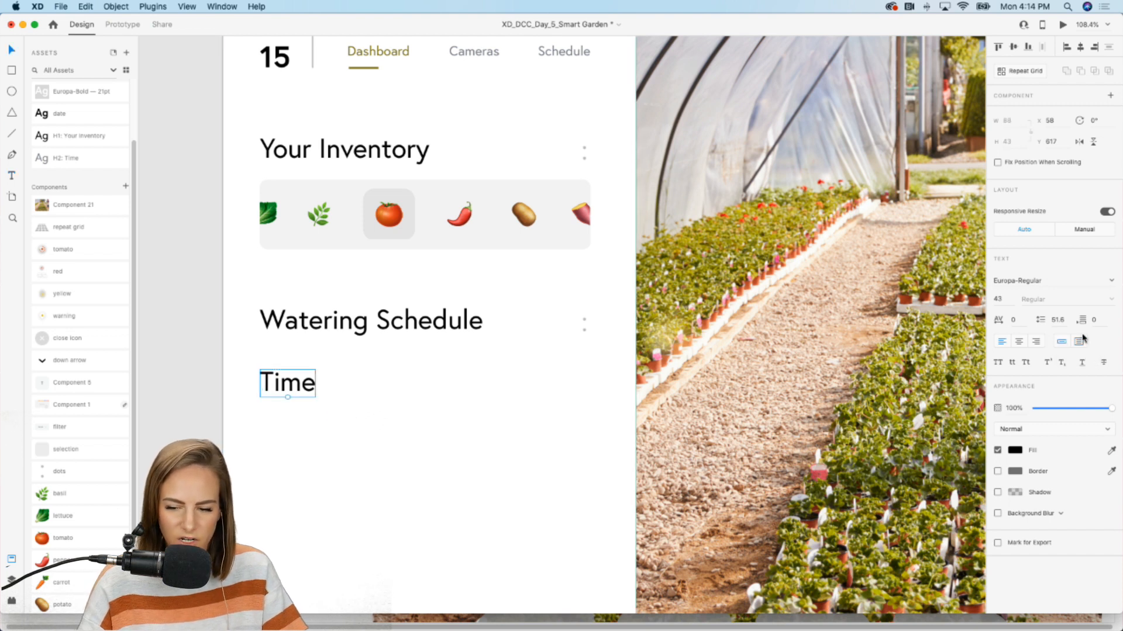
Step: Apply the H2: Time character style to the Time label and place it close under the heading, aligned with its left edge
left_click_drag(302, 387, 287, 393)
scroll(50, 175, "up", 1)
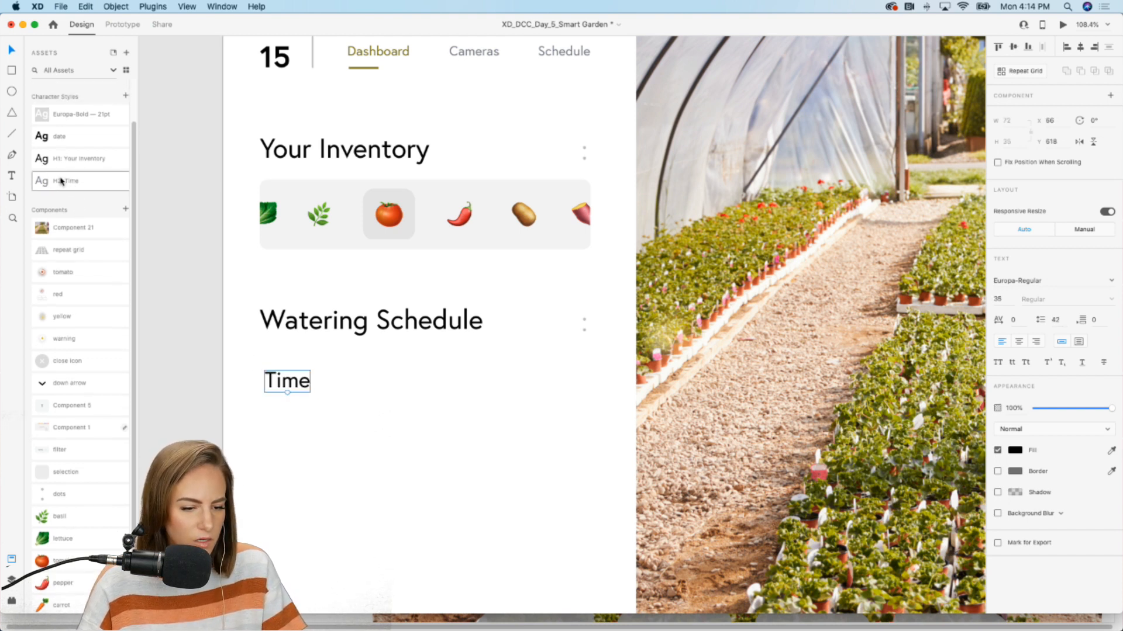
left_click(75, 181)
left_click_drag(289, 391, 283, 369)
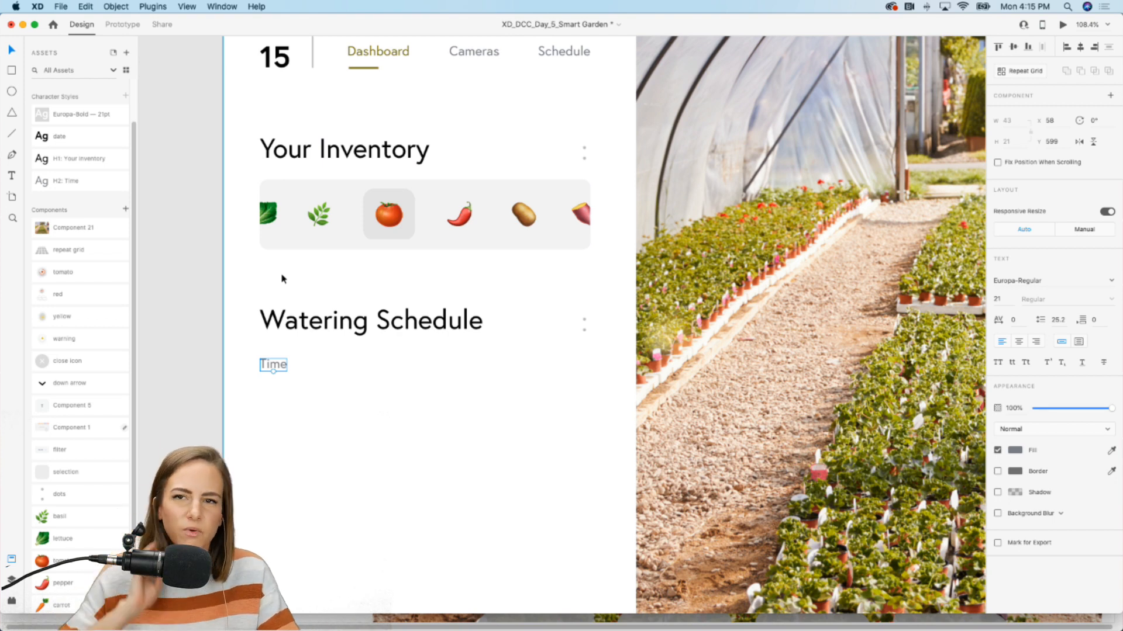
Step: Place the 10:00 dropdown component to the right of the Time label at X 138, Y 599
scroll(281, 279, "down", 5)
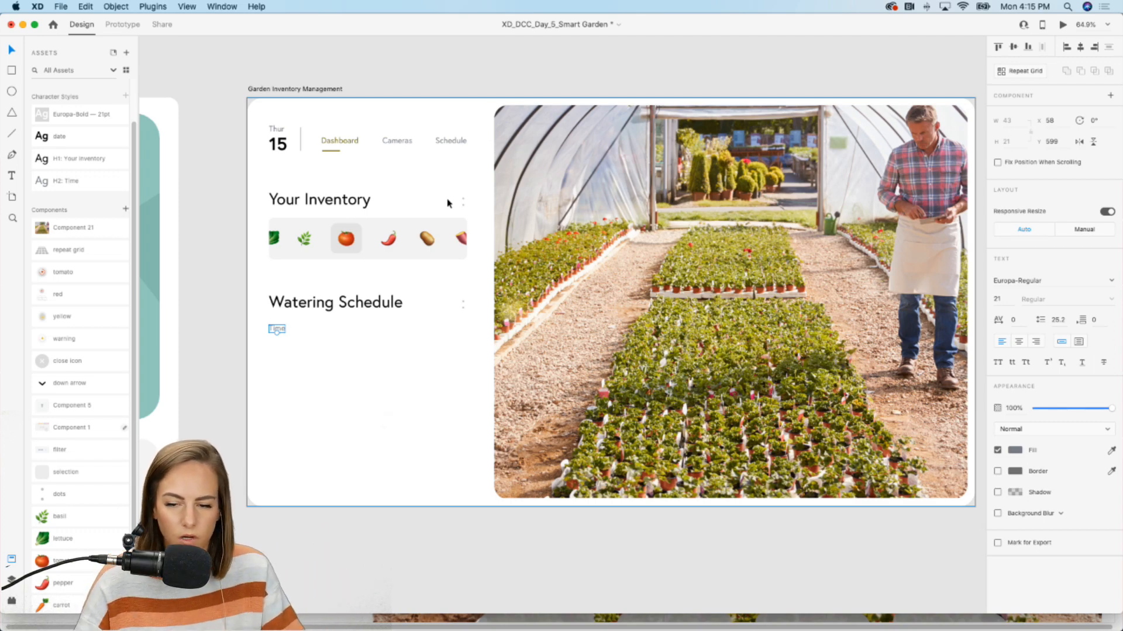
scroll(446, 201, "up", 5)
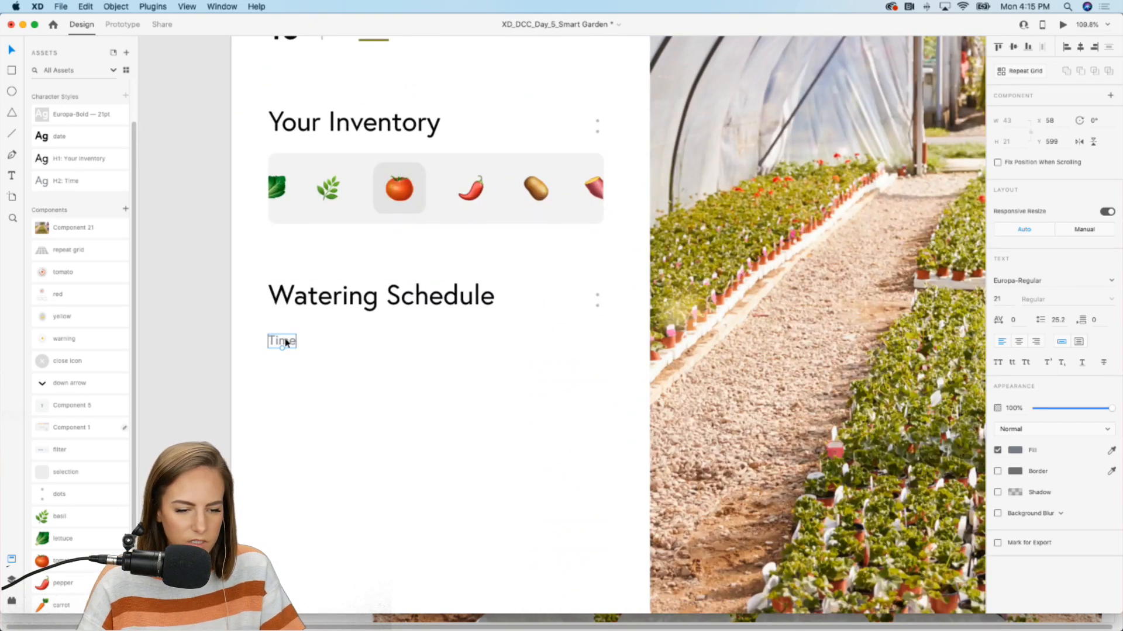
left_click(187, 360)
scroll(57, 377, "down", 1)
scroll(57, 377, "down", 1)
left_click_drag(56, 431, 343, 358)
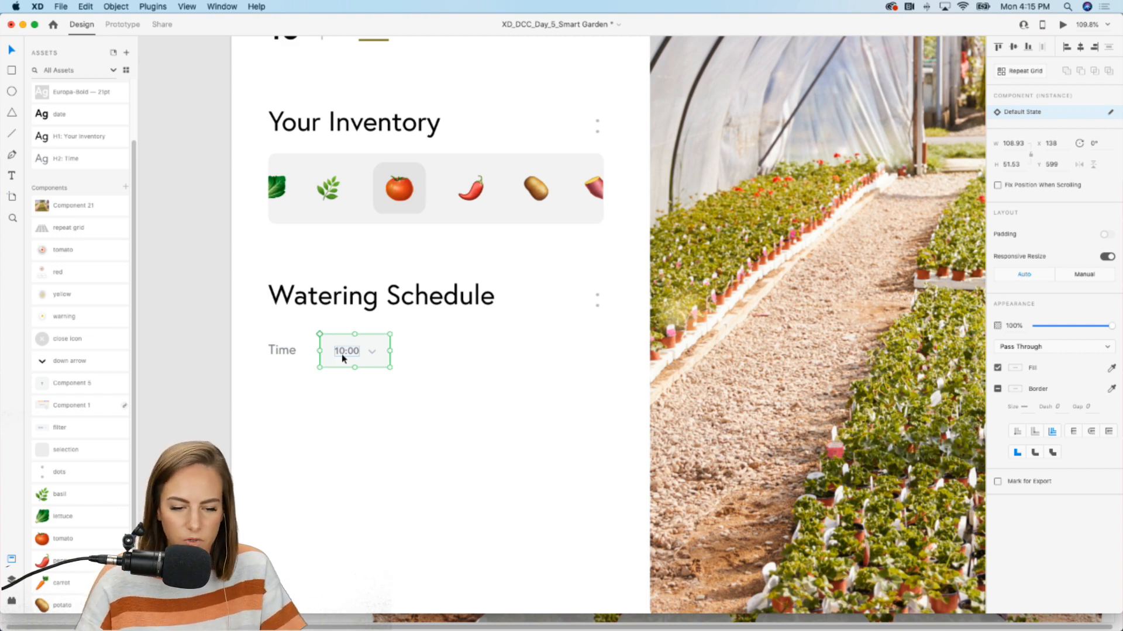
Step: Copy the 10:00 text out of the dropdown and place the copy to the right of it
scroll(341, 354, "up", 3)
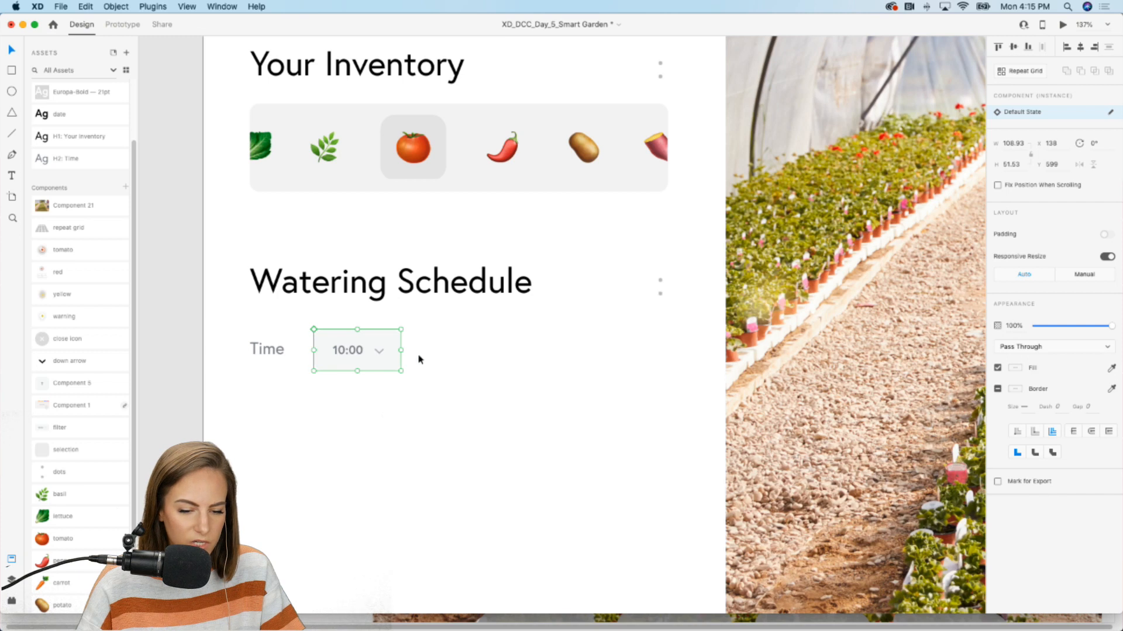
double_click(334, 353)
key("super+c")
left_click(326, 404)
key("super+v")
left_click_drag(348, 352, 431, 351)
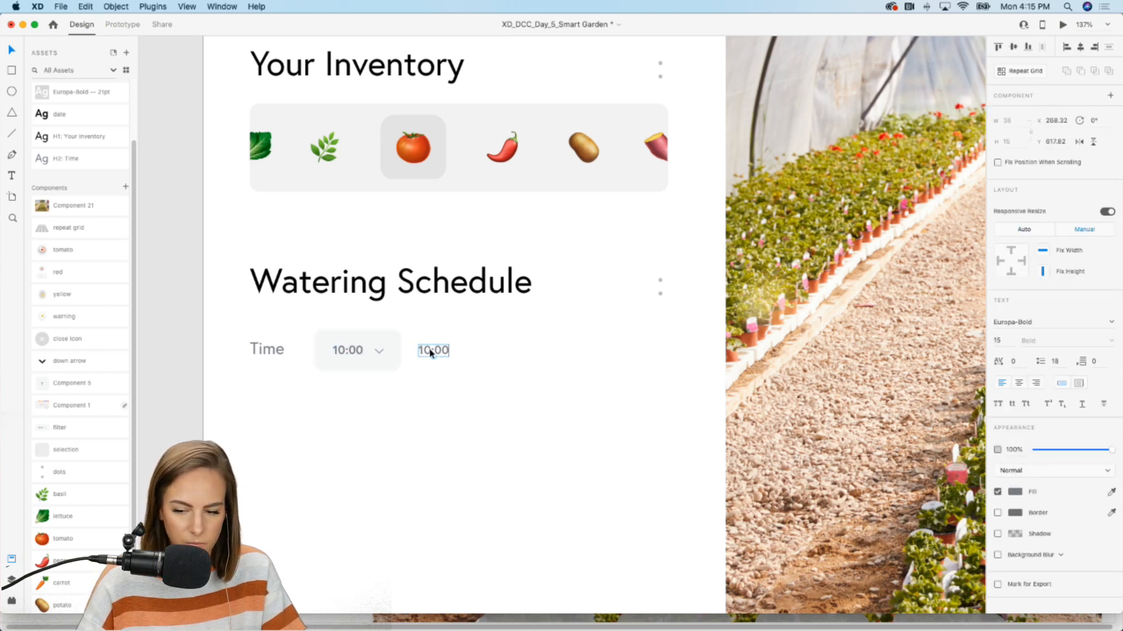
Step: Change the copied text to "for" and set its font to Europa-Regular
double_click(446, 351)
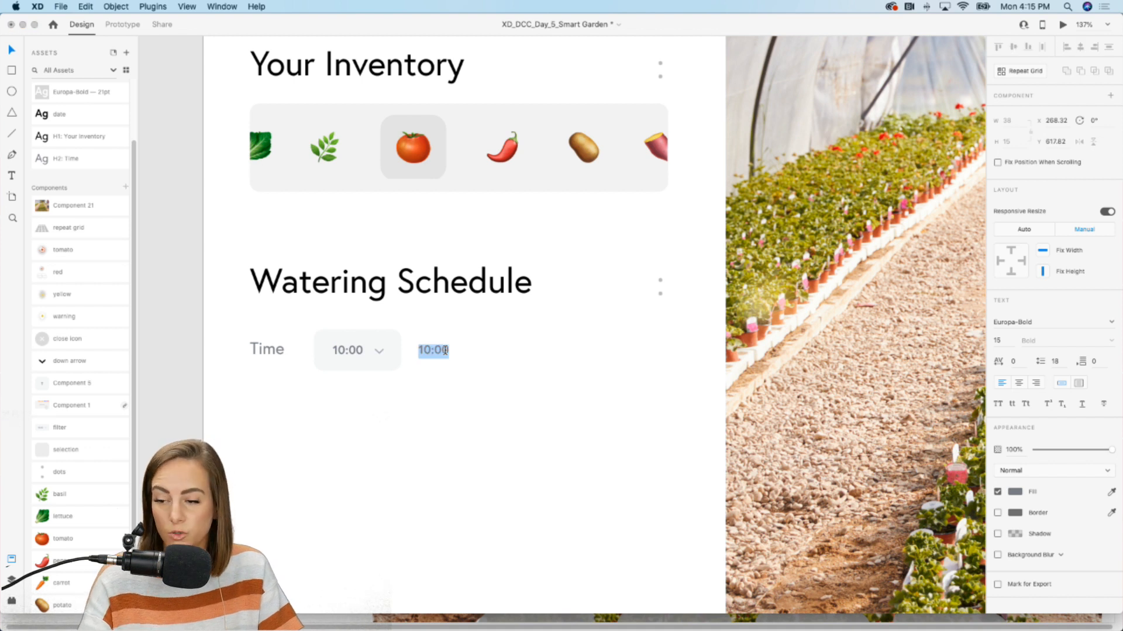
type("For")
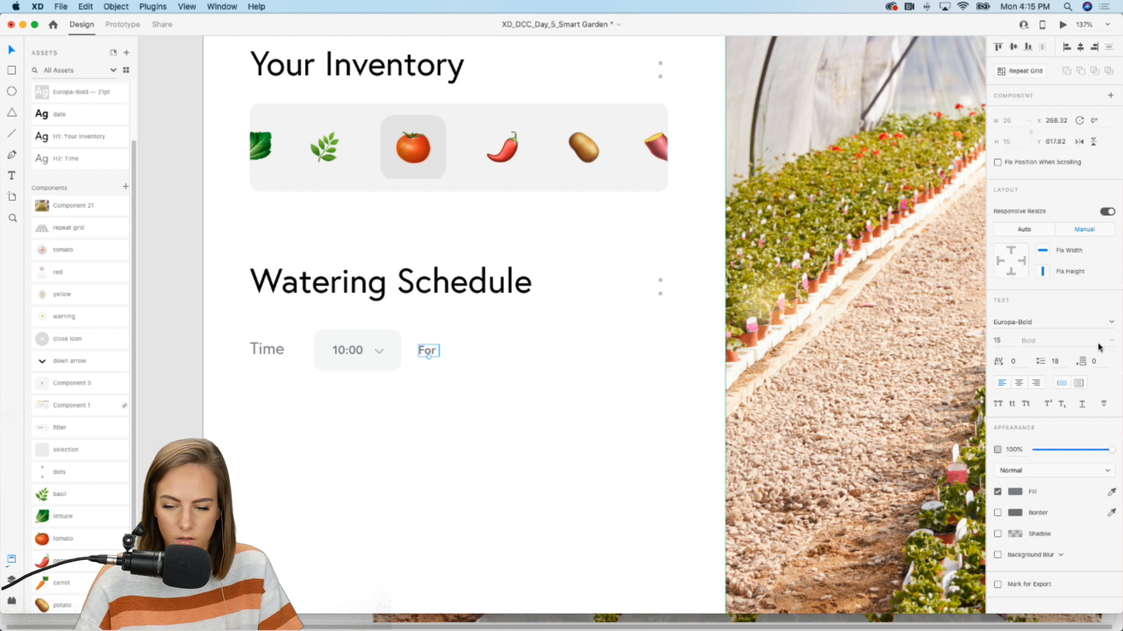
left_click(1112, 322)
left_click(1035, 357)
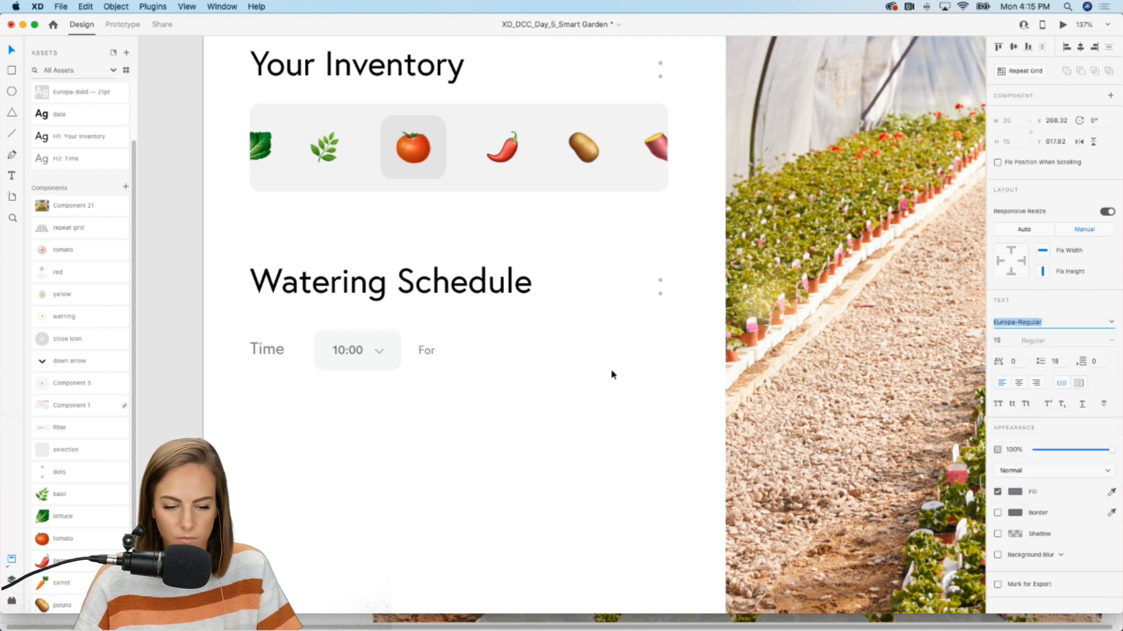
double_click(425, 352)
left_click(424, 351)
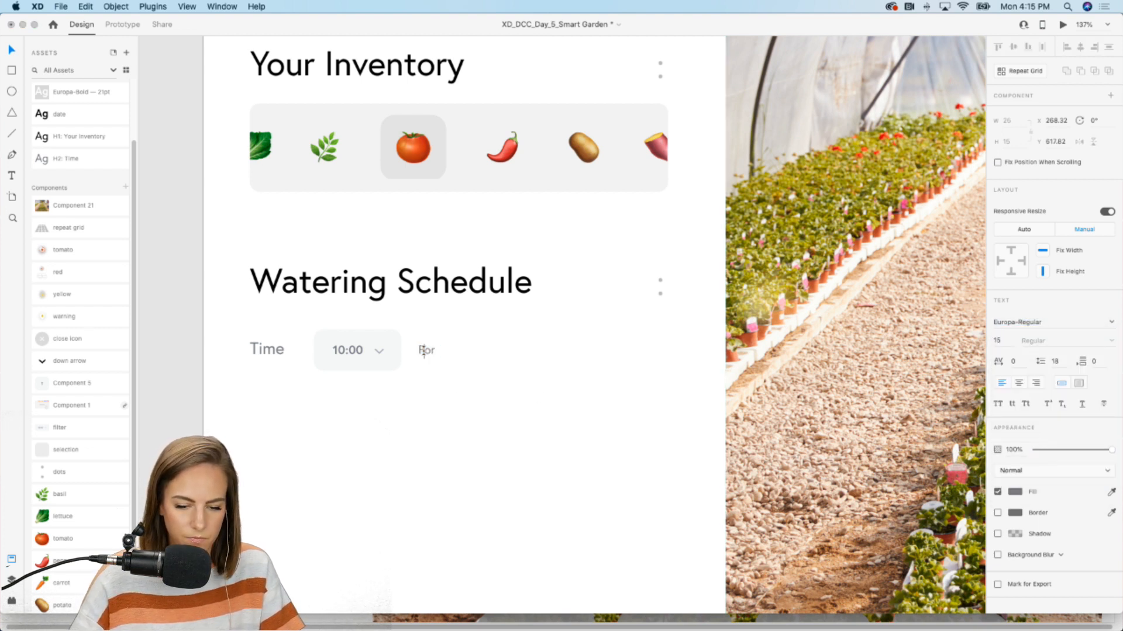
Step: Duplicate the 10:00 dropdown to the right of the "for" label at X 312
left_click(343, 348)
left_click_drag(343, 349, 473, 349)
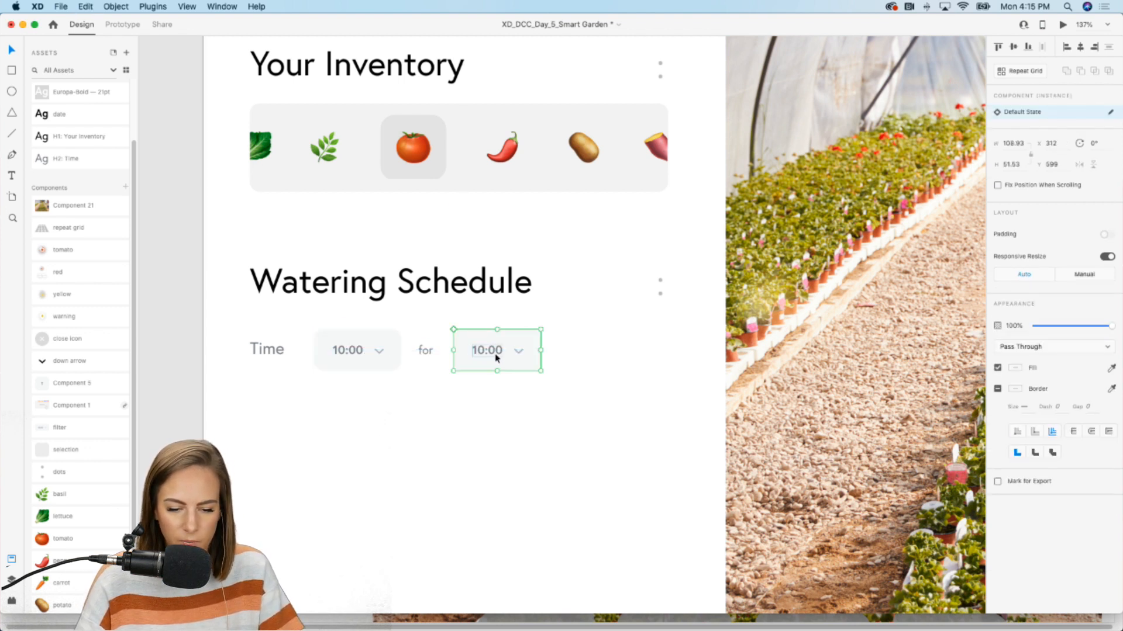
double_click(490, 355)
double_click(478, 352)
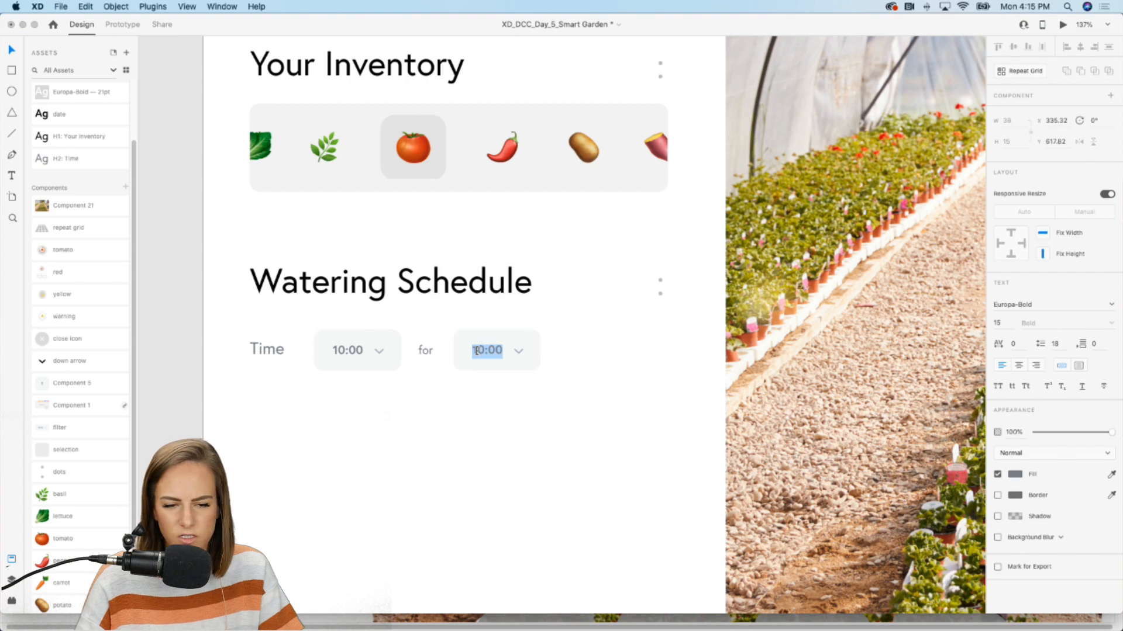
left_click(525, 481)
Step: Change the text in the second dropdown to 15
scroll(524, 481, "down", 5)
scroll(524, 482, "right", 2)
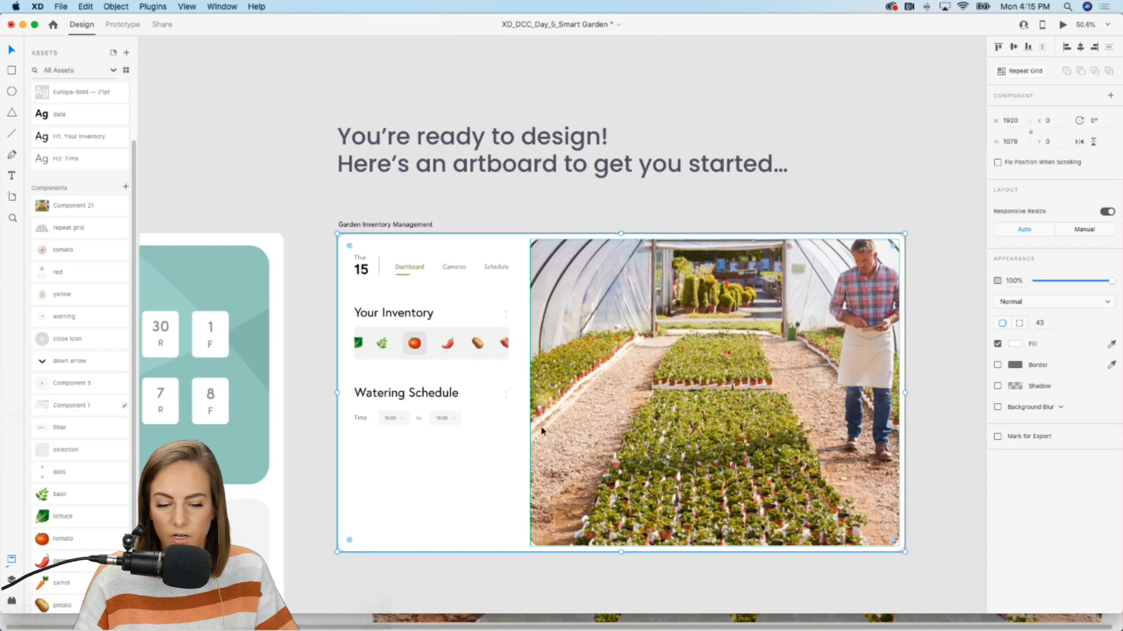
scroll(542, 431, "down", 1)
scroll(542, 431, "right", 1)
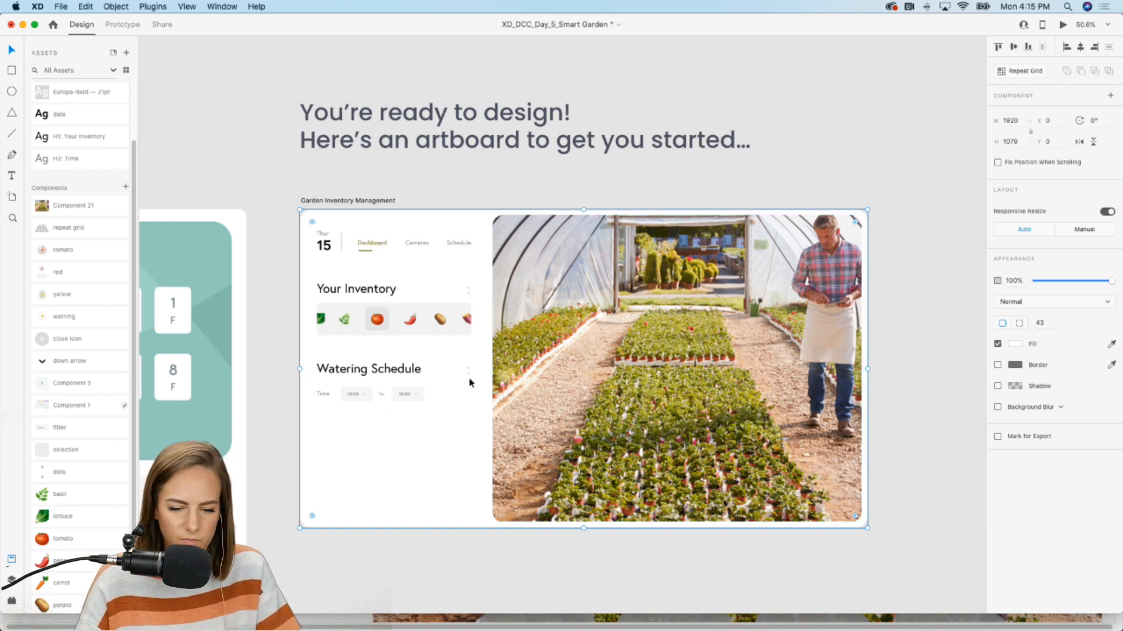
scroll(471, 382, "up", 5)
scroll(470, 382, "left", 3)
scroll(471, 383, "left", 2)
scroll(470, 382, "up", 3)
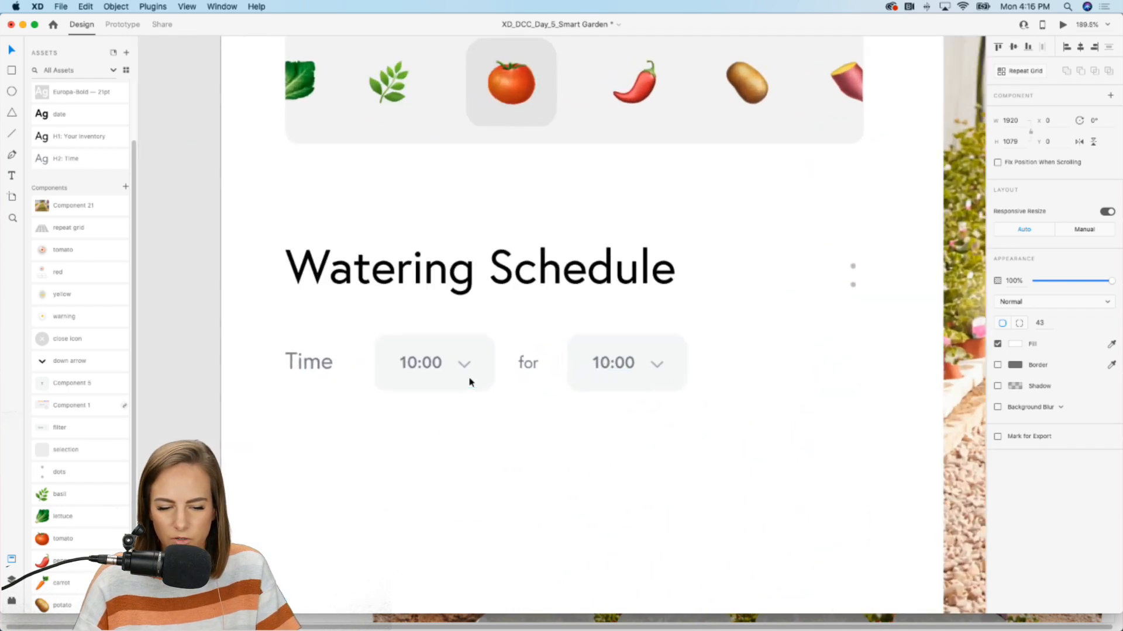
double_click(615, 362)
double_click(615, 362)
type("15")
key("Escape")
mouse_move(656, 366)
left_mouse_down()
mouse_move(631, 367)
mouse_move(662, 363)
left_mouse_up()
left_click(661, 366)
left_click(749, 368)
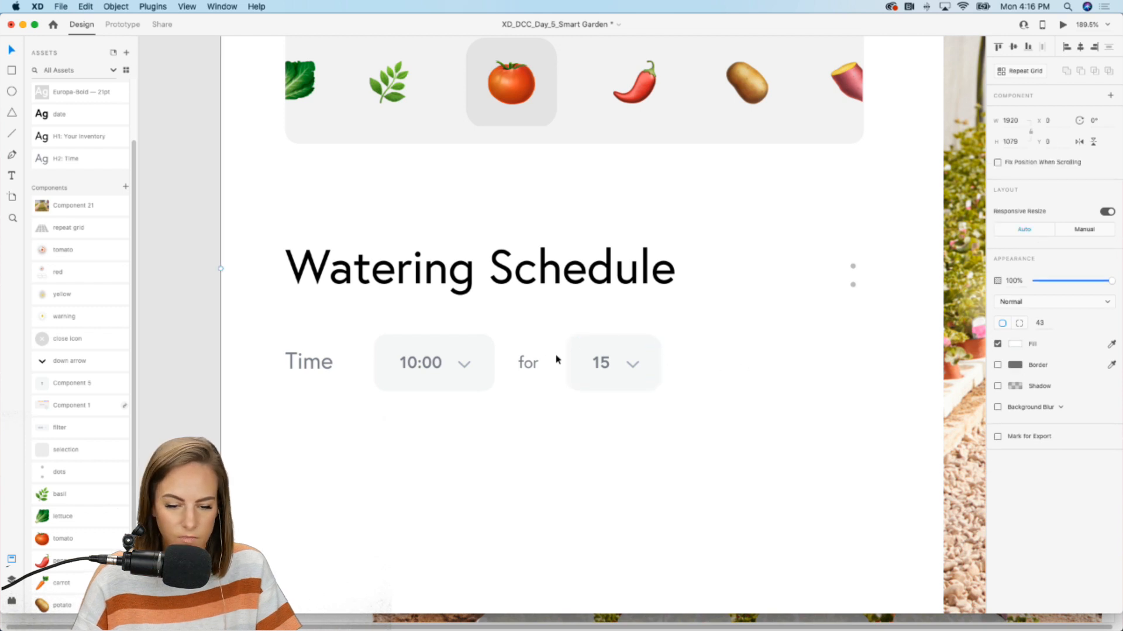
Step: Copy the "for" label to the right of the 15 dropdown and change its text to "mins"
left_click(522, 362)
key("super+c")
key("super+v")
left_click_drag(525, 363, 692, 363)
double_click(691, 363)
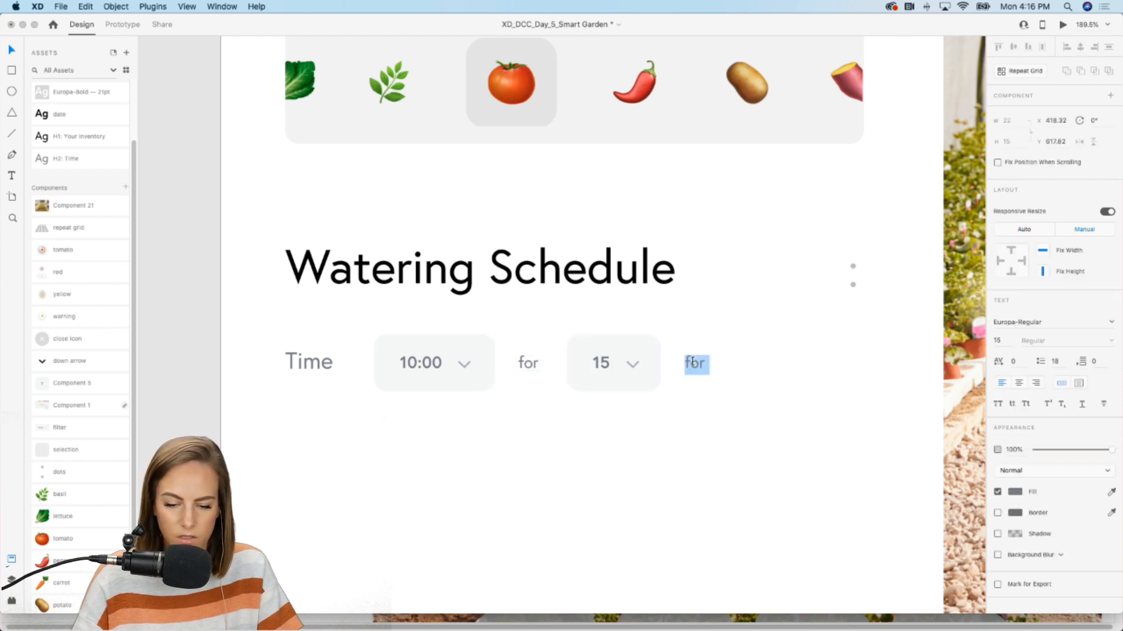
key("super+a")
type("mins")
key("Escape")
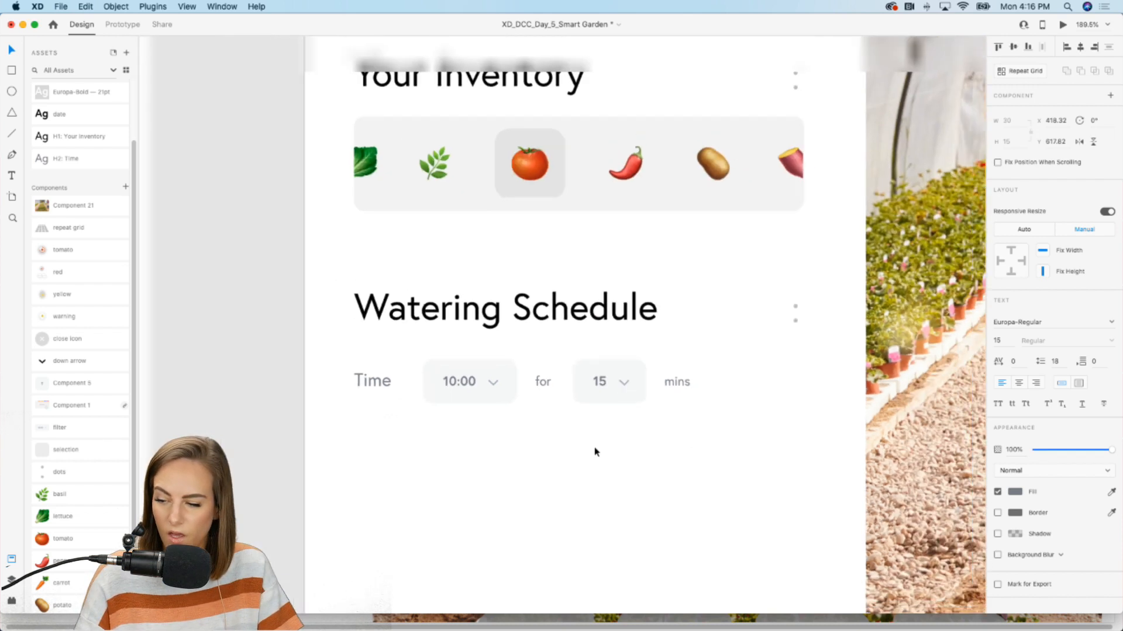
scroll(595, 452, "down", 1)
scroll(595, 452, "right", 4)
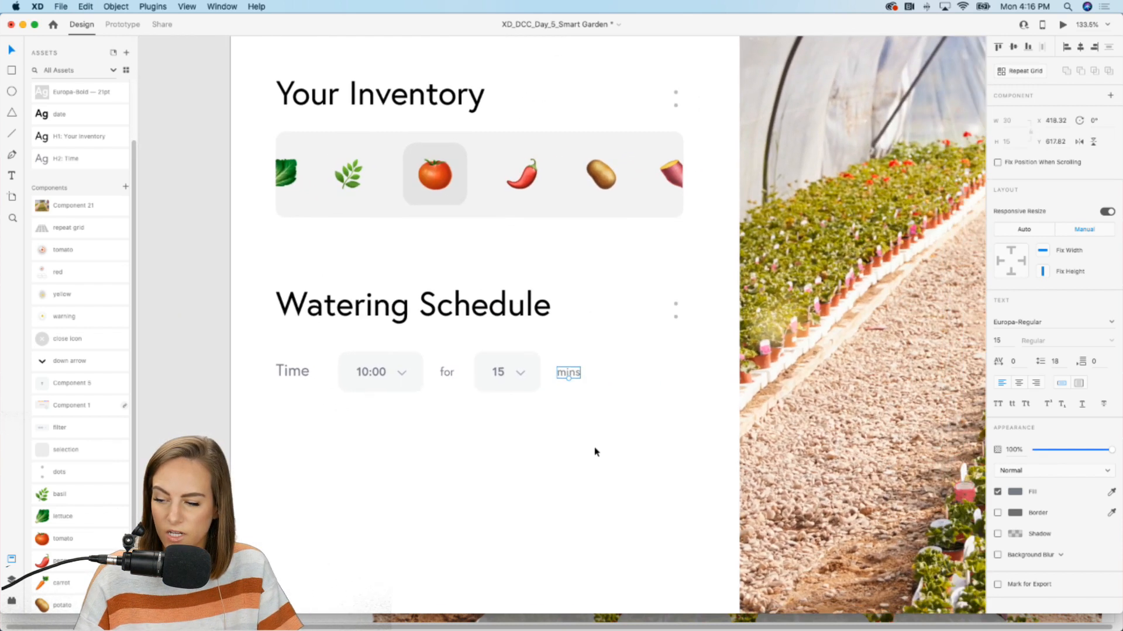
Step: Place the repeat grid component over the front planting bed in the greenhouse photo at X 782, Y 511
scroll(596, 452, "down", 4)
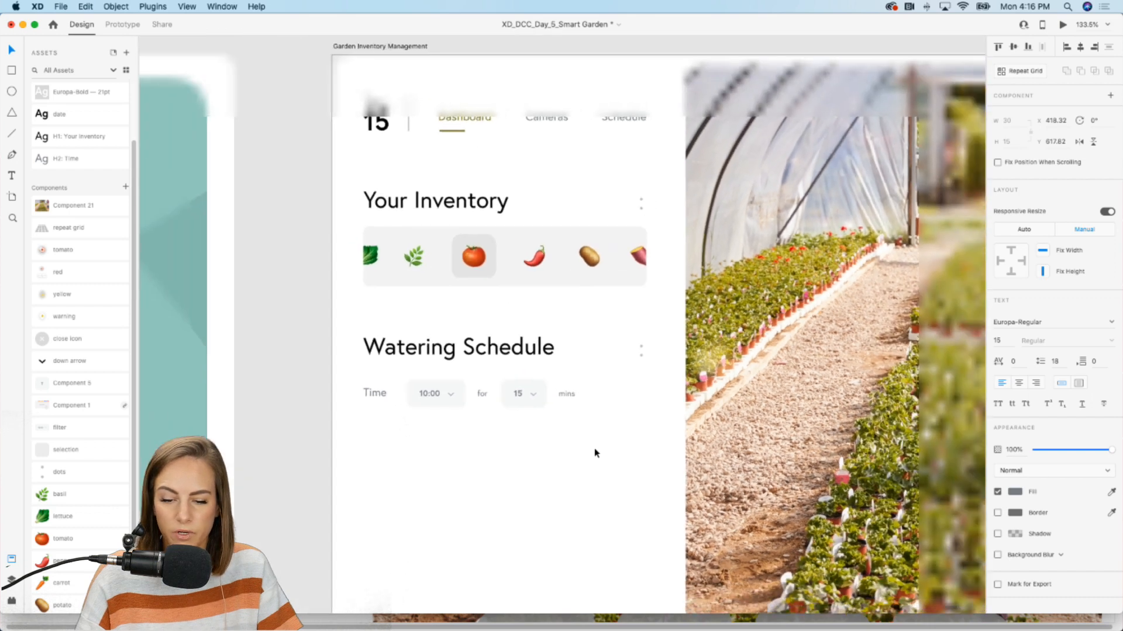
scroll(595, 452, "right", 3)
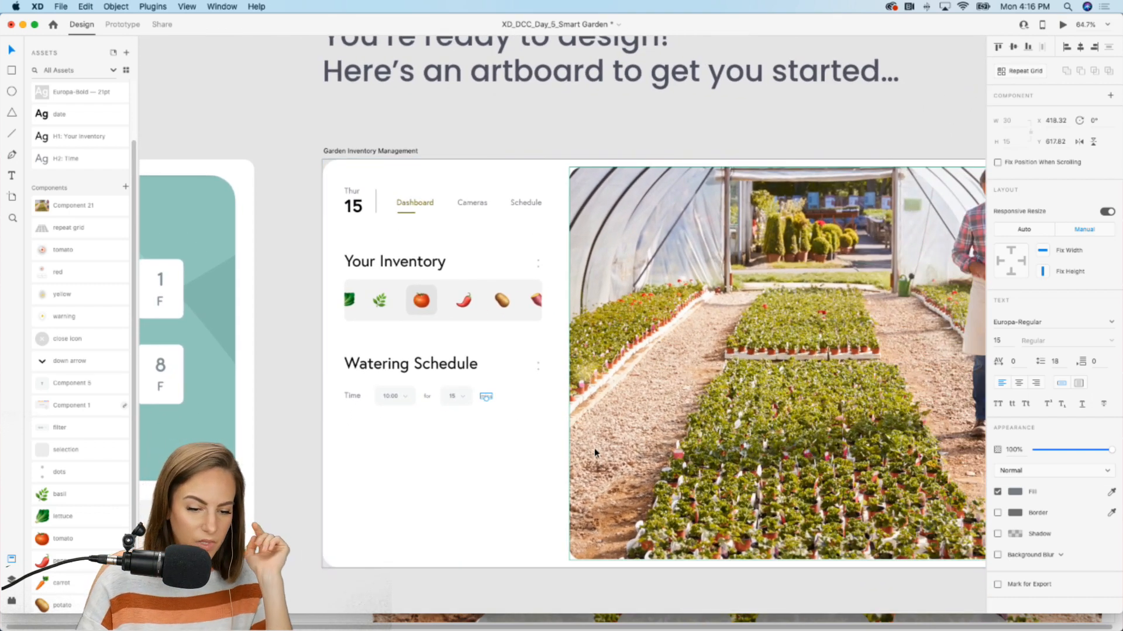
left_click(488, 125)
scroll(489, 125, "right", 4)
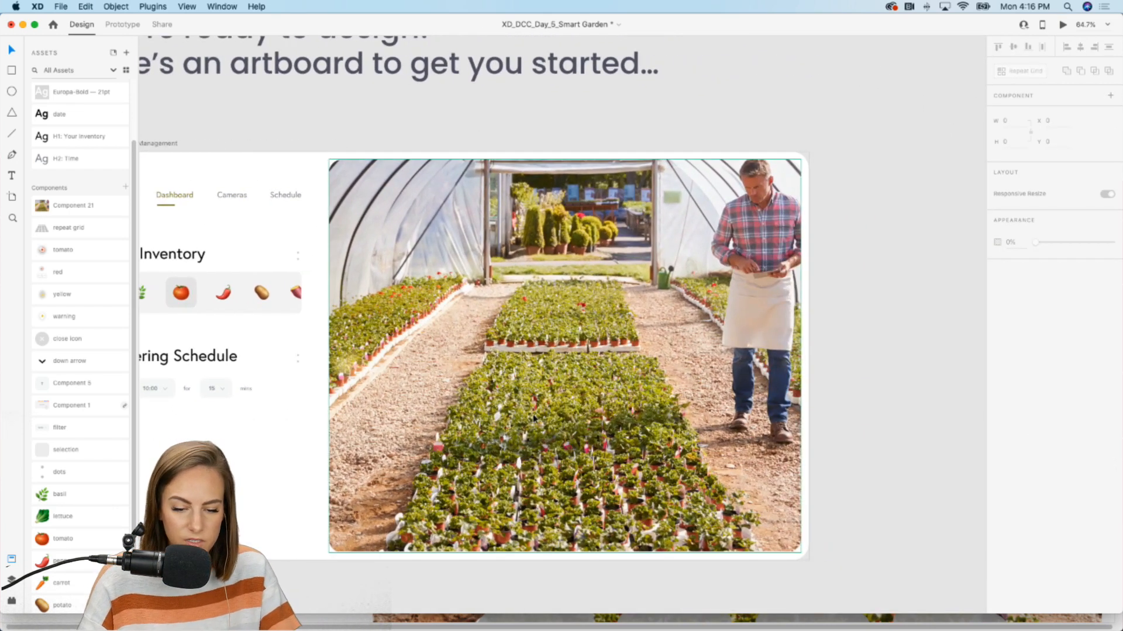
scroll(82, 407, "up", 1)
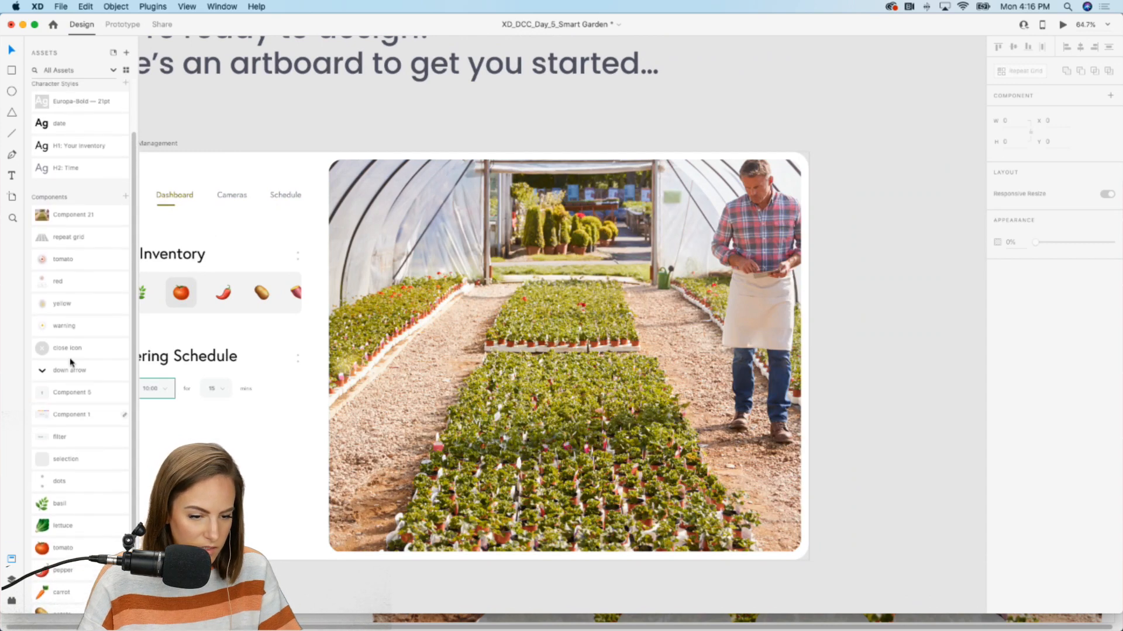
left_click_drag(59, 237, 919, 377)
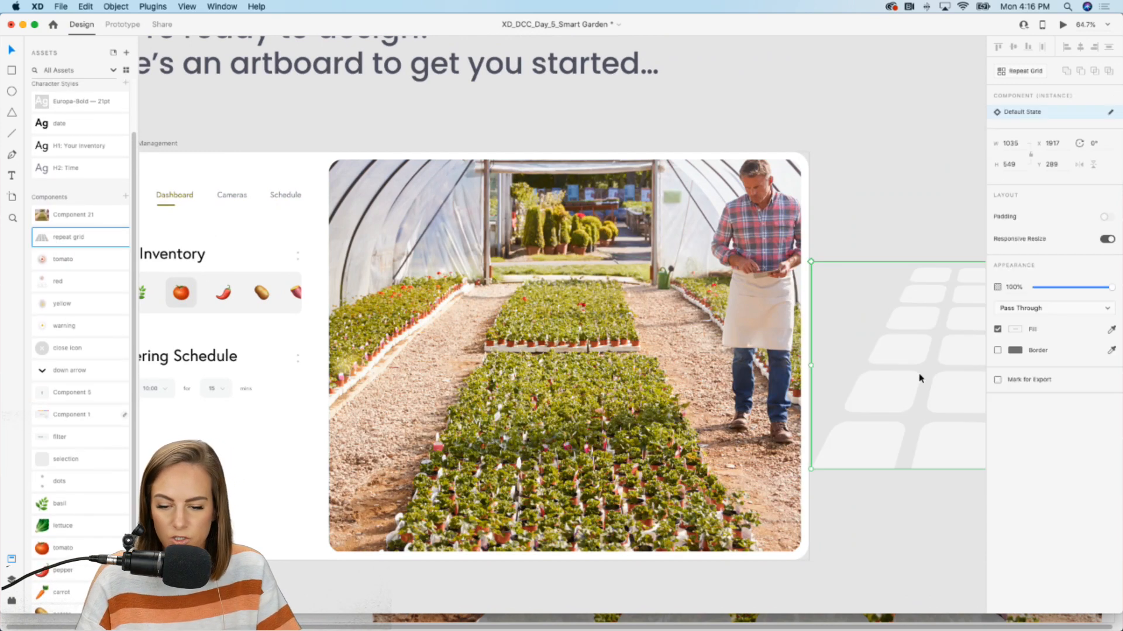
scroll(918, 373, "right", 5)
left_click_drag(785, 334, 358, 418)
scroll(358, 417, "left", 5)
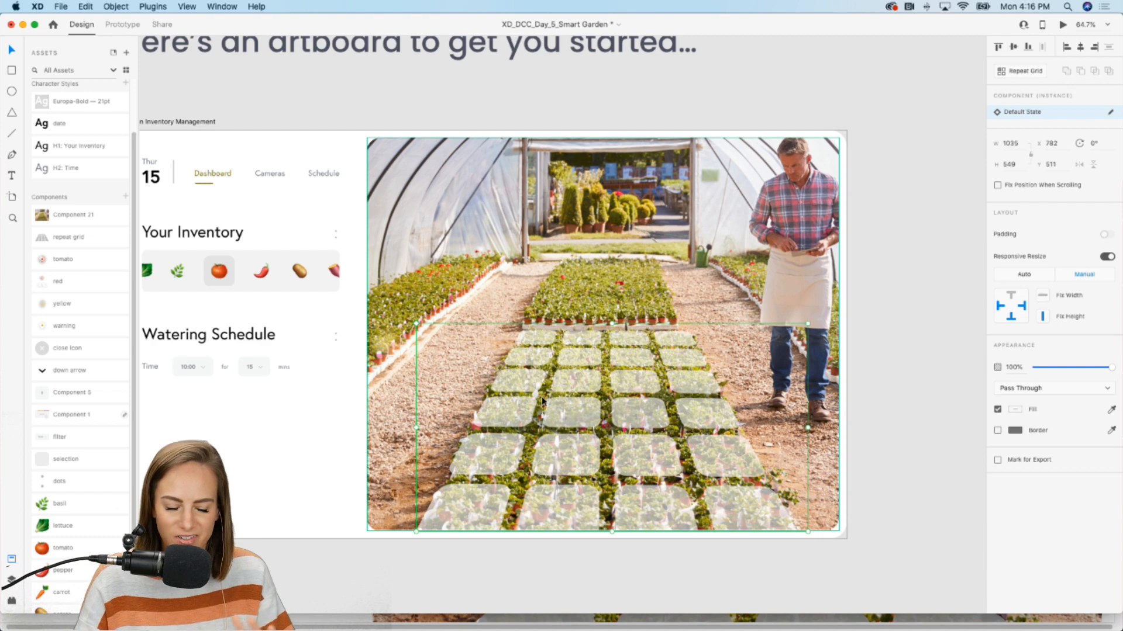
left_click(862, 500)
scroll(560, 470, "up", 3)
scroll(560, 470, "up", 3)
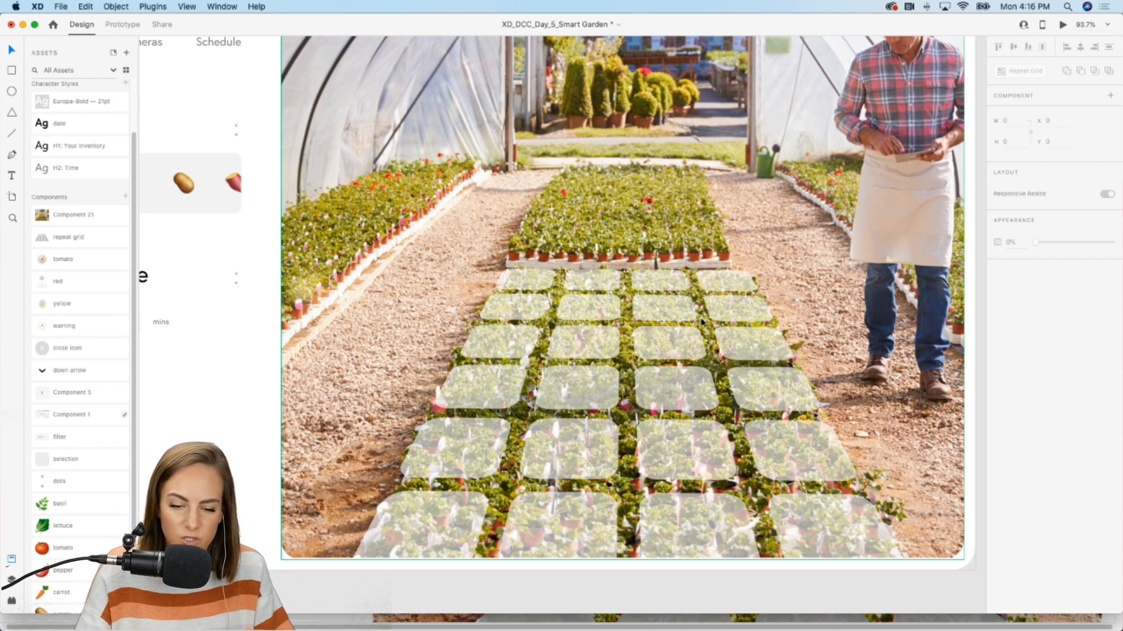
Step: Place the round tomato marker component on the photo just above the grid, over the rear planting bed
scroll(543, 334, "down", 5)
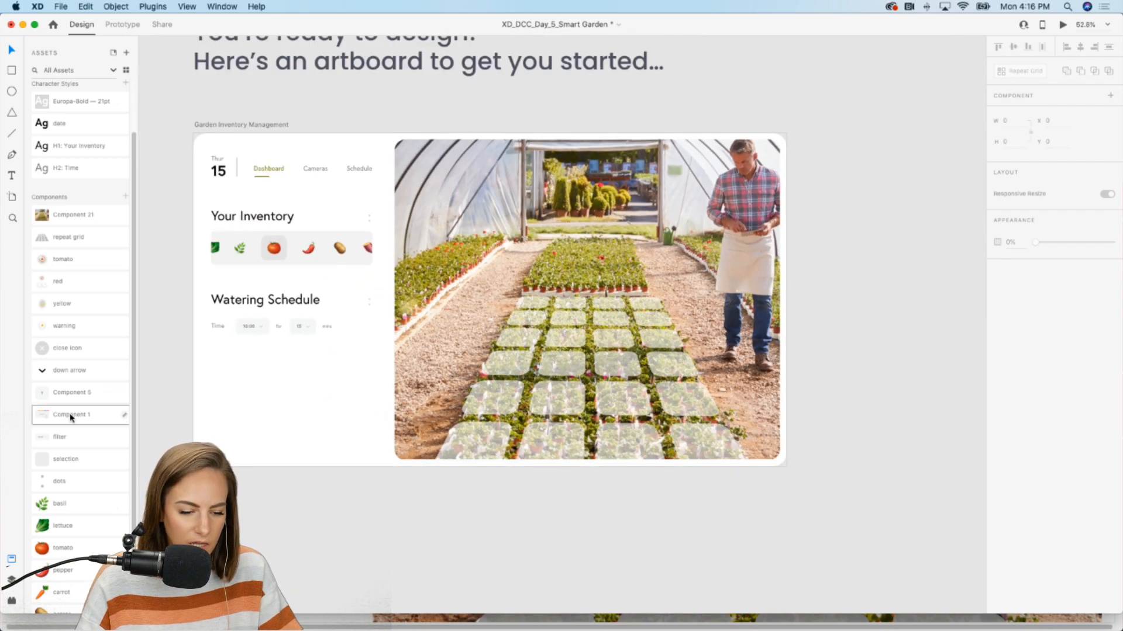
scroll(60, 418, "down", 2)
left_click_drag(61, 226, 629, 261)
scroll(633, 251, "up", 5)
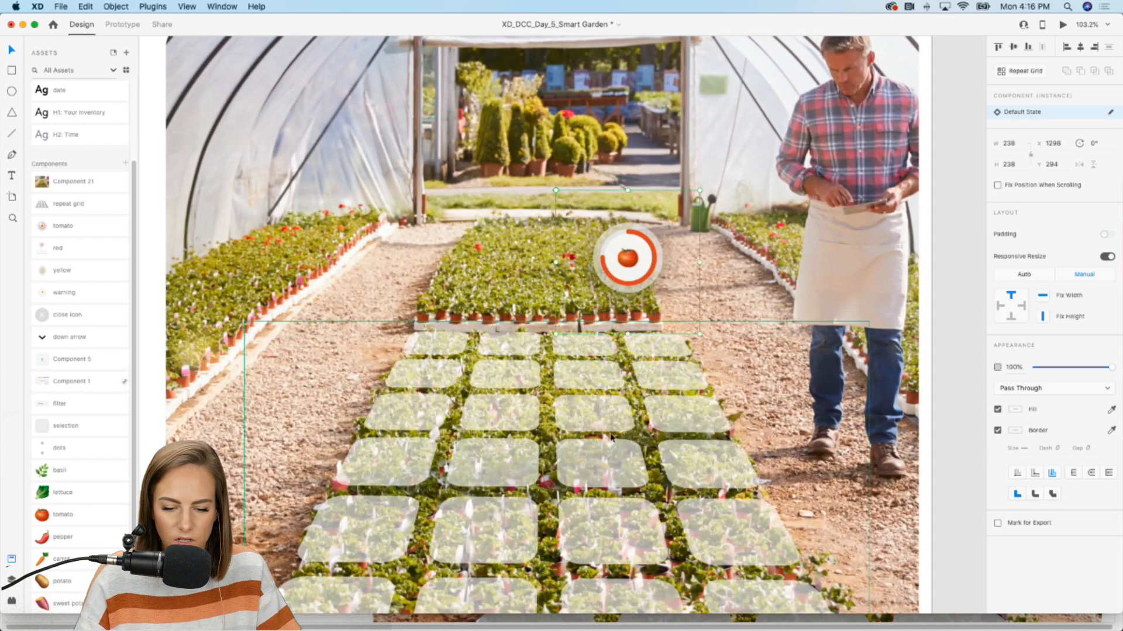
left_click(612, 436)
scroll(588, 351, "down", 3)
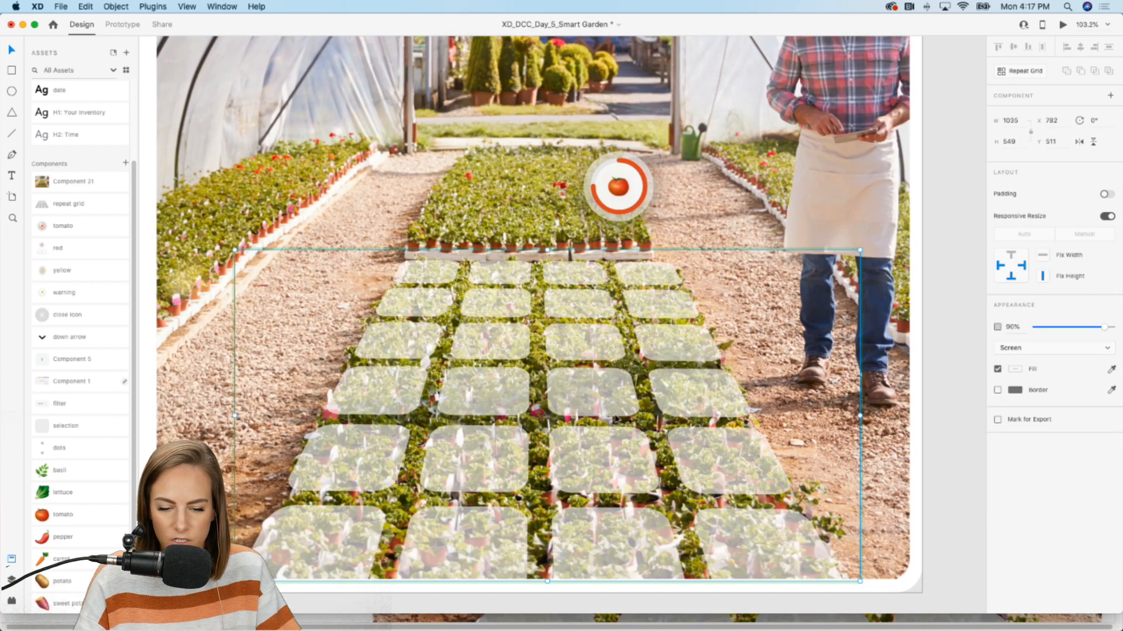
double_click(589, 344)
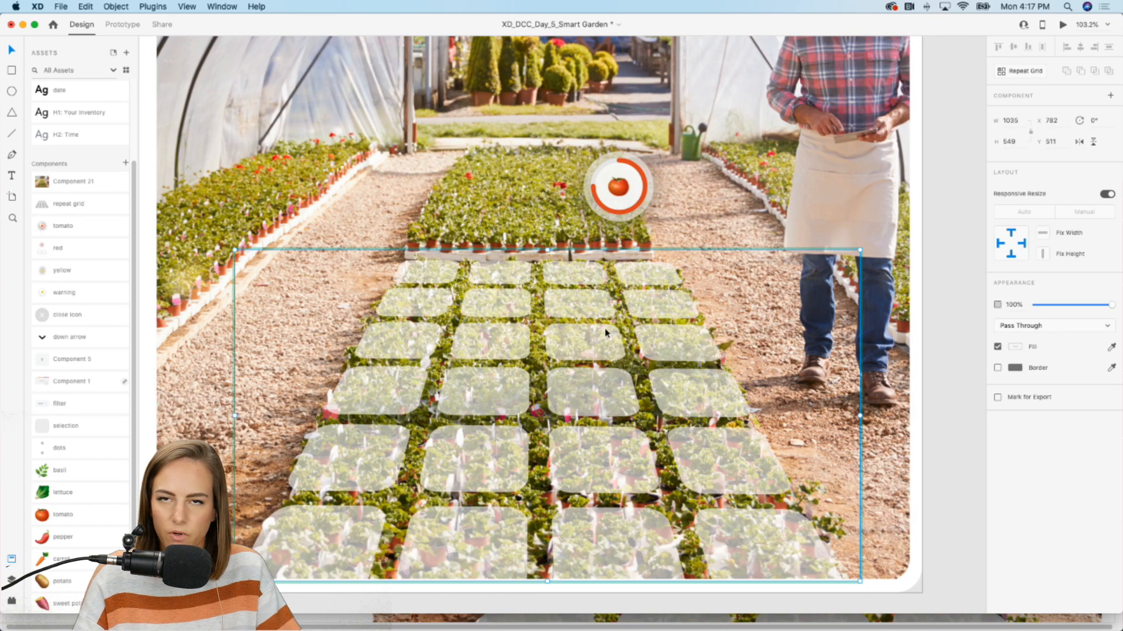
scroll(607, 421, "down", 3)
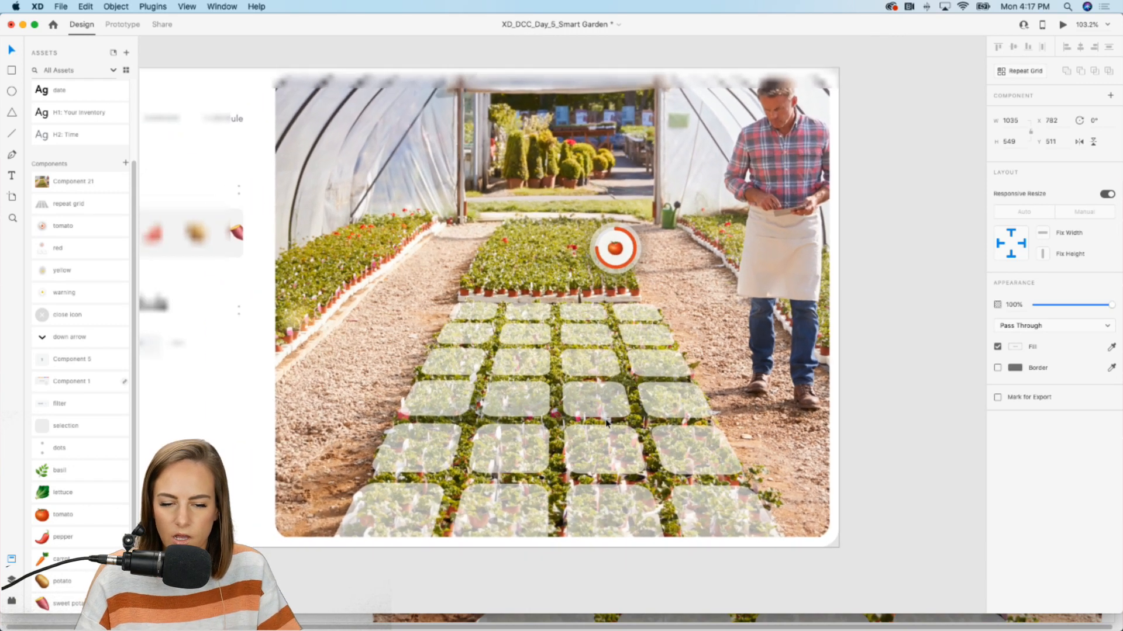
left_click(897, 411)
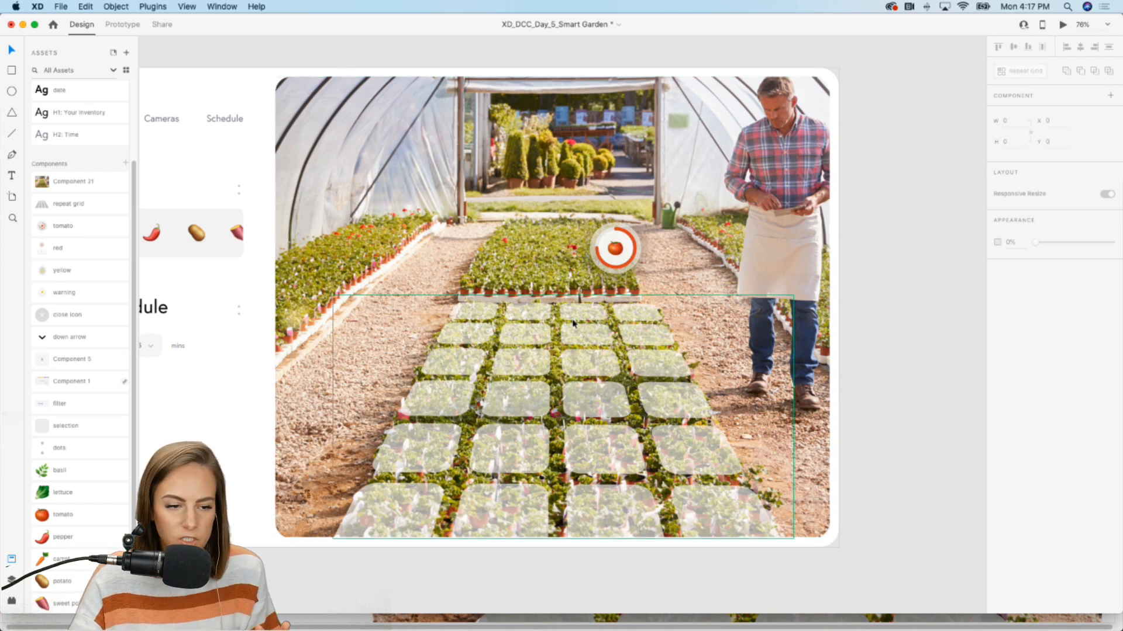
Step: Draw a square beside the artboard and repeat it into a four-column grid about 1112 by 1382 px with evenly tightened gaps
scroll(366, 236, "down", 3)
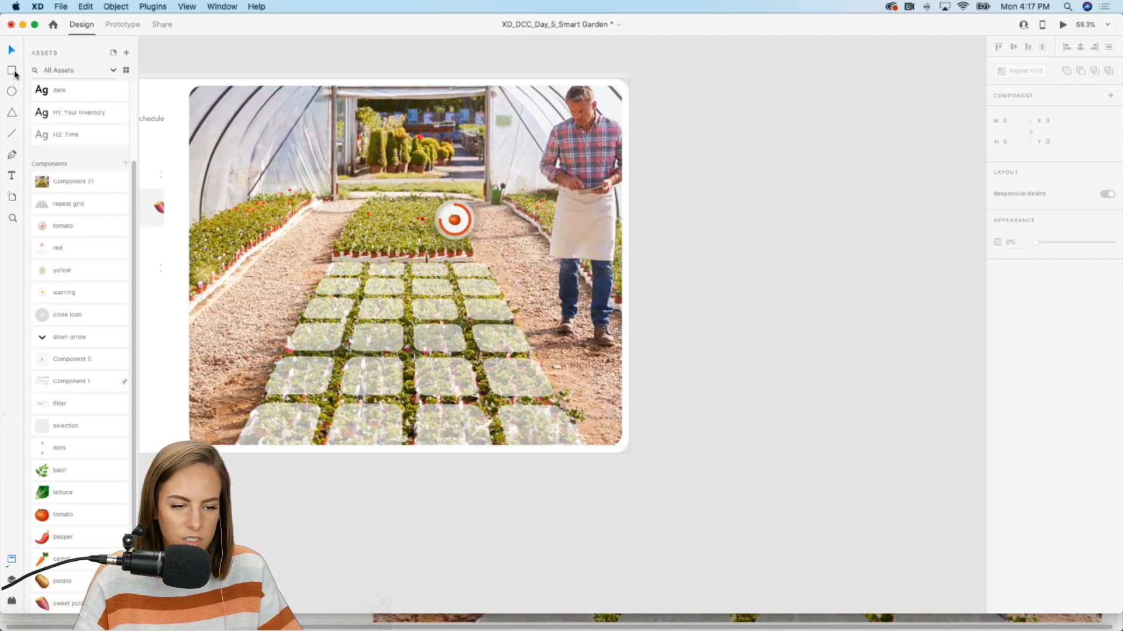
left_click_drag(667, 166, 742, 240)
left_click(1018, 72)
scroll(664, 219, "right", 3)
left_click_drag(665, 201, 919, 199)
left_click_drag(750, 191, 821, 202)
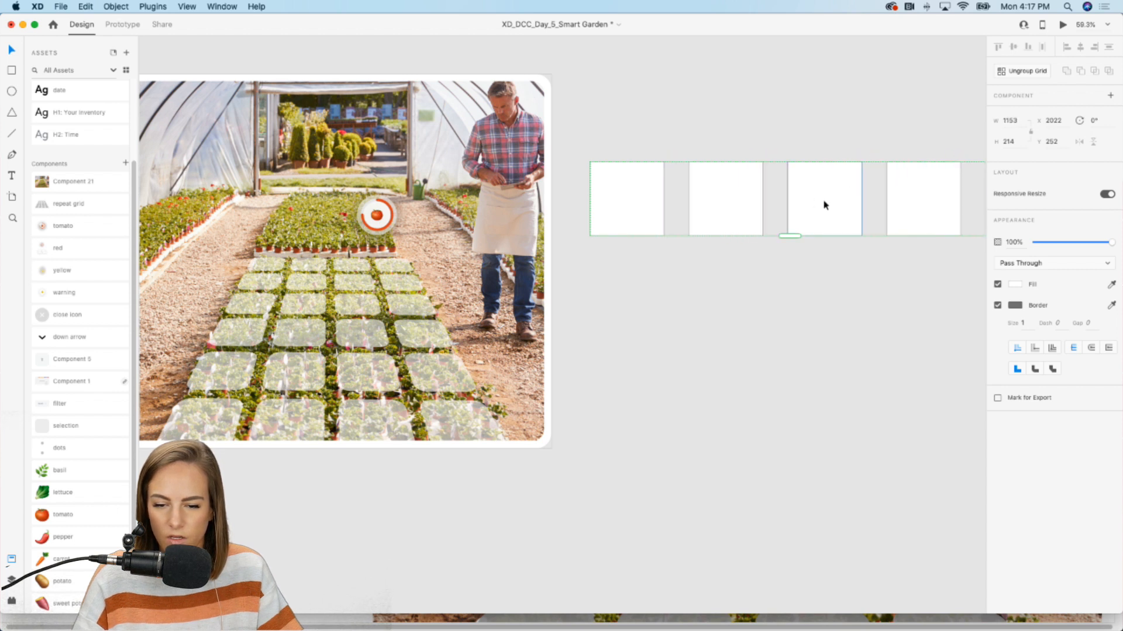
scroll(824, 205, "right", 3)
left_click_drag(907, 196, 895, 197)
left_click_drag(701, 237, 701, 561)
left_click_drag(642, 235, 642, 254)
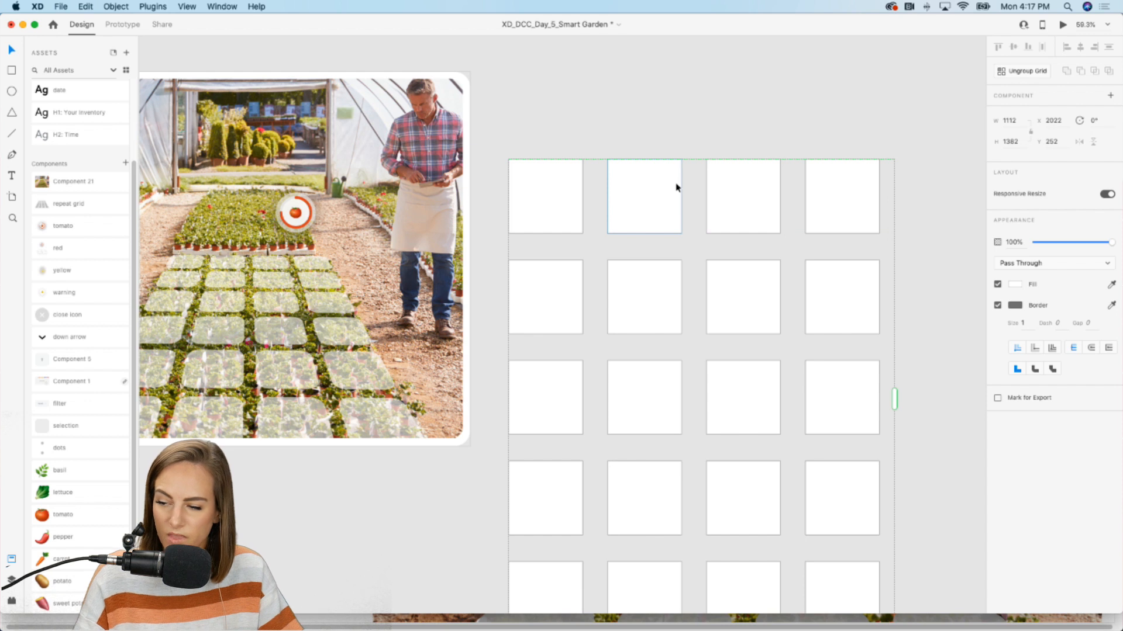
Step: Round the corners of the squares in the repeat grid beside the artboard and remove their border
double_click(554, 201)
left_click_drag(576, 171, 571, 175)
left_click(997, 348)
key("Escape")
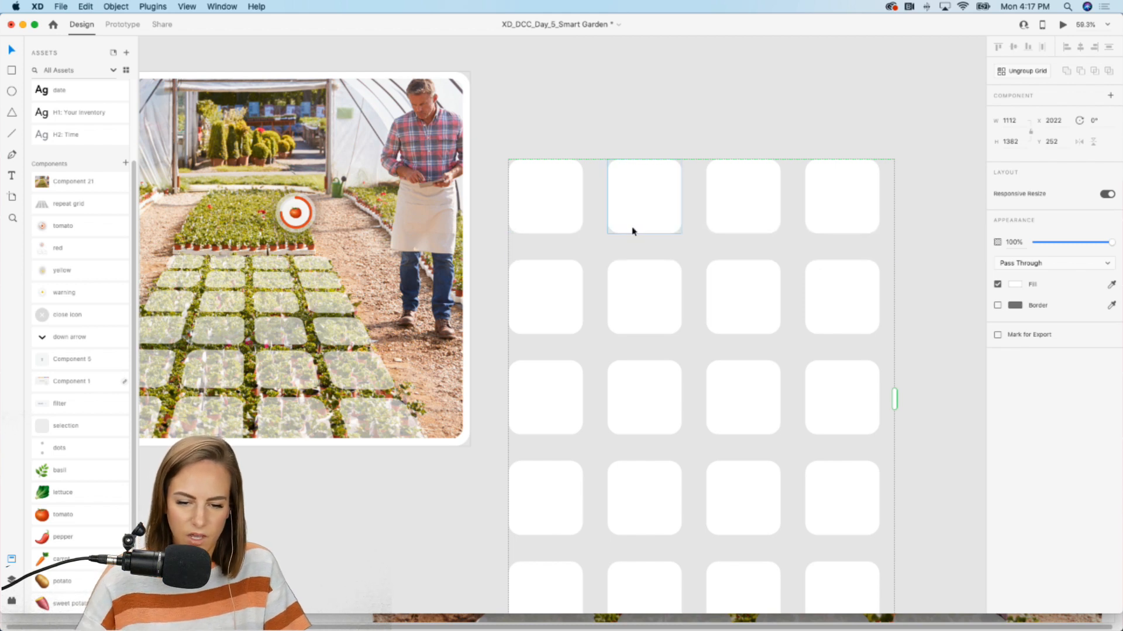
Step: Delete the practice grid of squares beside the artboard
key("Delete")
scroll(633, 223, "left", 10)
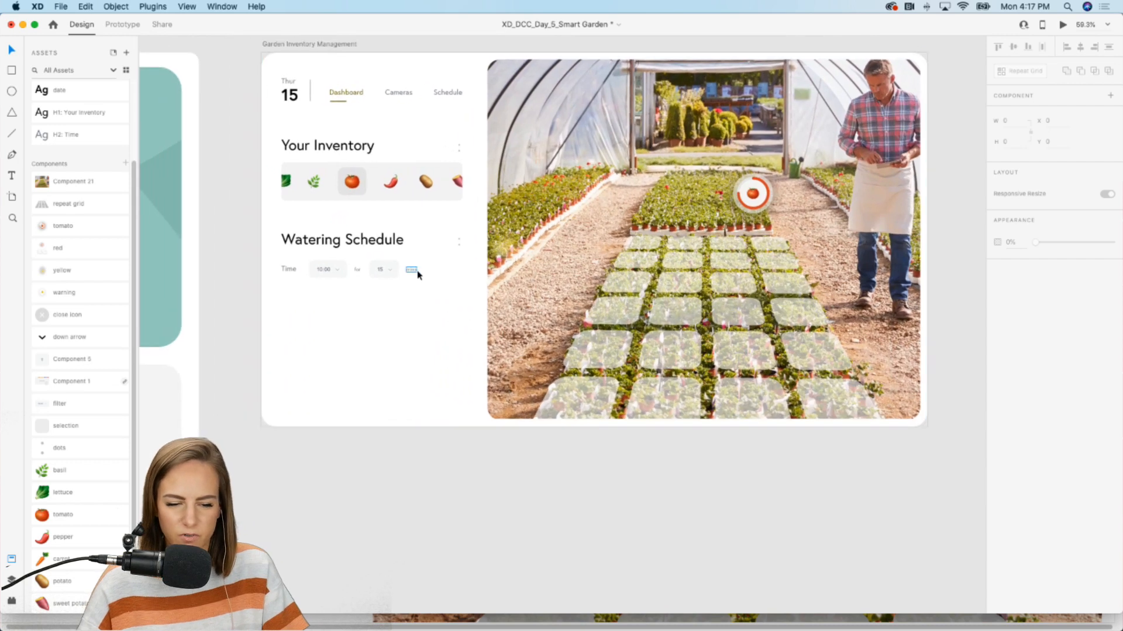
Step: Copy the two right-hand cells in the overlay grid's third row and paste them in place on the artboard
scroll(416, 270, "up", 5)
scroll(708, 272, "right", 5)
scroll(709, 274, "right", 4)
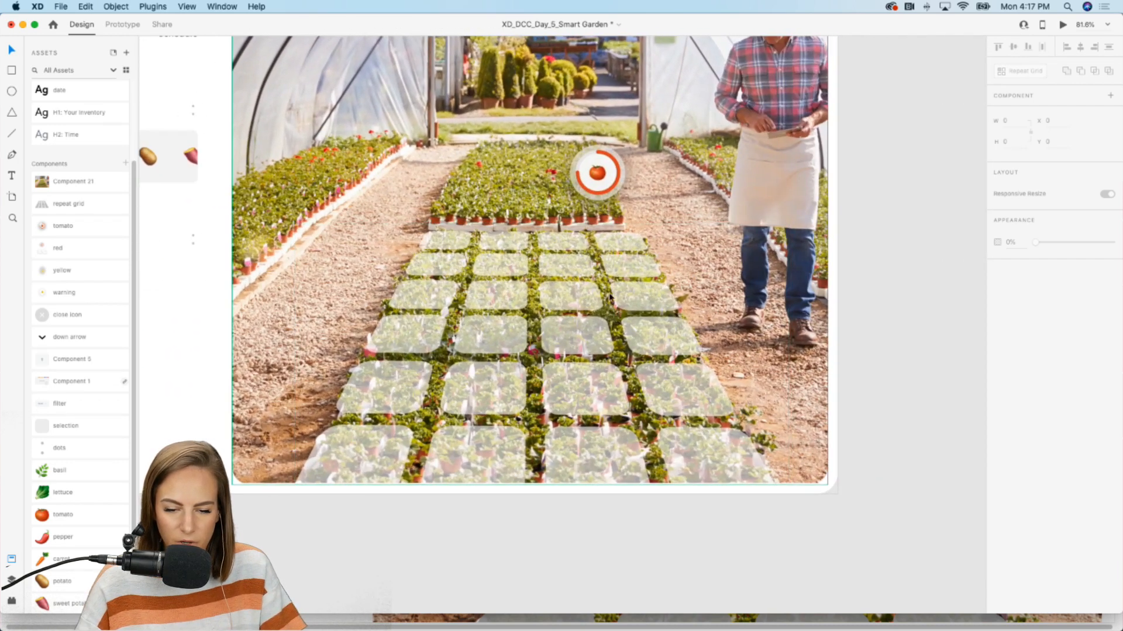
left_click(586, 295)
double_click(563, 299)
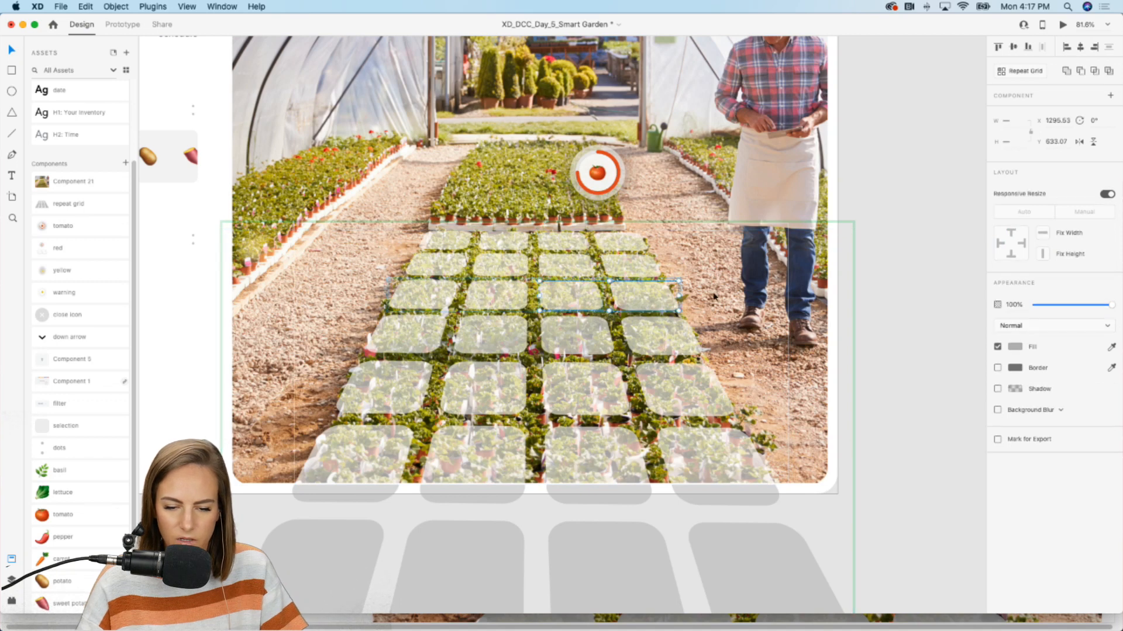
left_click(915, 272)
left_click(621, 271)
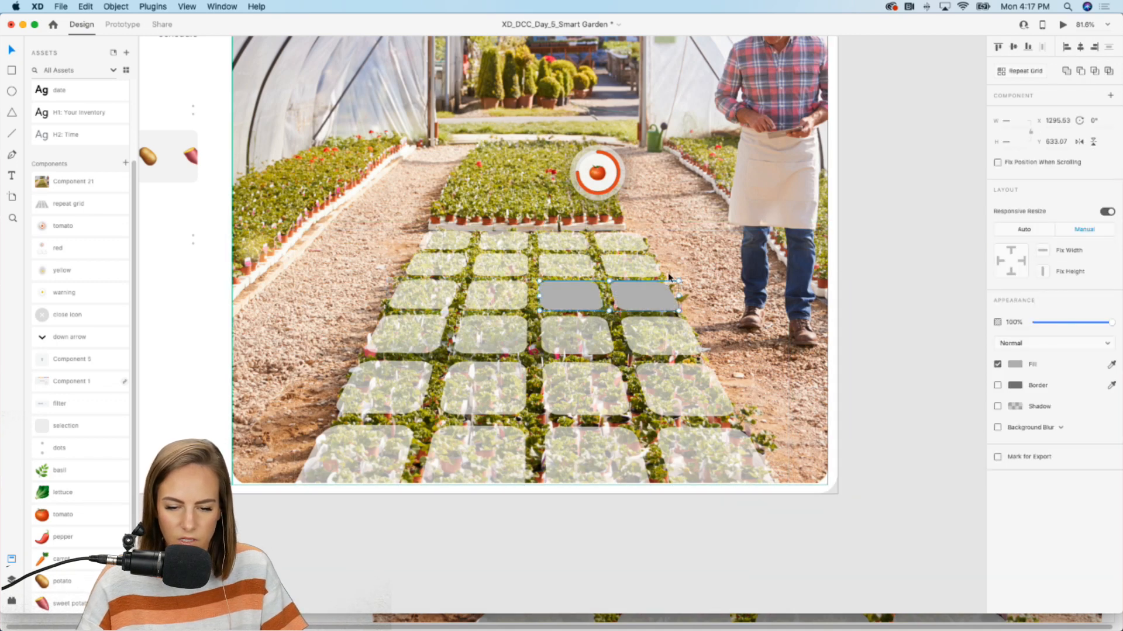
Step: Copy the two right-hand cells in the overlay grid's second row and paste them in place on the artboard
double_click(611, 268)
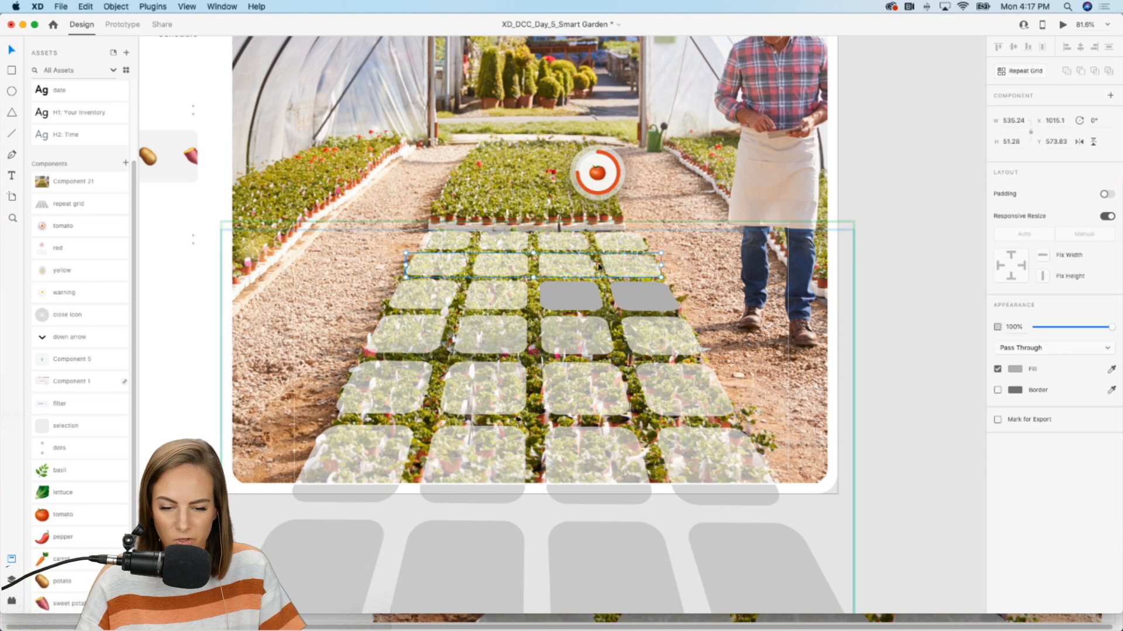
double_click(571, 267)
left_click(628, 268, "shift")
key("super+c")
left_click(893, 223)
key("super+v")
Step: Group the four pasted cells and set their fill to white
scroll(598, 287, "up", 5)
left_click(569, 289, "shift")
left_click(638, 293, "shift")
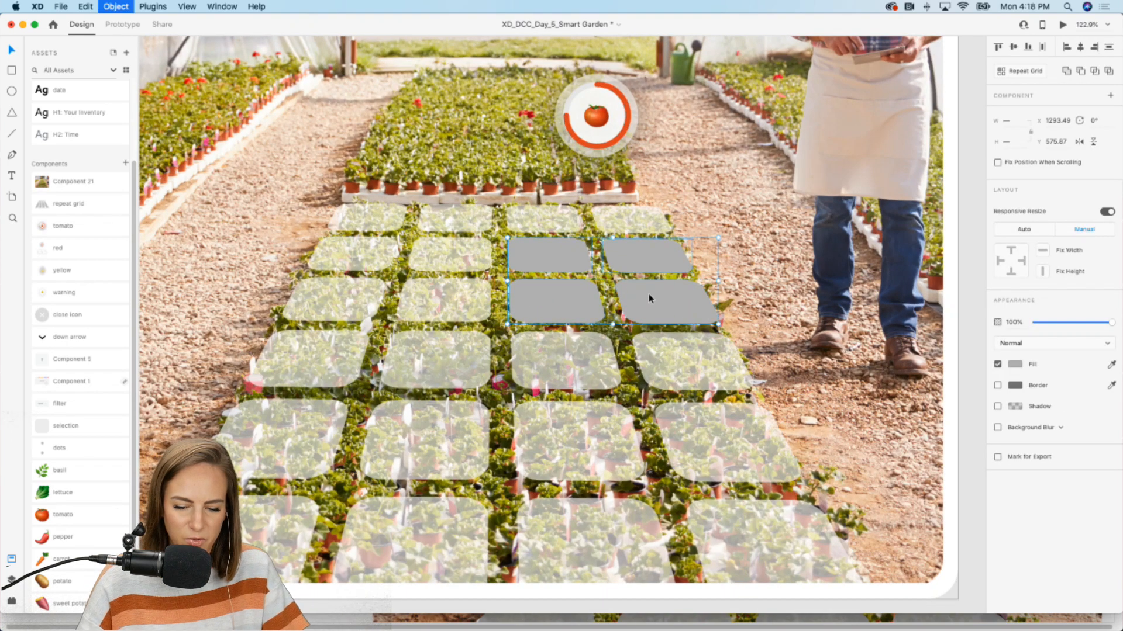
left_click(954, 318)
Step: Draw a vertical line about 190 px tall from the tomato marker down to the white cells, with a thicker white border
left_click(12, 133)
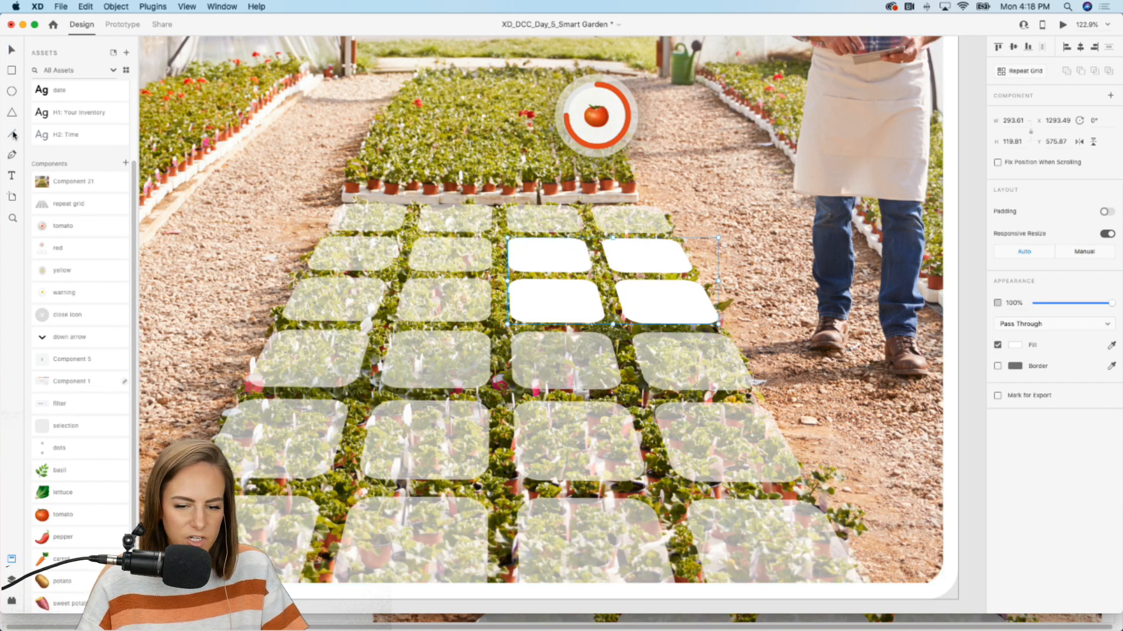
left_click_drag(596, 134, 596, 225)
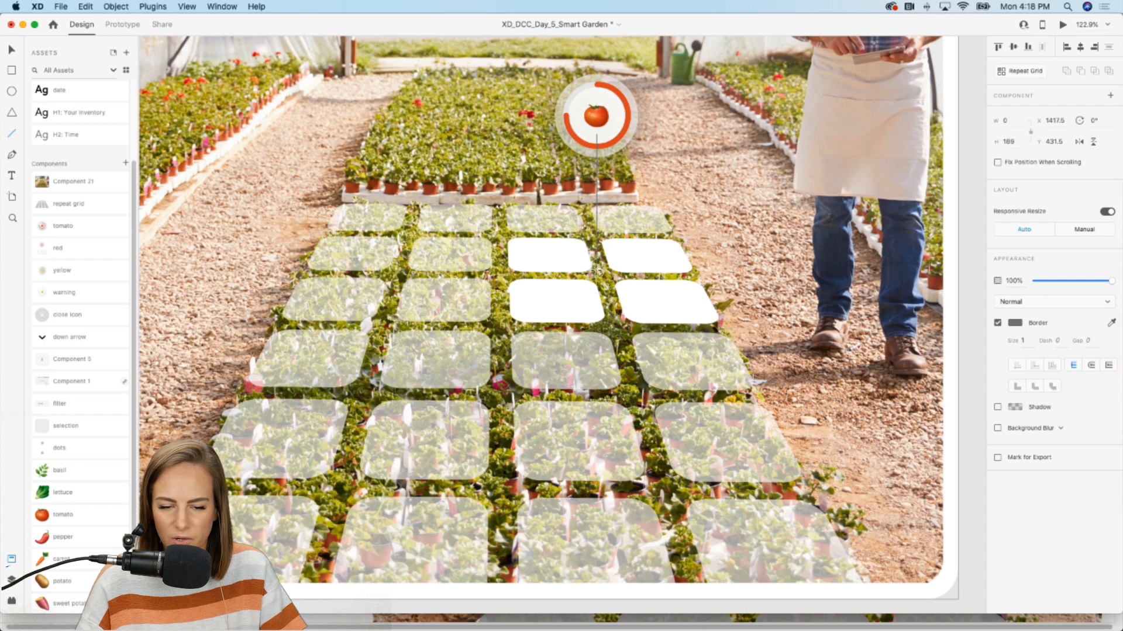
left_click(1016, 323)
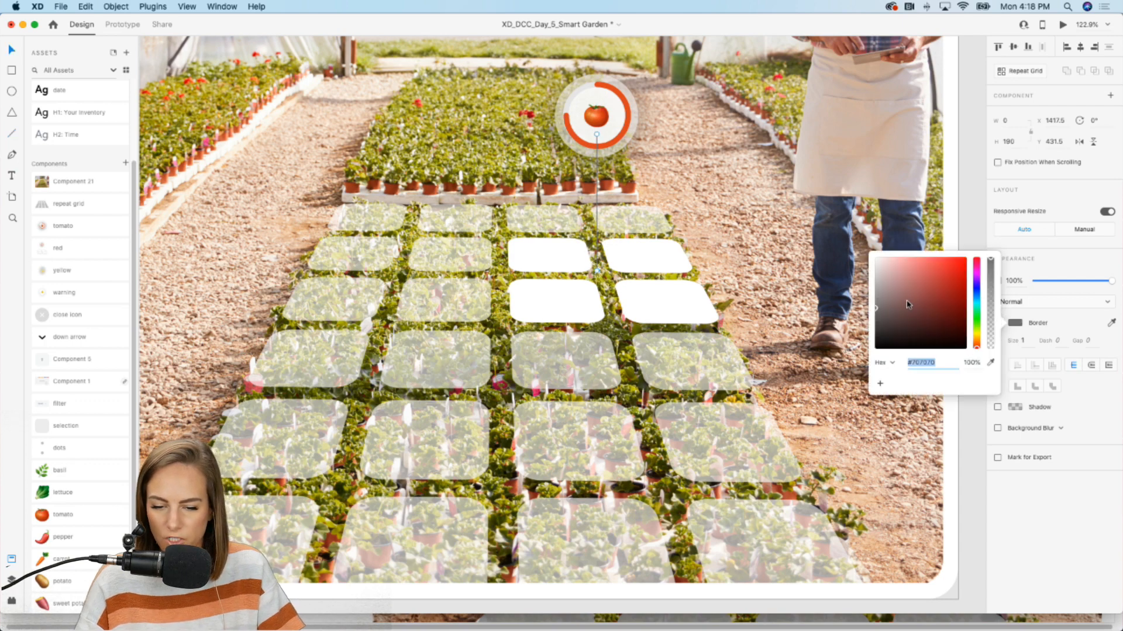
left_click_drag(1027, 341, 953, 336)
key("Up")
key("Up")
key("Up")
key("Up")
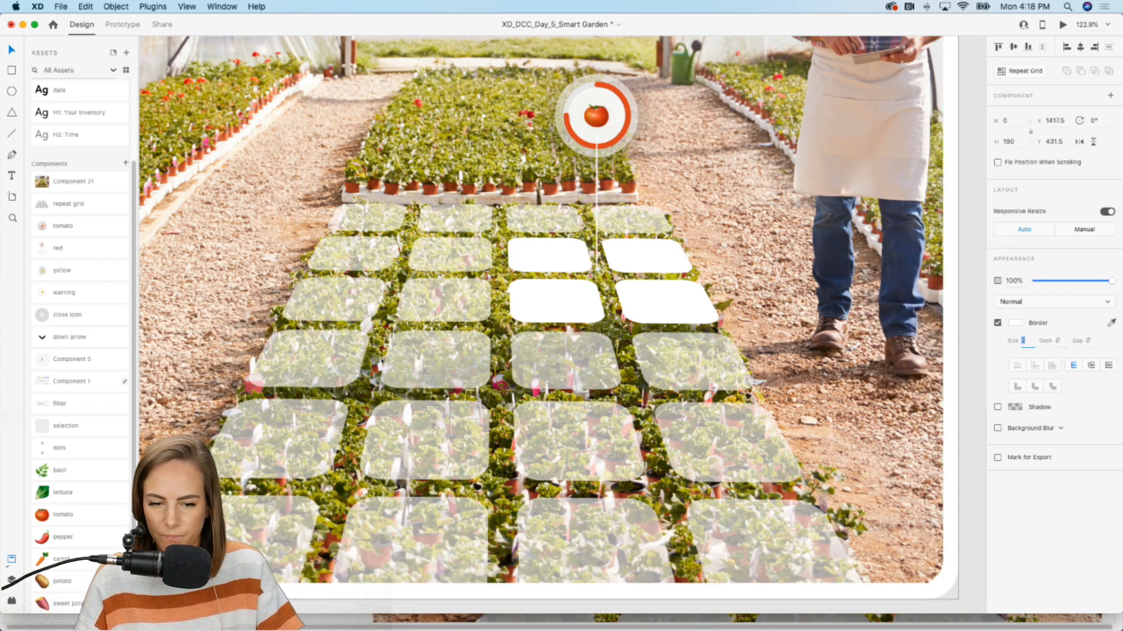
Step: Bring the tomato marker forward in the stacking order, in front of the white connecting line
left_click(585, 113)
key("super+]")
key("super+]")
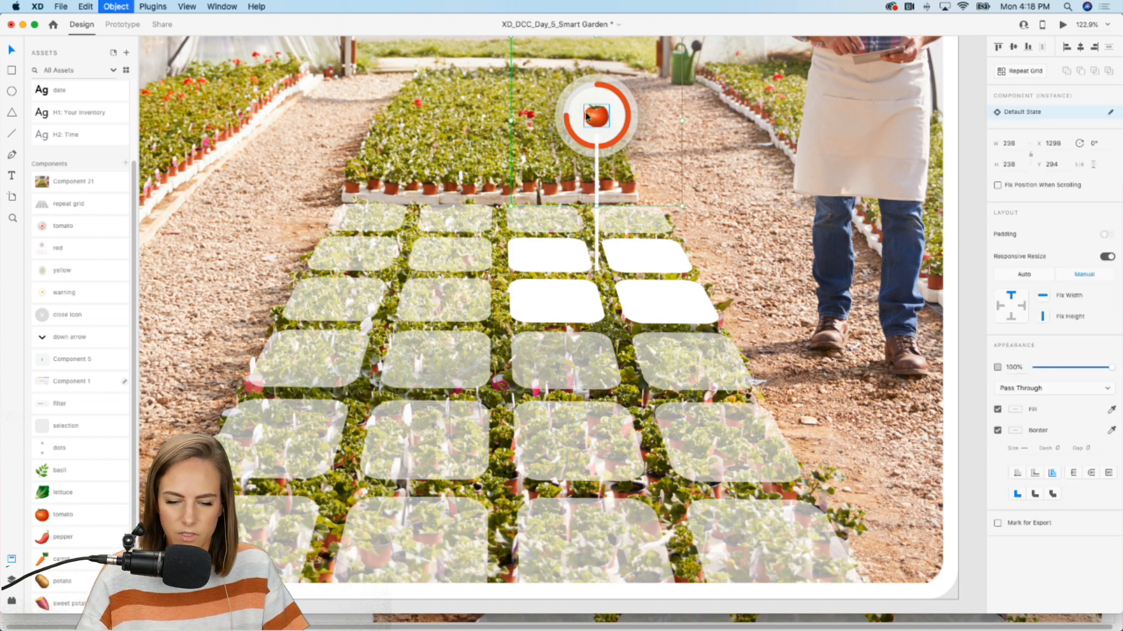
Step: Group the tomato marker, the connecting line and the four white cells
left_click(598, 227, "shift")
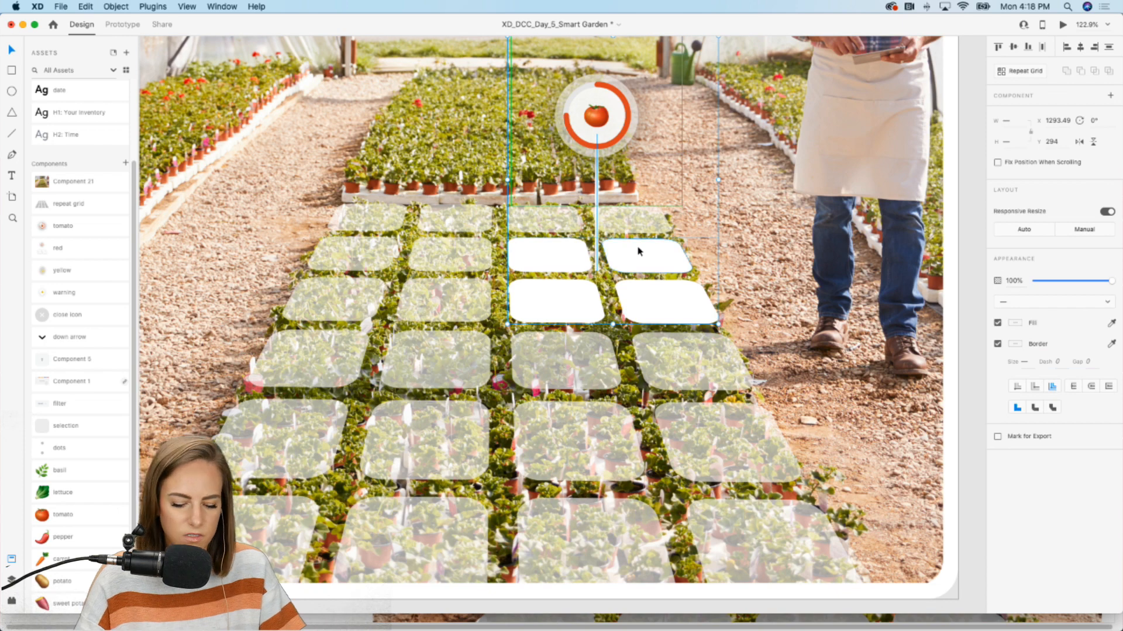
key("super+g")
scroll(638, 252, "down", 5)
scroll(638, 252, "down", 1)
left_click(859, 251)
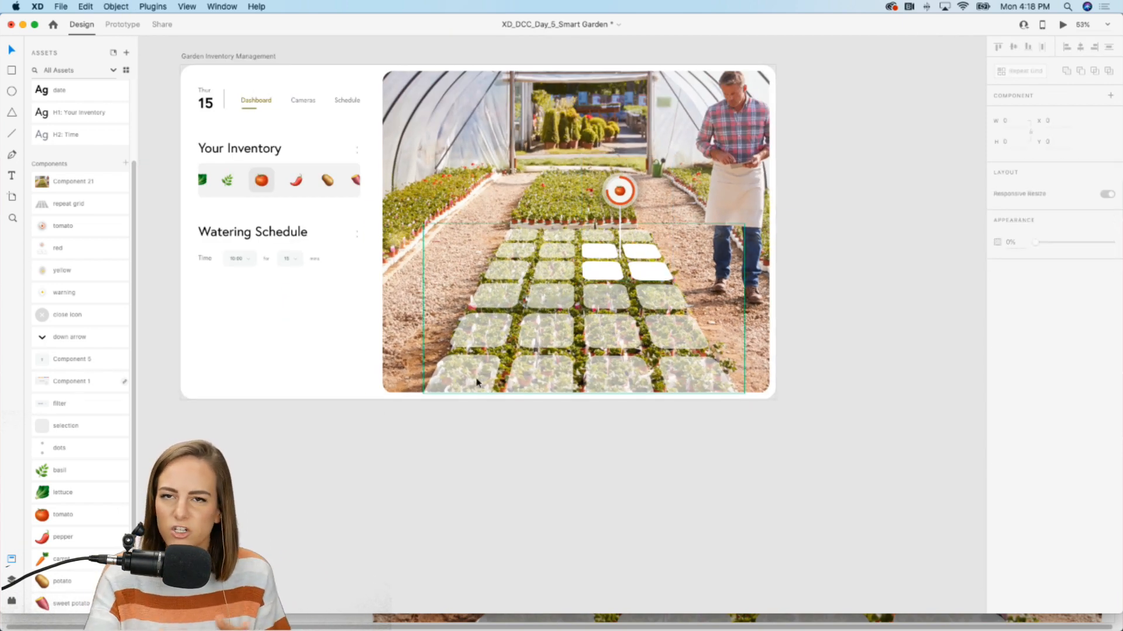
Step: Duplicate the Time label below itself at Y 686 and change its text to "Days"
scroll(599, 305, "up", 5)
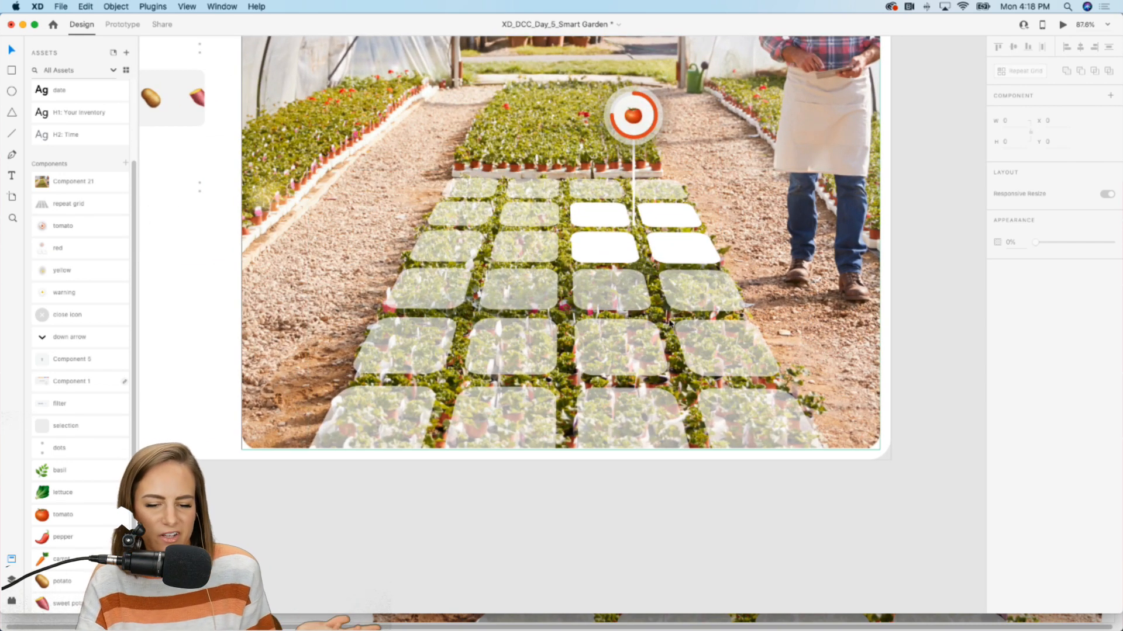
scroll(666, 322, "left", 5)
scroll(674, 324, "left", 2)
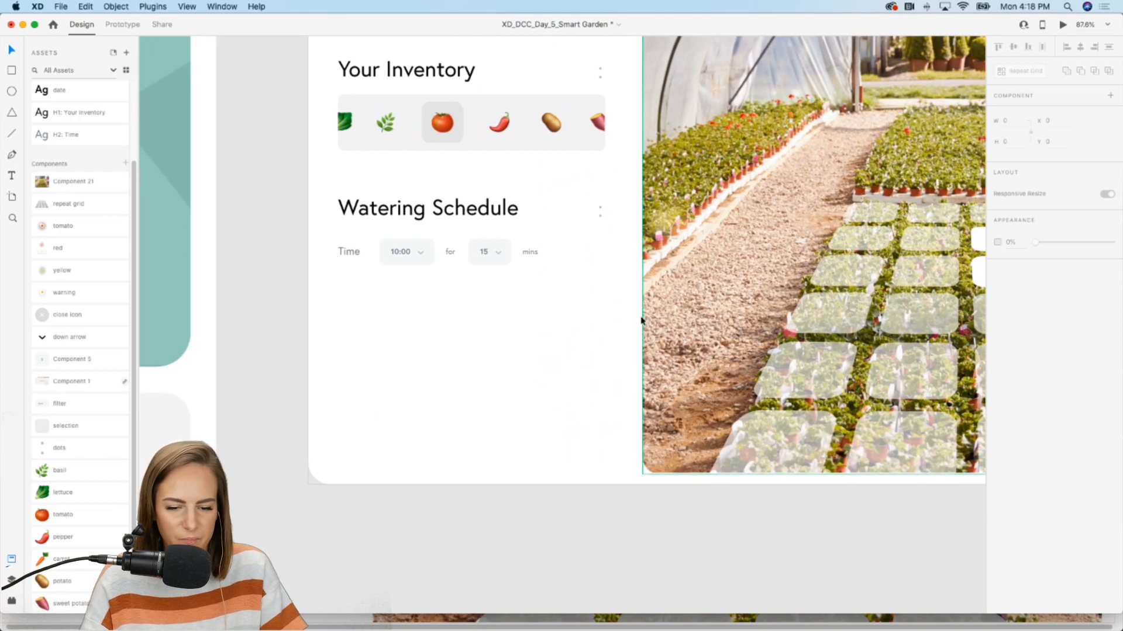
scroll(517, 291, "up", 5)
left_click(271, 235)
key("super+d")
left_click_drag(268, 237, 269, 292)
double_click(269, 289)
type("Day")
key("Escape")
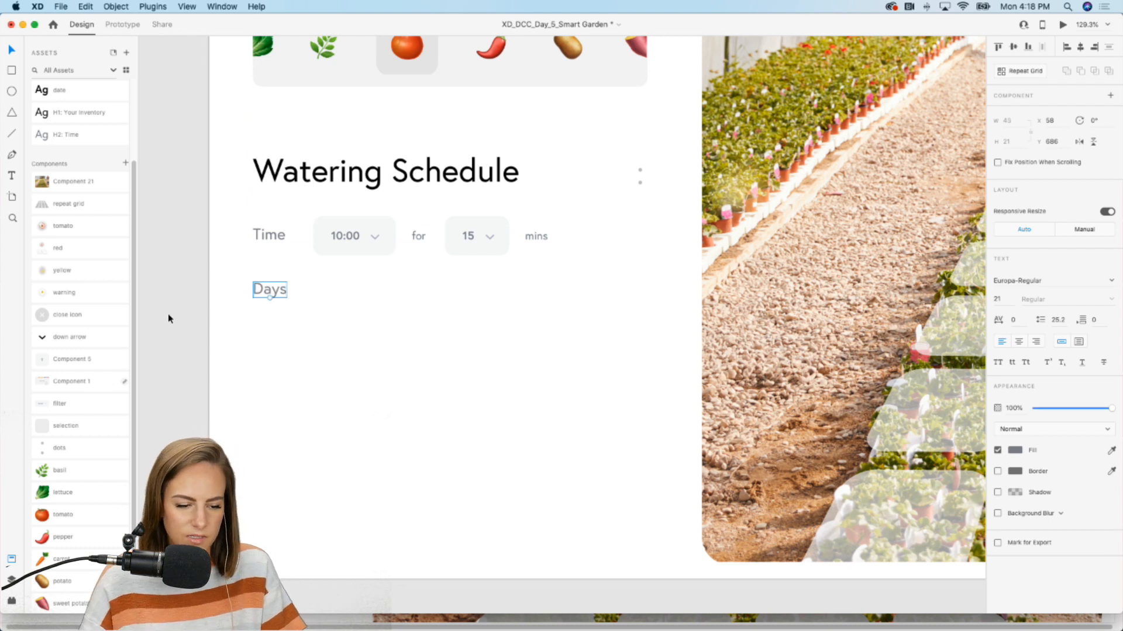
Step: Copy the 10:00 text down beside the Days label and change it to "M"
left_click(167, 313)
double_click(345, 237)
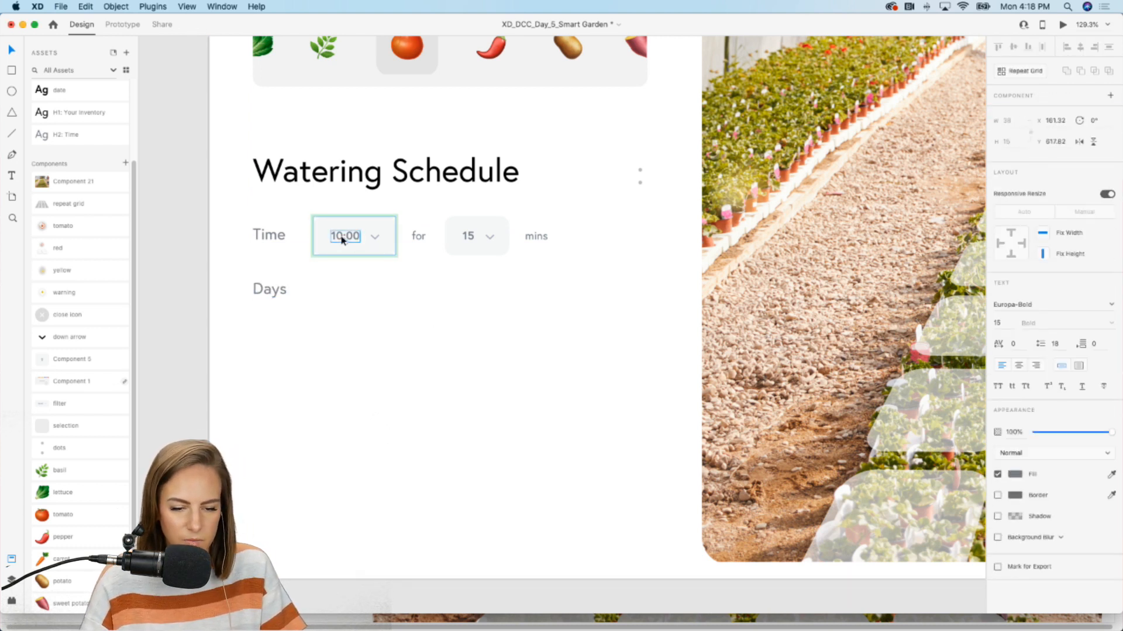
left_click_drag(347, 240, 345, 289)
double_click(345, 289)
type("M")
key("Escape")
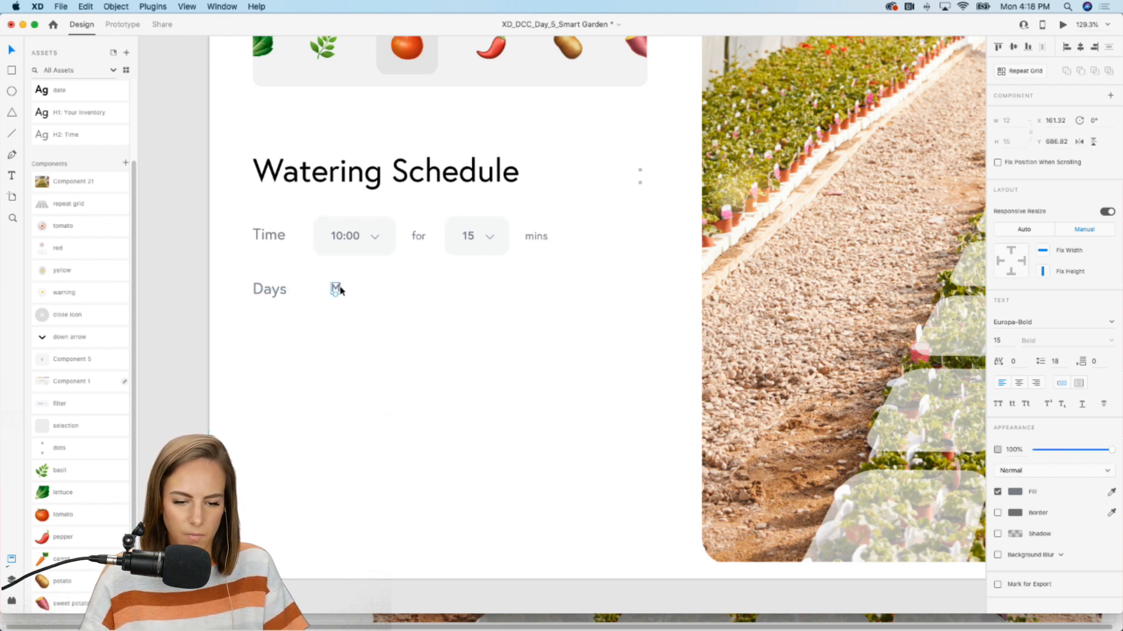
Step: Duplicate the "M" letter along the Days row and change the three copies to "T", "W" and "R"
left_click_drag(336, 289, 548, 288)
double_click(391, 289)
type("T")
key("Escape")
key("super+d")
double_click(433, 289)
type("W")
key("Escape")
key("super+d")
double_click(474, 289)
type("R")
key("Escape")
Step: Complete the Days row by duplicating the last letter for "F", "S" and "S"
key("super+d")
double_click(497, 287)
key("Escape")
key("super+d")
double_click(548, 287)
key("Escape")
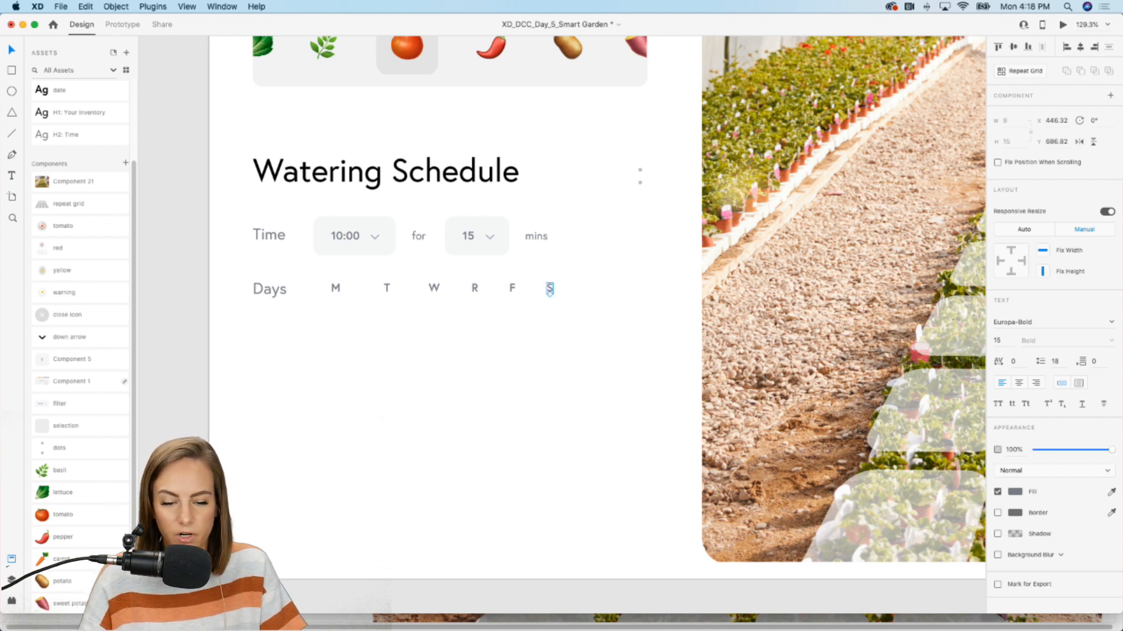
key("super+d")
left_click_drag(557, 289, 585, 290)
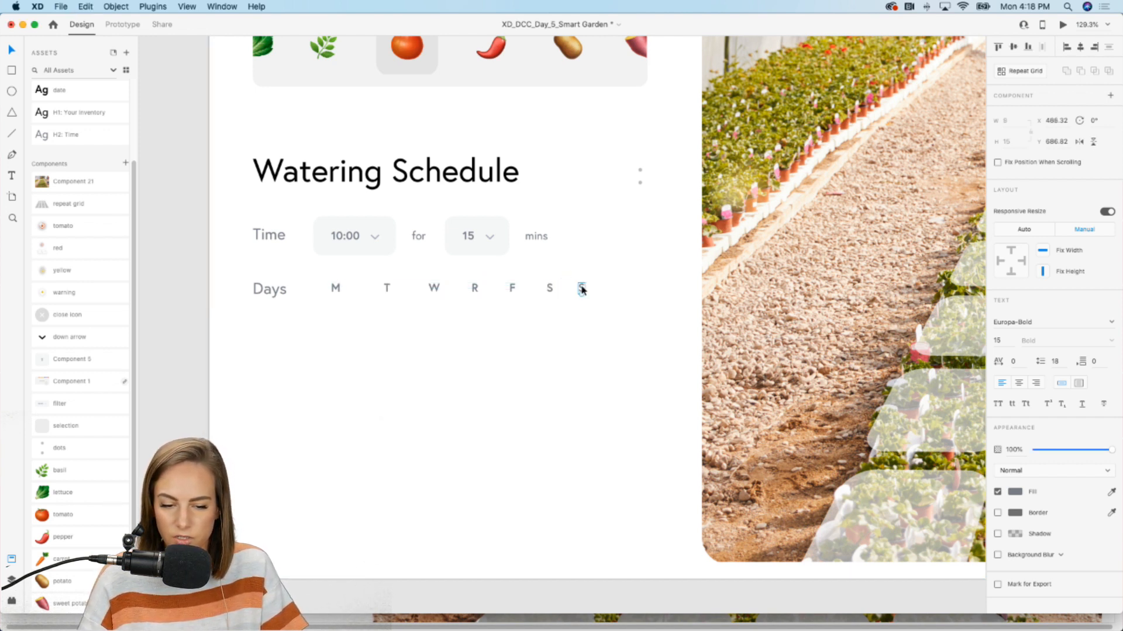
Step: Distribute the seven day letters evenly along the Days row
scroll(581, 376, "down", 3)
left_click_drag(620, 562, 319, 222)
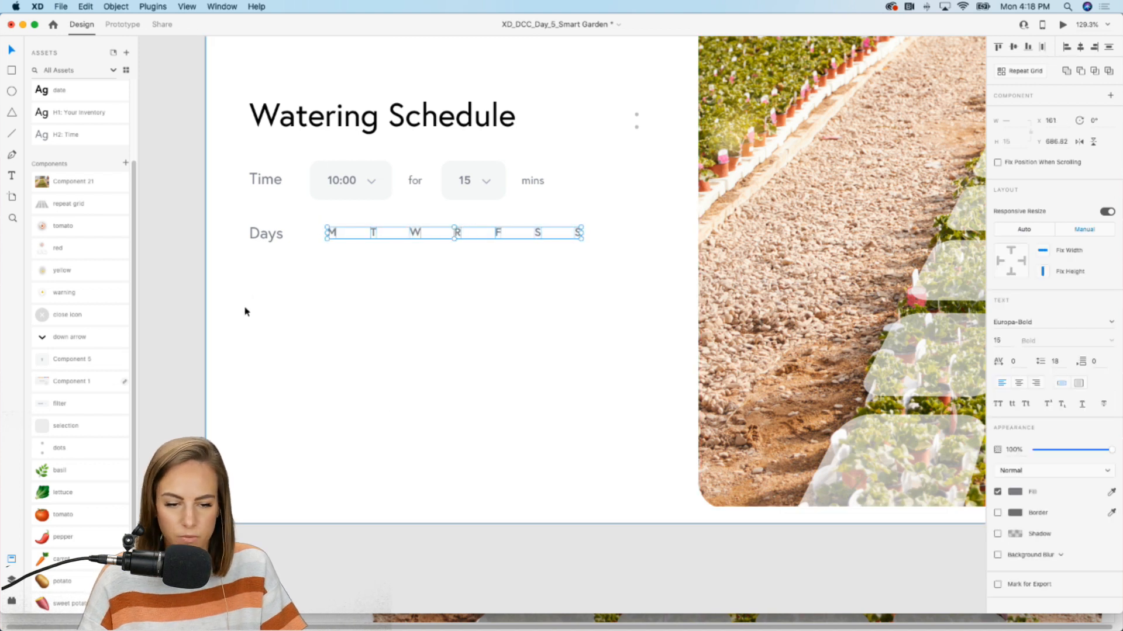
left_click(301, 275)
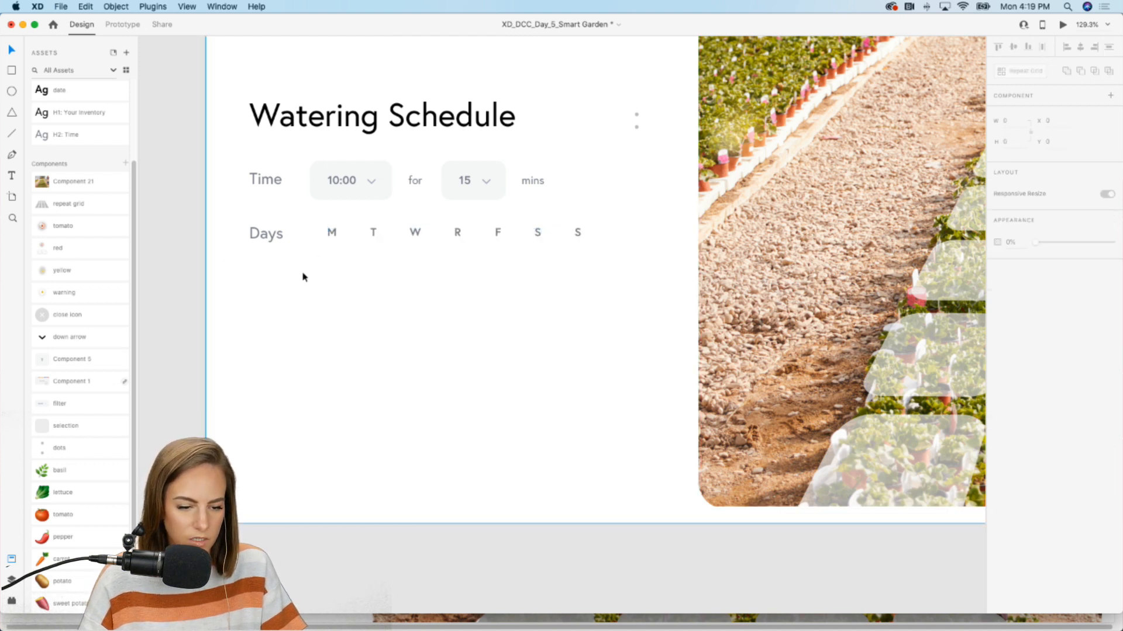
Step: Place copies of the rounded light-grey field background behind the T and F day letters, sent behind the text
left_click(369, 168)
left_click_drag(357, 183, 507, 235)
key("super+shift+bracketleft")
key("super+d")
key("super+shift+bracketleft")
Step: Group the whole Watering Schedule section, including the Time and Days rows, and move it down to Y 580
mouse_move(637, 567)
left_mouse_down()
mouse_move(306, 283)
mouse_move(268, 230)
mouse_move(273, 247)
left_mouse_up()
mouse_move(176, 336)
left_mouse_down()
mouse_move(637, 125)
mouse_move(668, 75)
left_mouse_up()
scroll(668, 75, "down", 5)
scroll(668, 75, "down", 5)
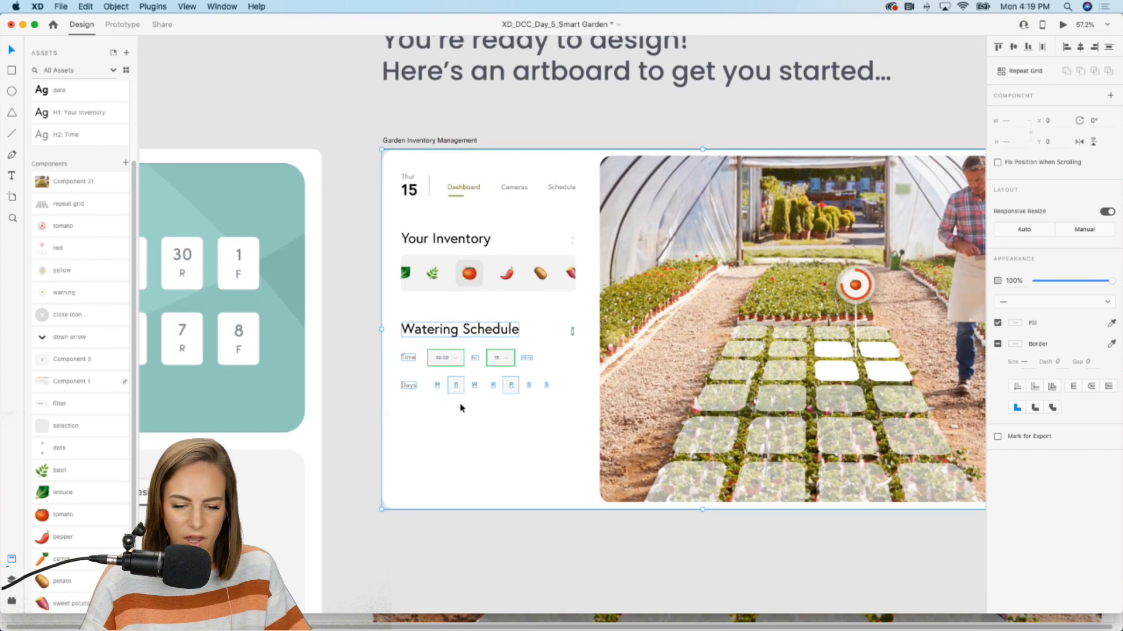
key("super+g")
left_click_drag(501, 329, 503, 358)
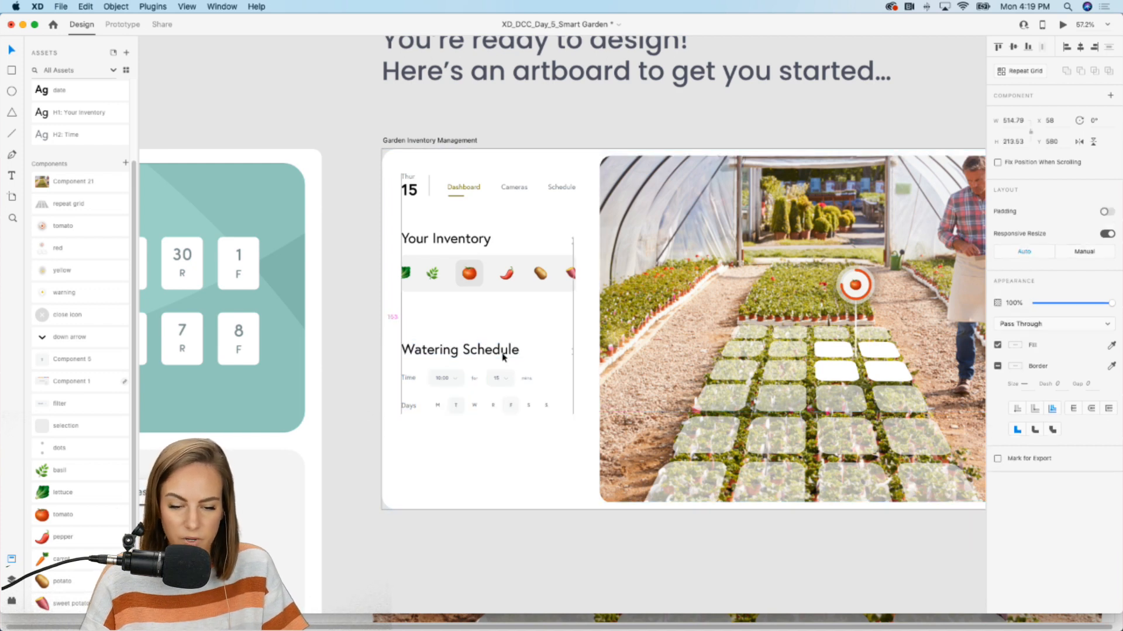
Step: Move the Your Inventory heading, its dots and the produce strip slightly down to balance the spacing
left_click_drag(392, 290, 592, 223)
left_click_drag(472, 243, 472, 258)
left_click(371, 384)
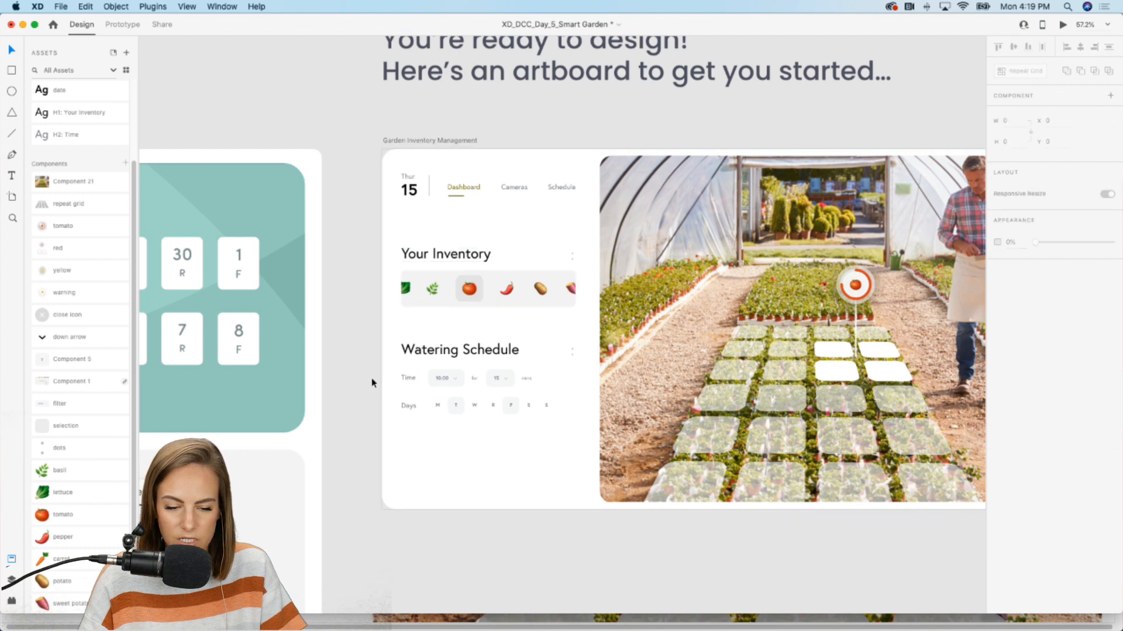
Step: Open the Anima plugin for the Garden Inventory Management artboard with Personal / DCC Garden as the project
scroll(459, 358, "right", 5)
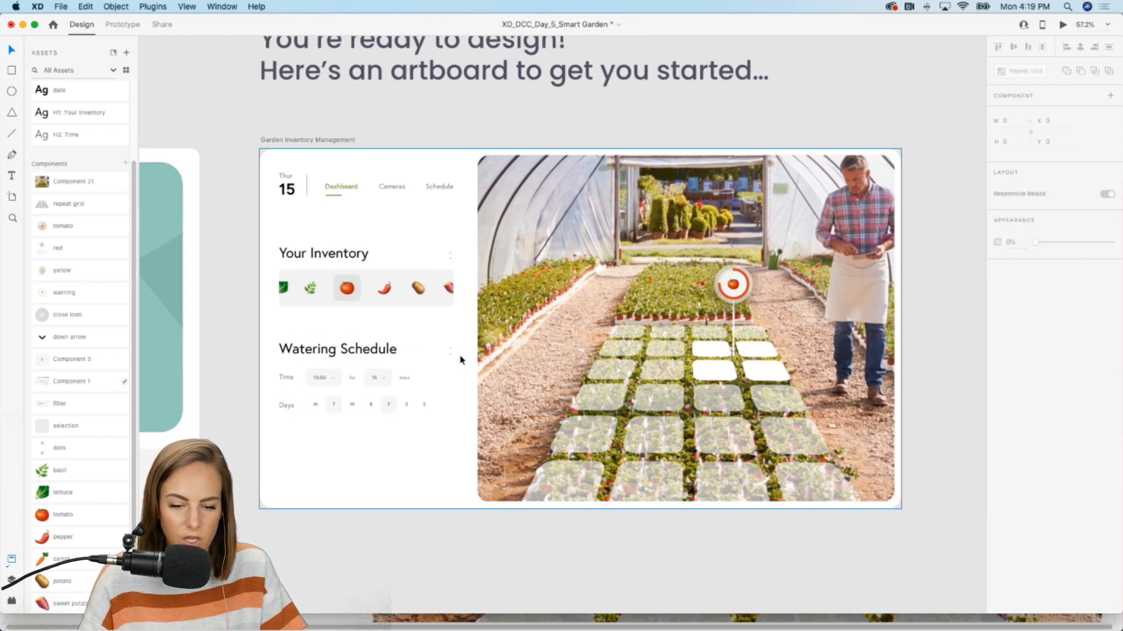
left_click(11, 601)
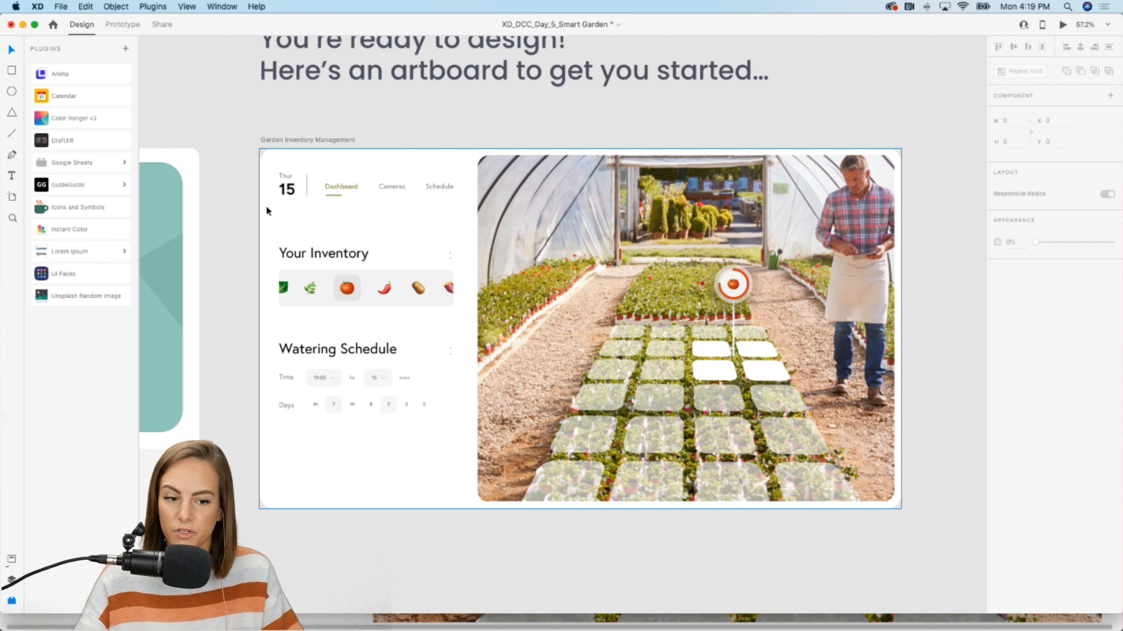
left_click(289, 141)
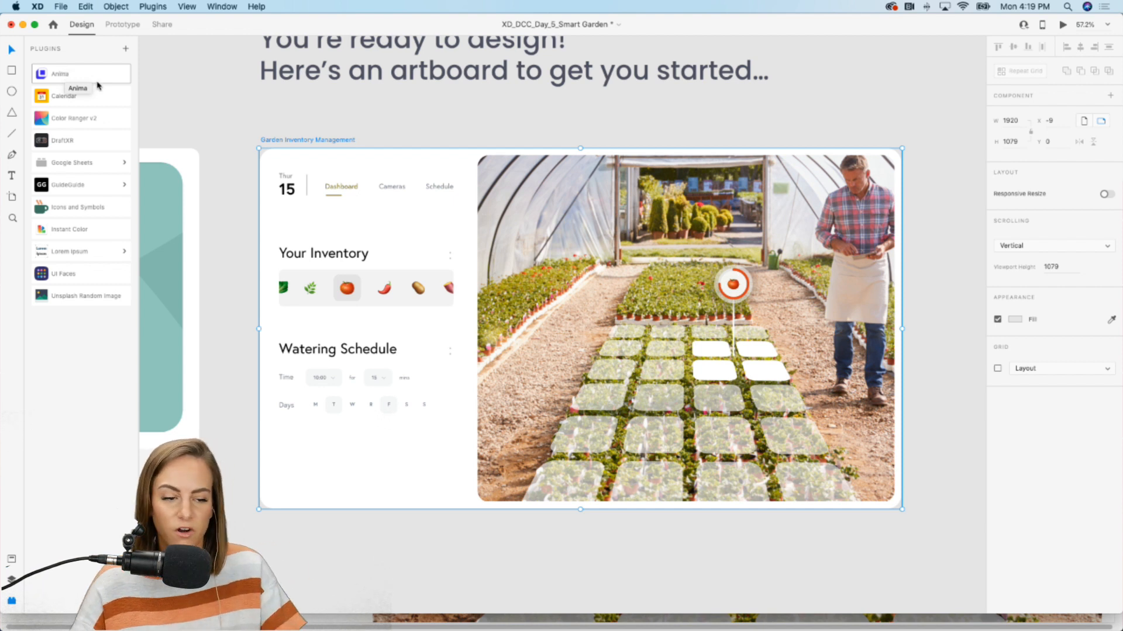
left_click(61, 79)
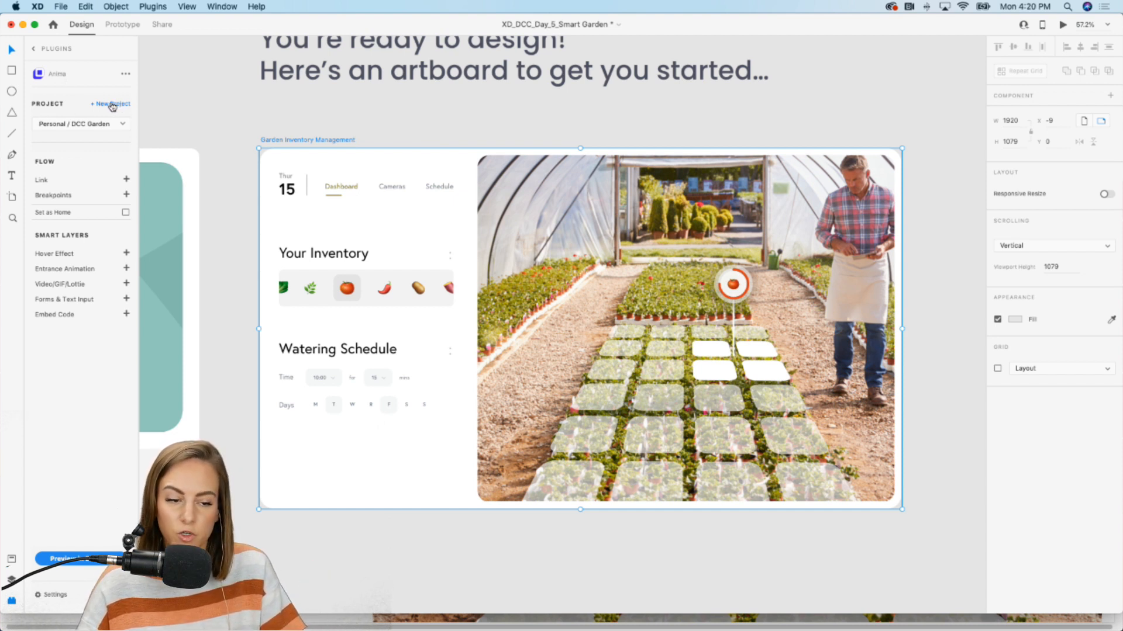
left_click(70, 125)
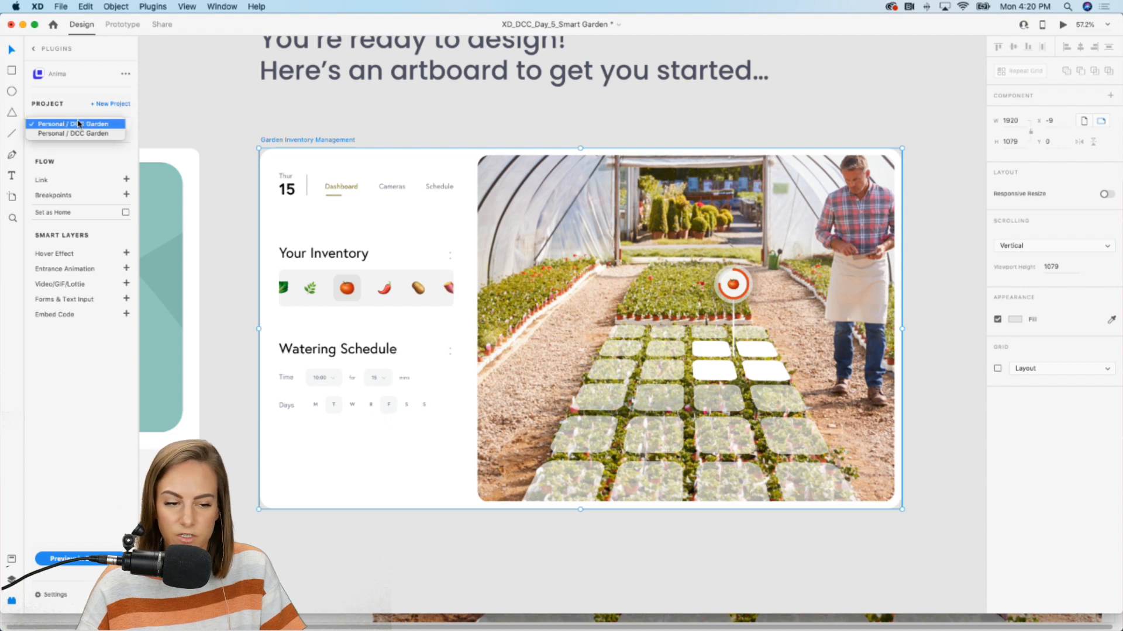
left_click(105, 124)
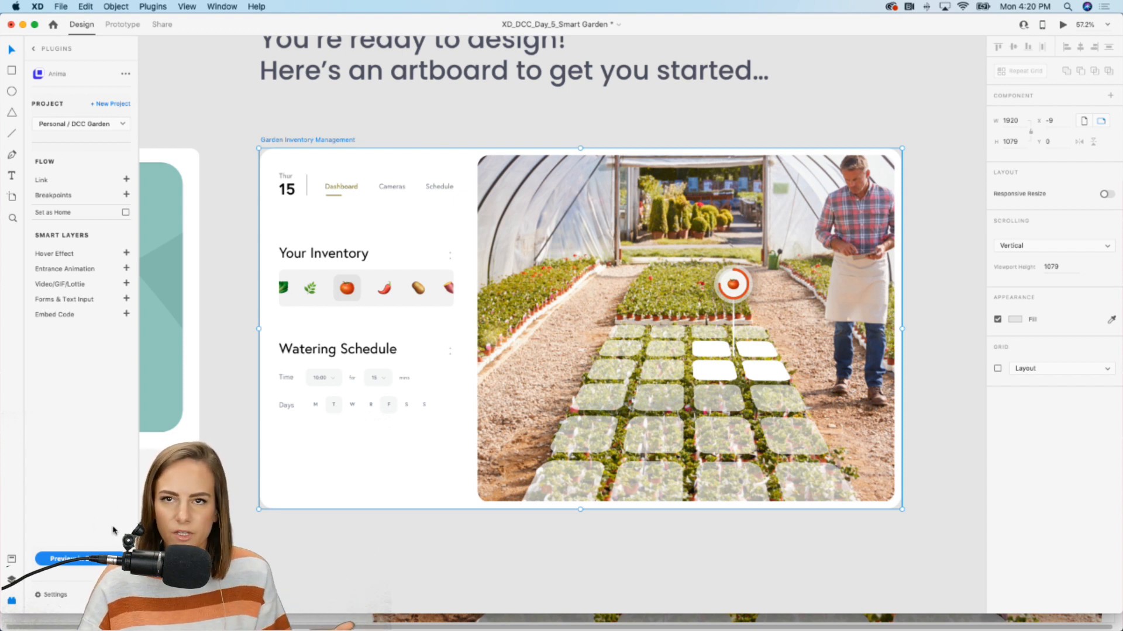
Step: Generate the Anima prototype preview, open the draft in the browser and look over the whole page
left_click(76, 561)
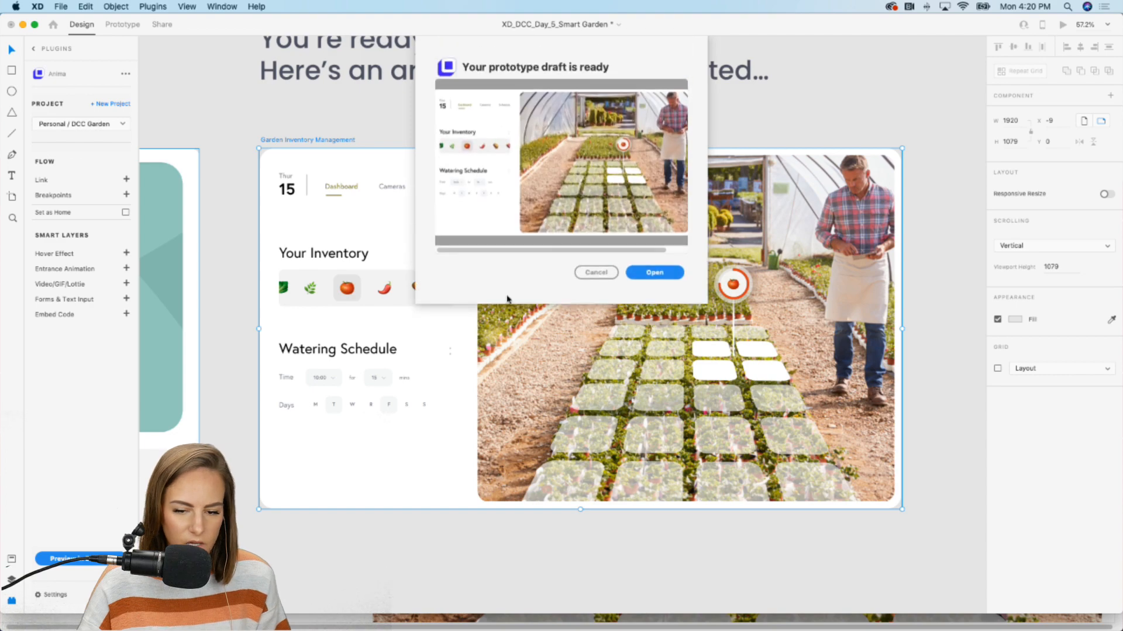
left_click(652, 272)
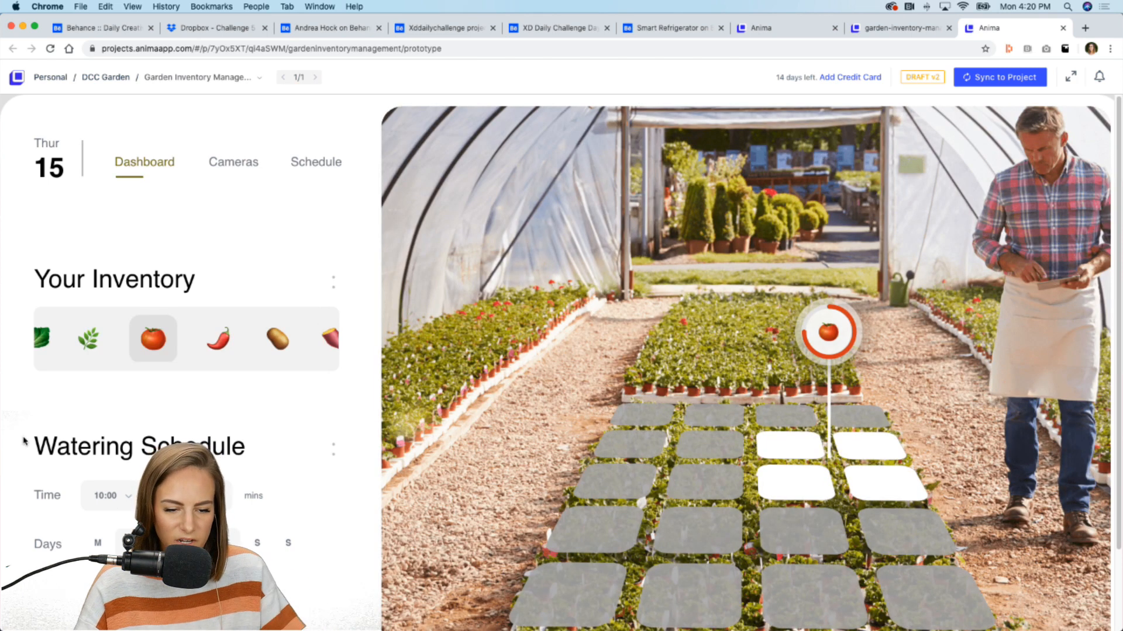
scroll(256, 436, "down", 3)
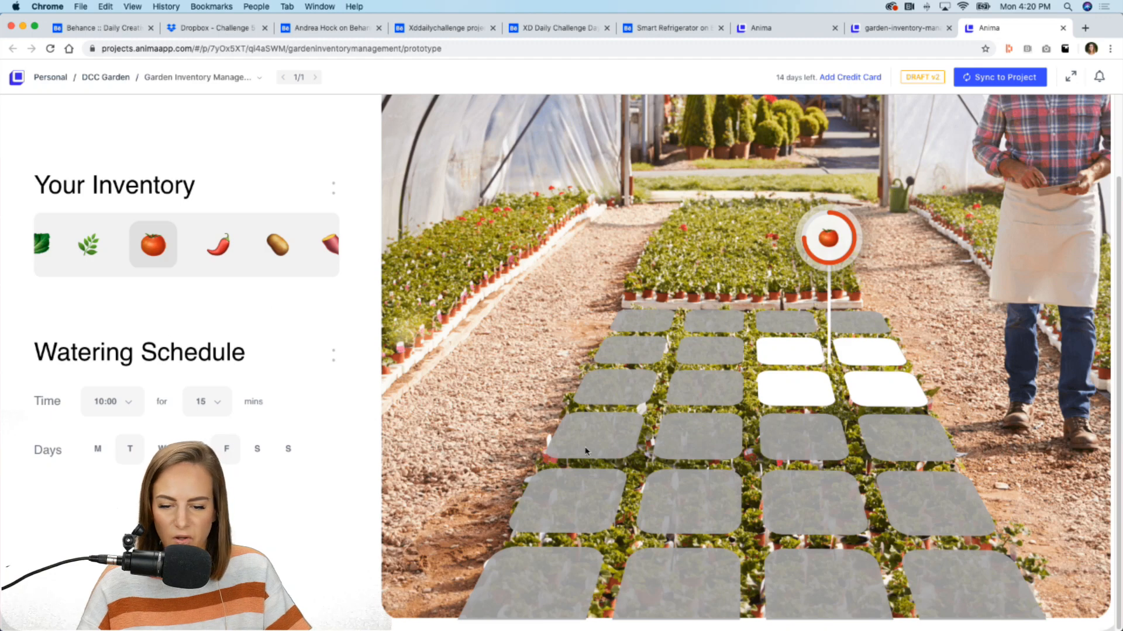
scroll(585, 450, "up", 3)
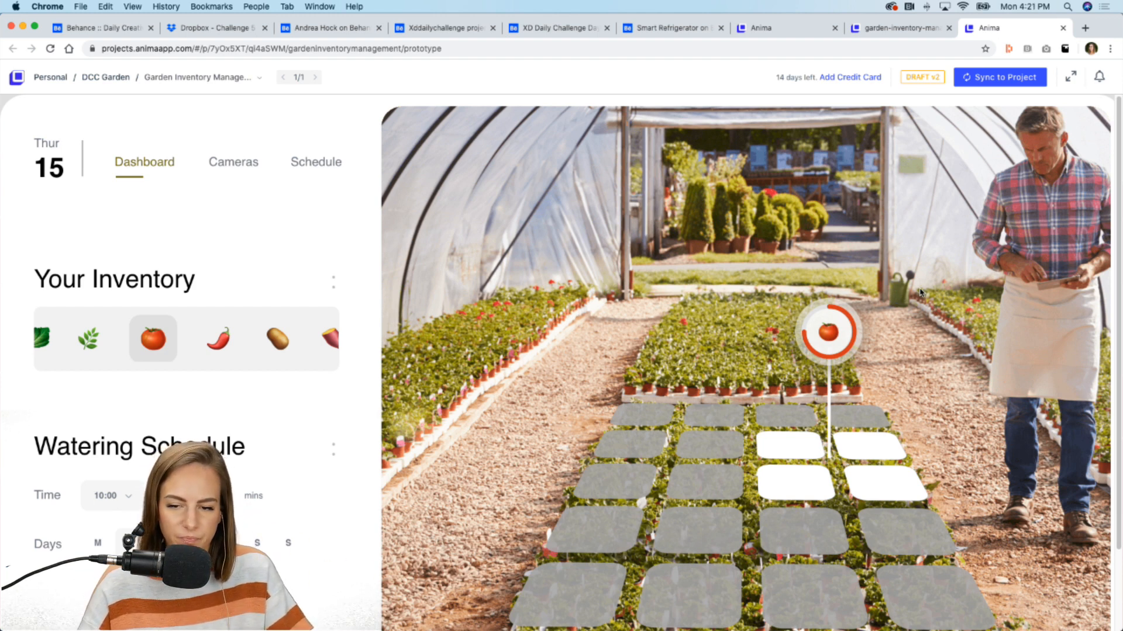
Step: Go to the DCC Garden project page in Anima and check the options of its Garden Inventory Management screen
left_click(888, 31)
left_click(786, 29)
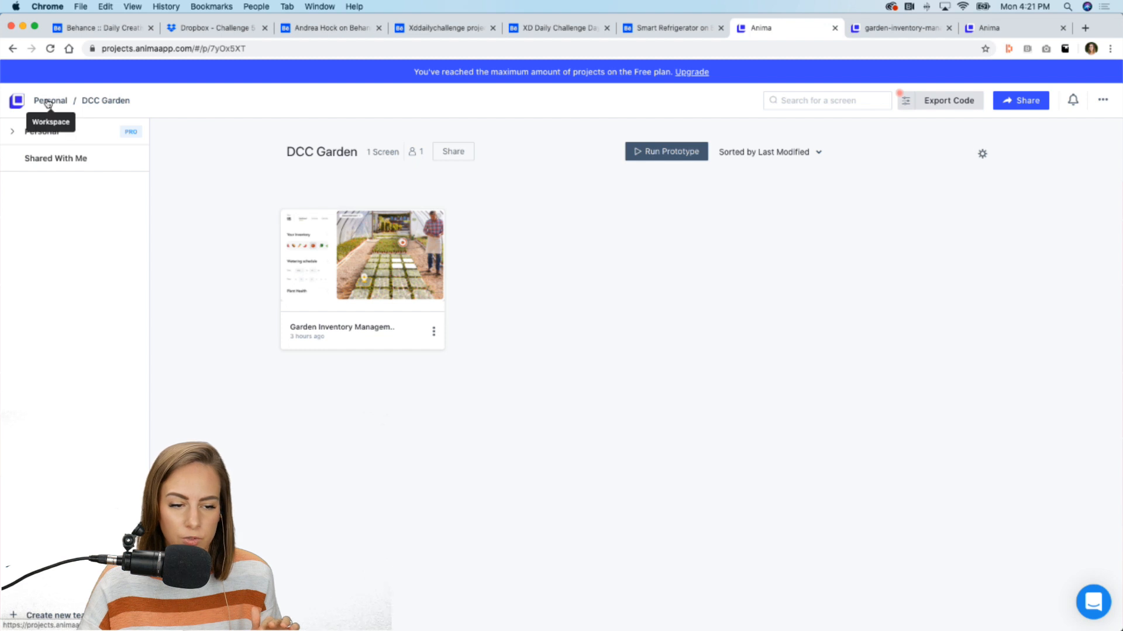
mouse_move(391, 316)
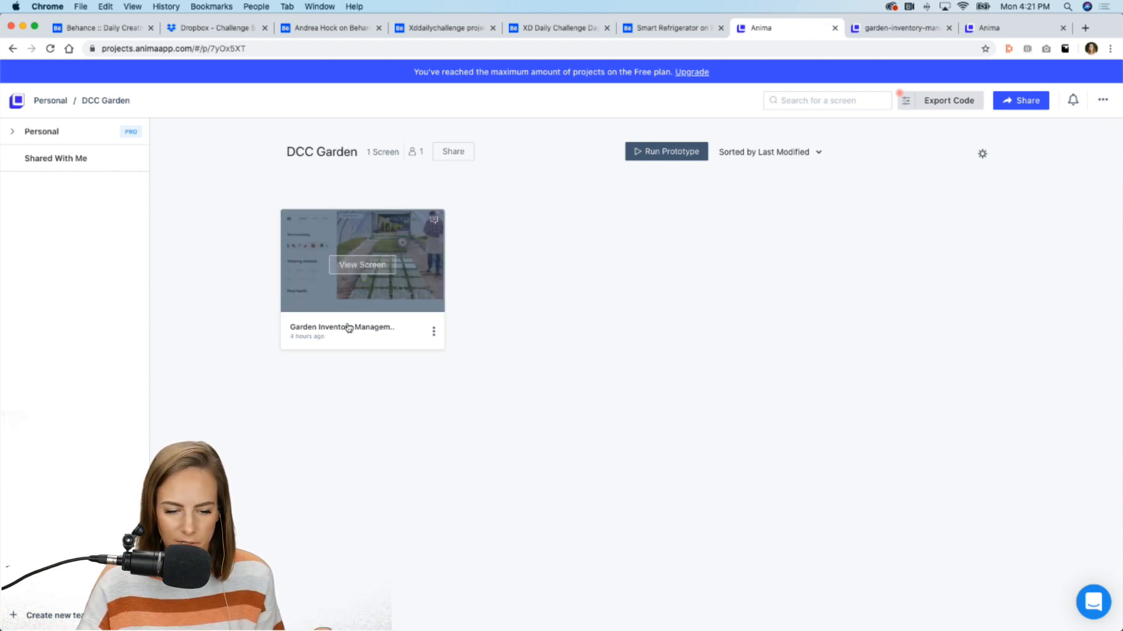
left_click(434, 333)
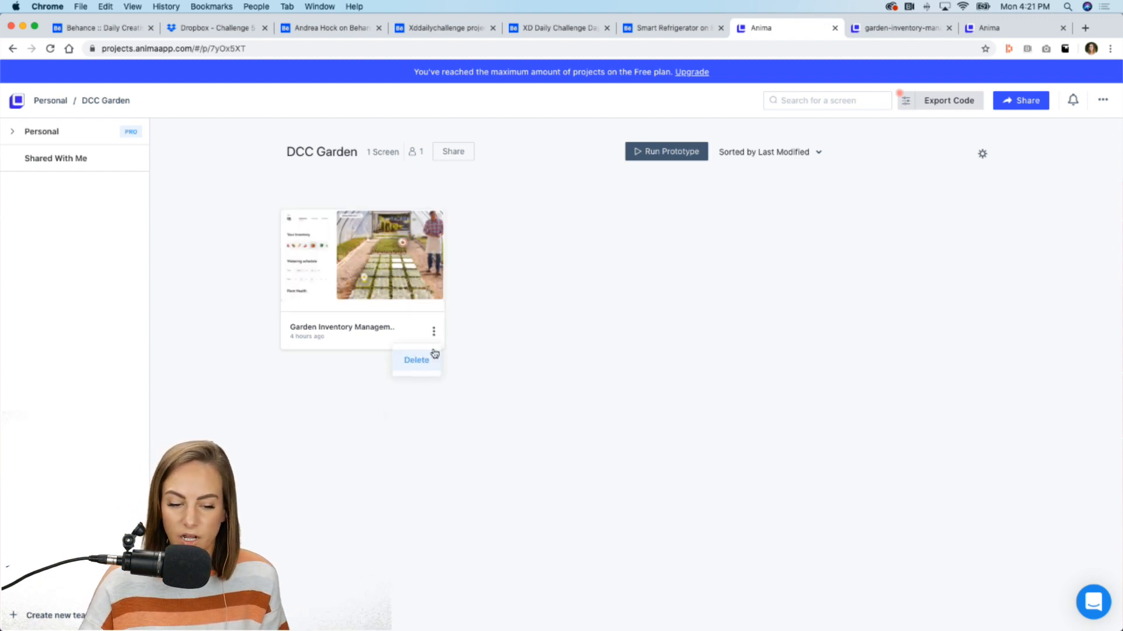
left_click(434, 332)
left_click(434, 334)
left_click(442, 334)
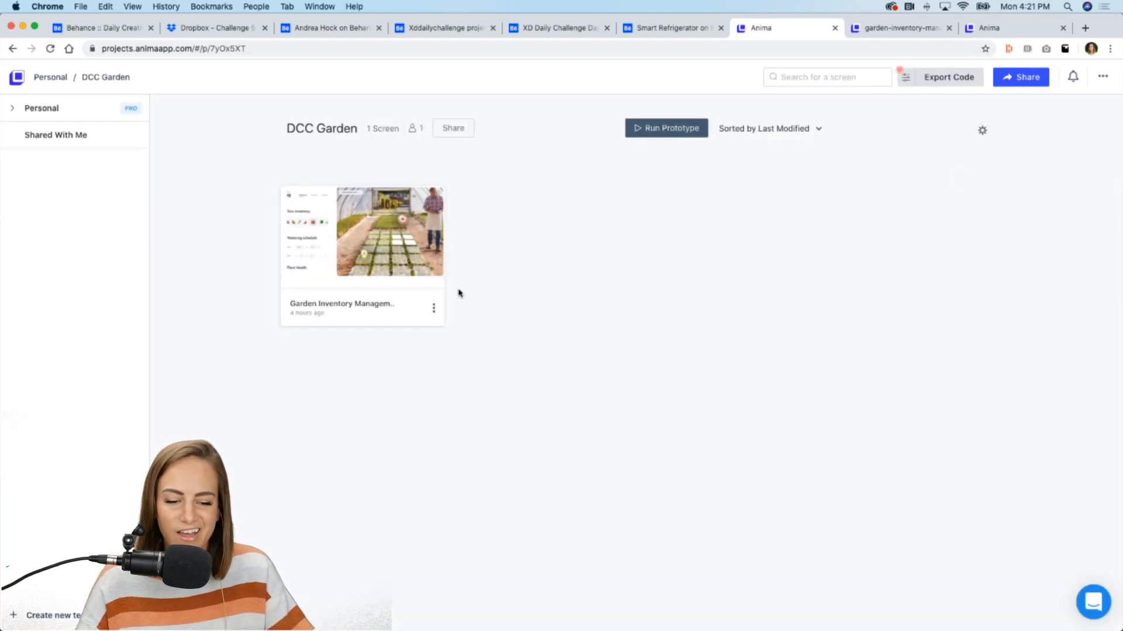
Step: Export the DCC Garden project's code and open garden-inventory-management.html from the Anima package in Finder
left_click(952, 84)
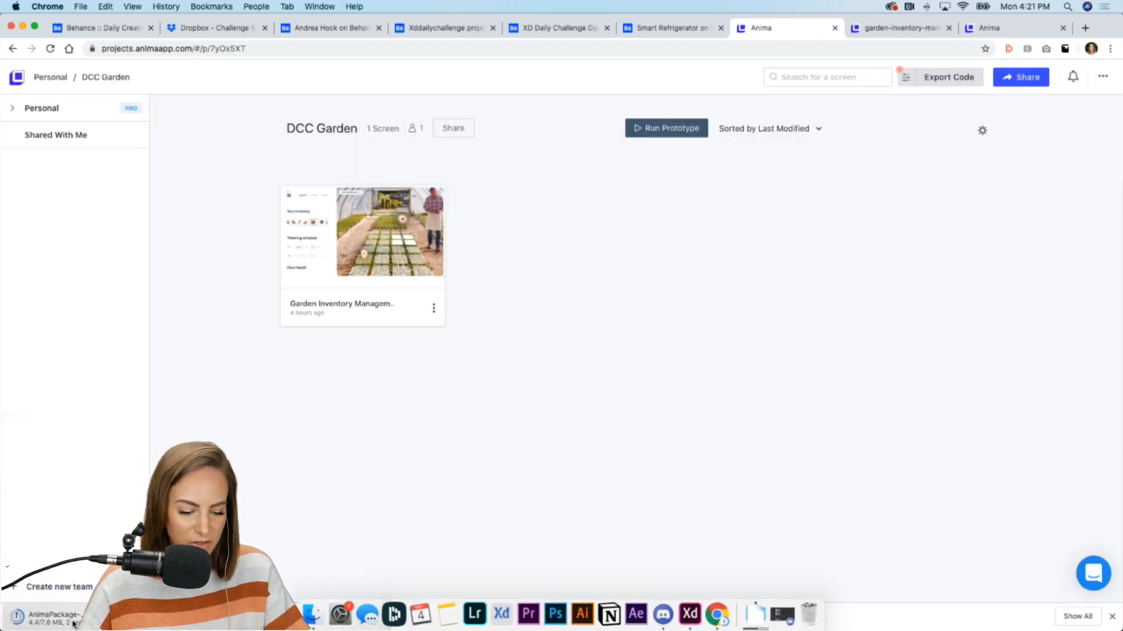
left_click(312, 614)
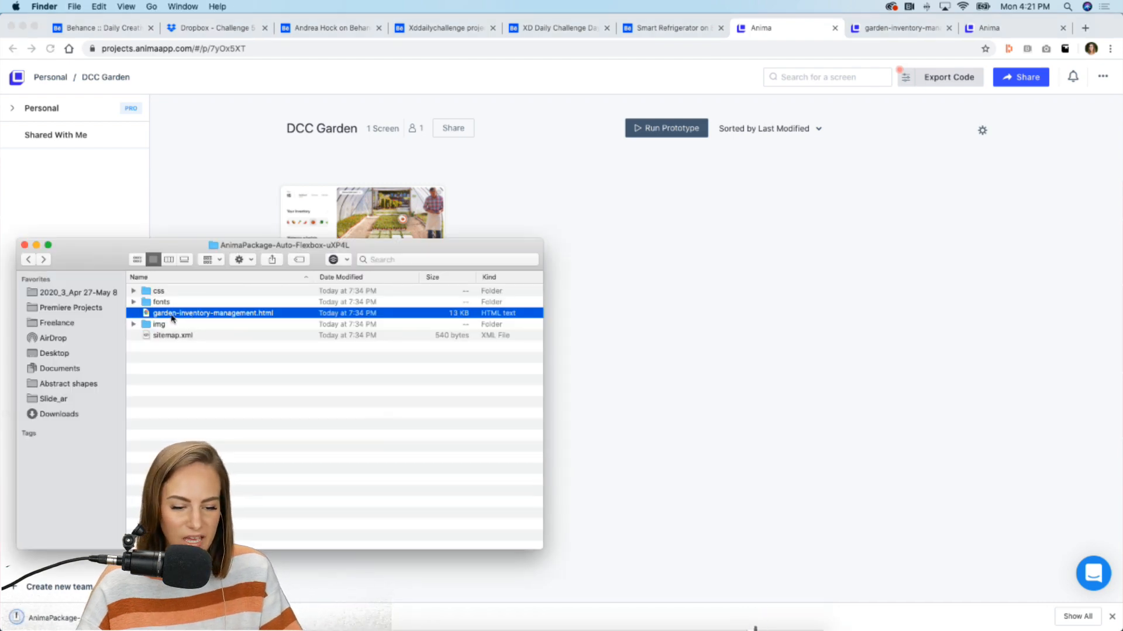
double_click(190, 320)
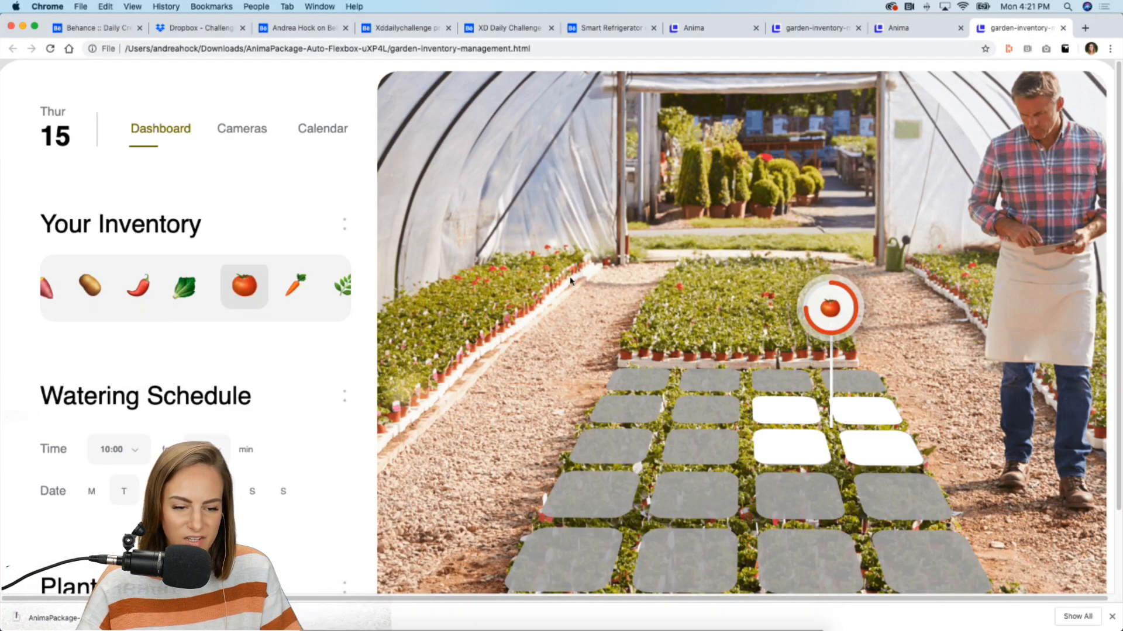
Step: Inspect the css and fonts folders of the exported Anima package in Finder and return to the HTML page
left_click(311, 617)
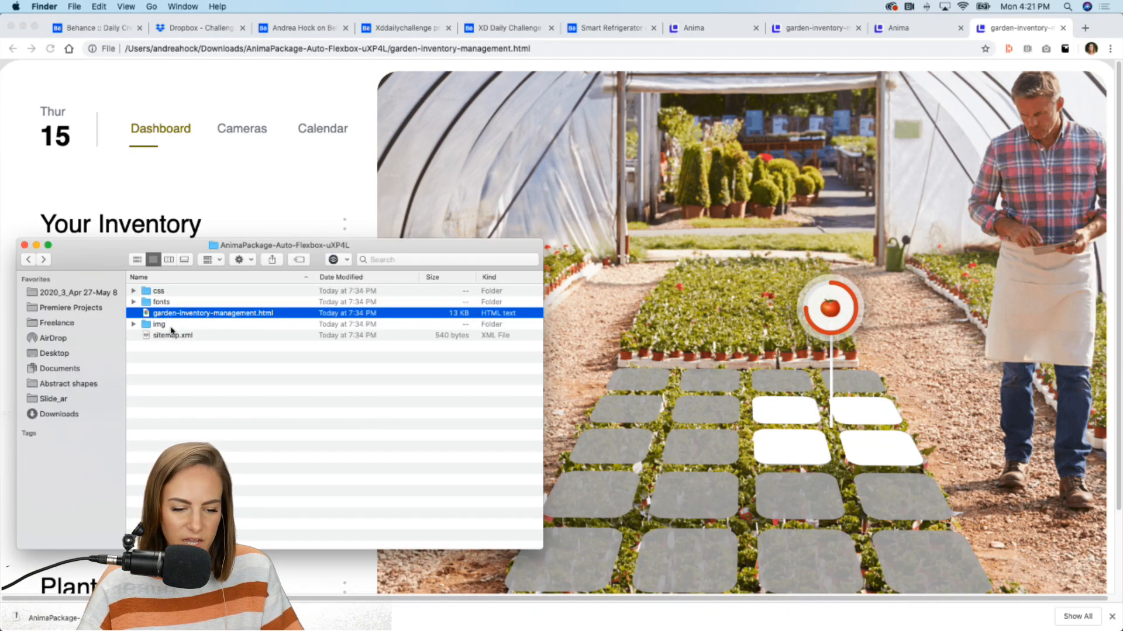
left_click(135, 291)
left_click(134, 291)
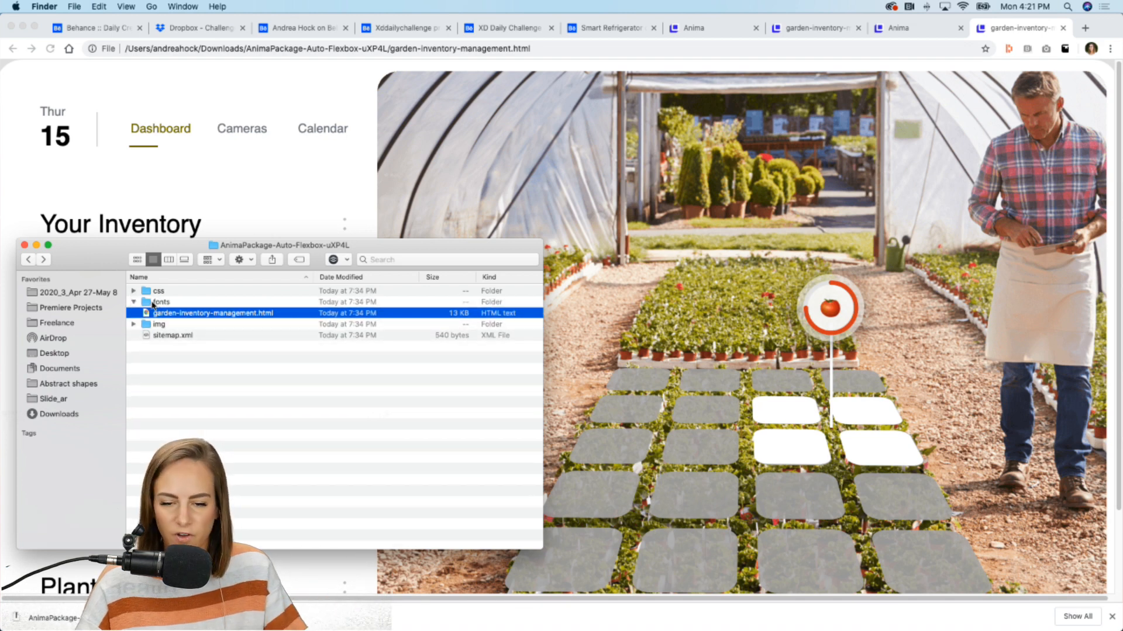
left_click(249, 207)
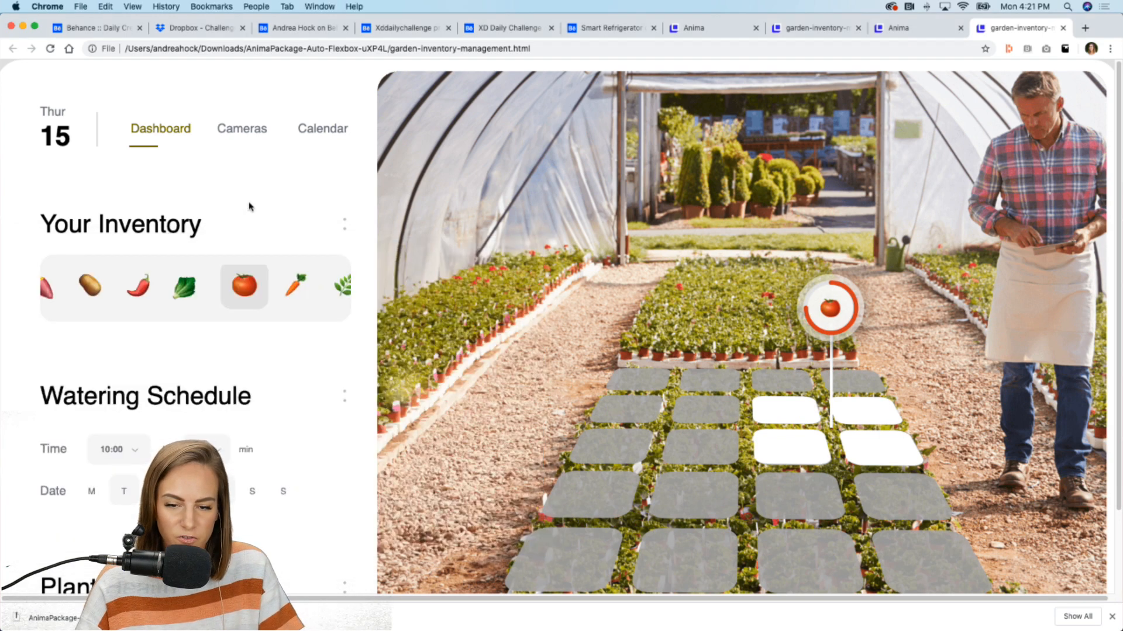
Step: Switch back to Adobe XD, dismiss the prototype draft dialog and deselect the artboard
left_click(691, 618)
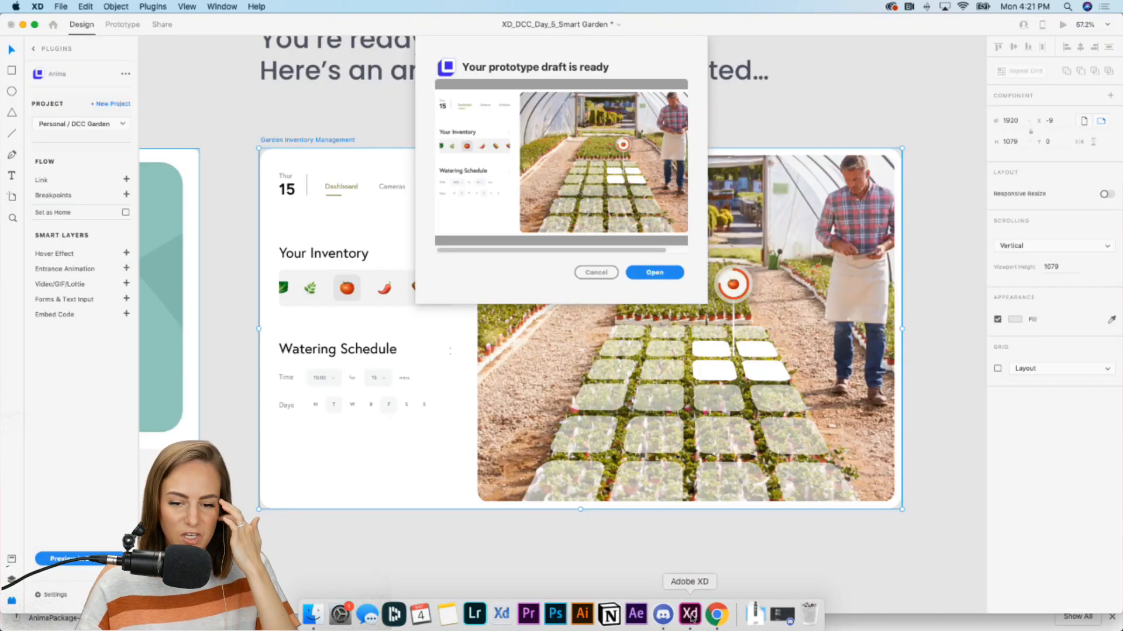
left_click(597, 272)
left_click(802, 113)
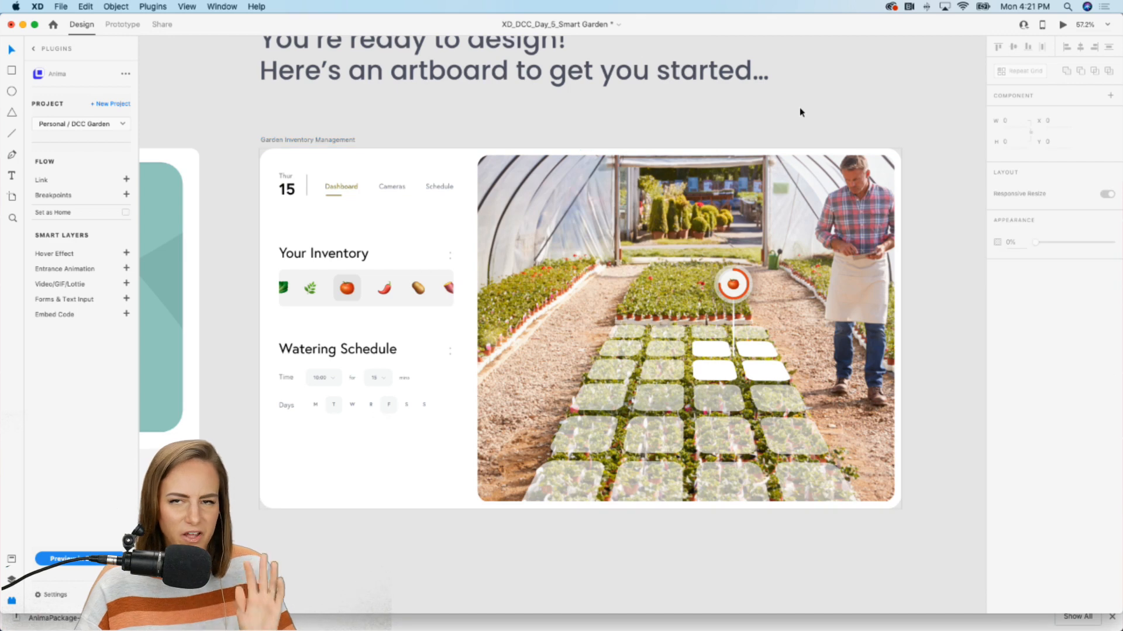
Step: Bring back the list of document assets and save the Smart Garden document
left_click(11, 579)
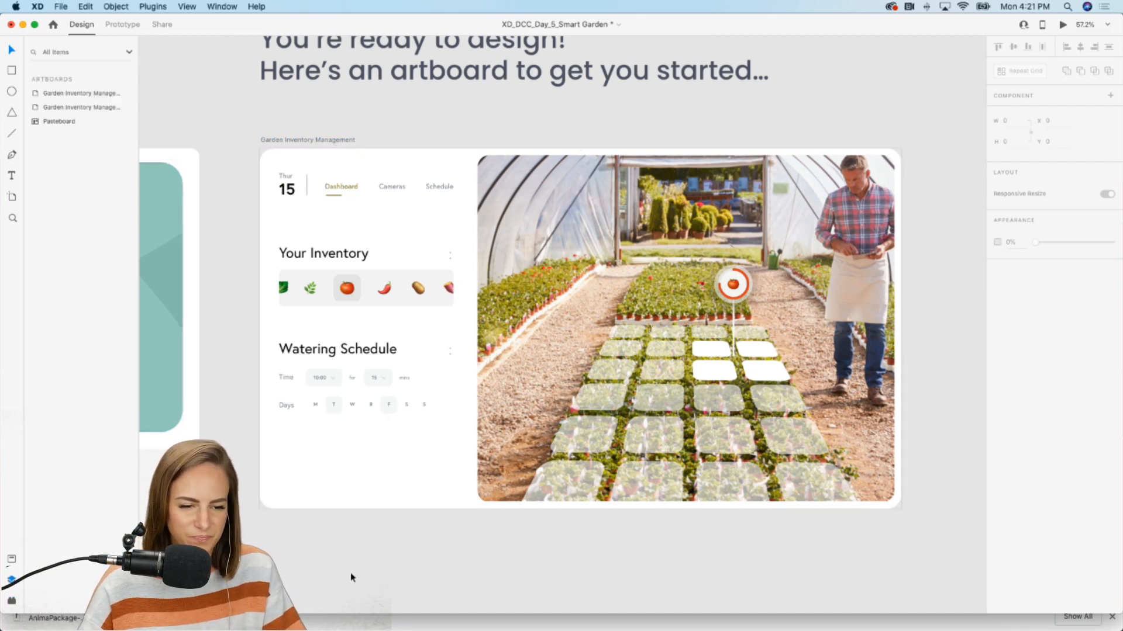
left_click(9, 560)
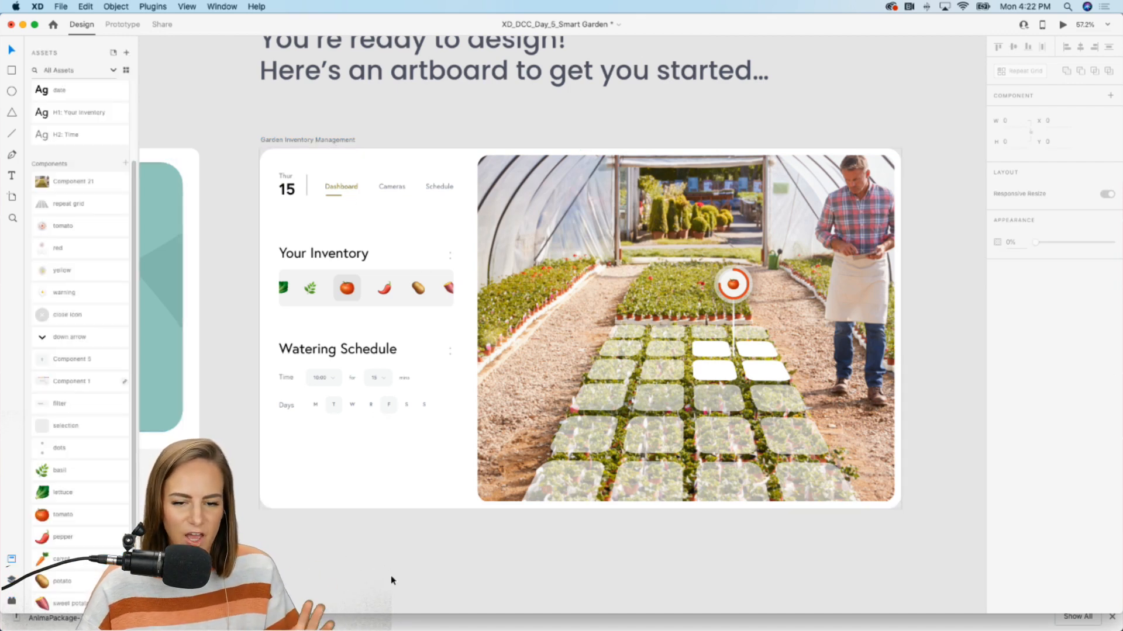
key("super+s")
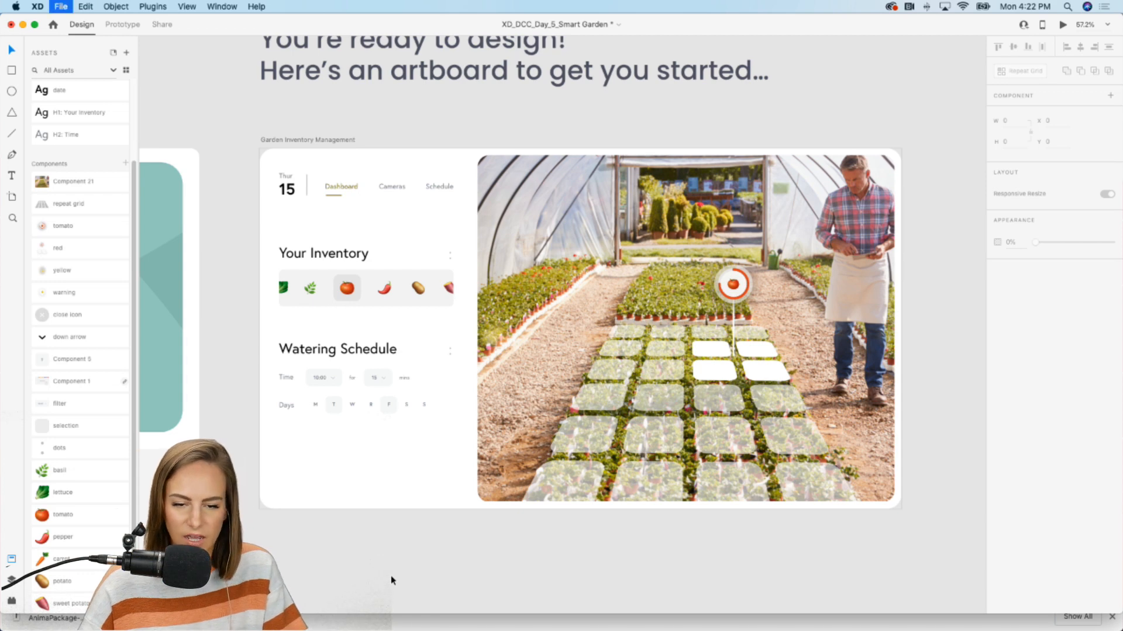
Step: Switch to Chrome and open the April 27-May 8 XD Daily Creative Challenge project for editing from the Behance profile
mouse_move(474, 620)
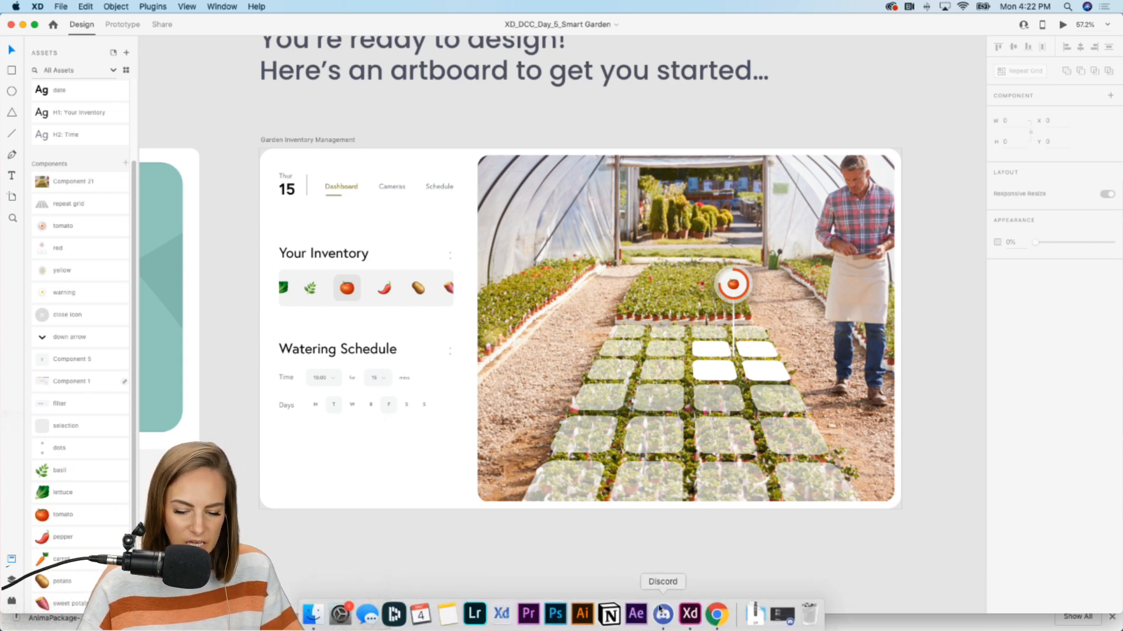
left_click(717, 613)
left_click(288, 28)
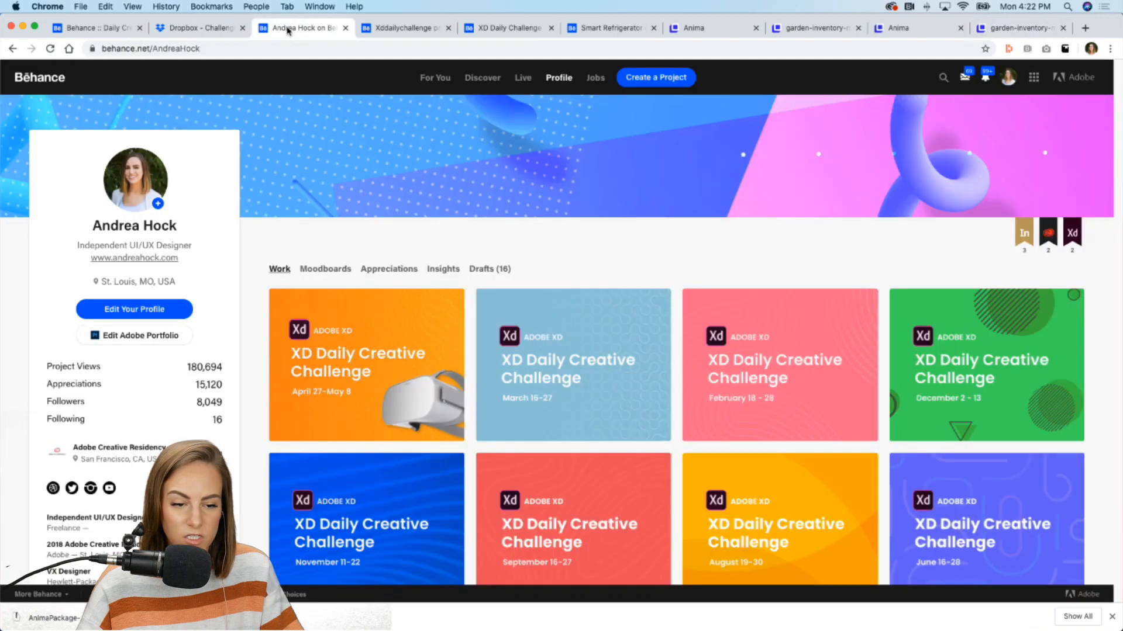
mouse_move(377, 201)
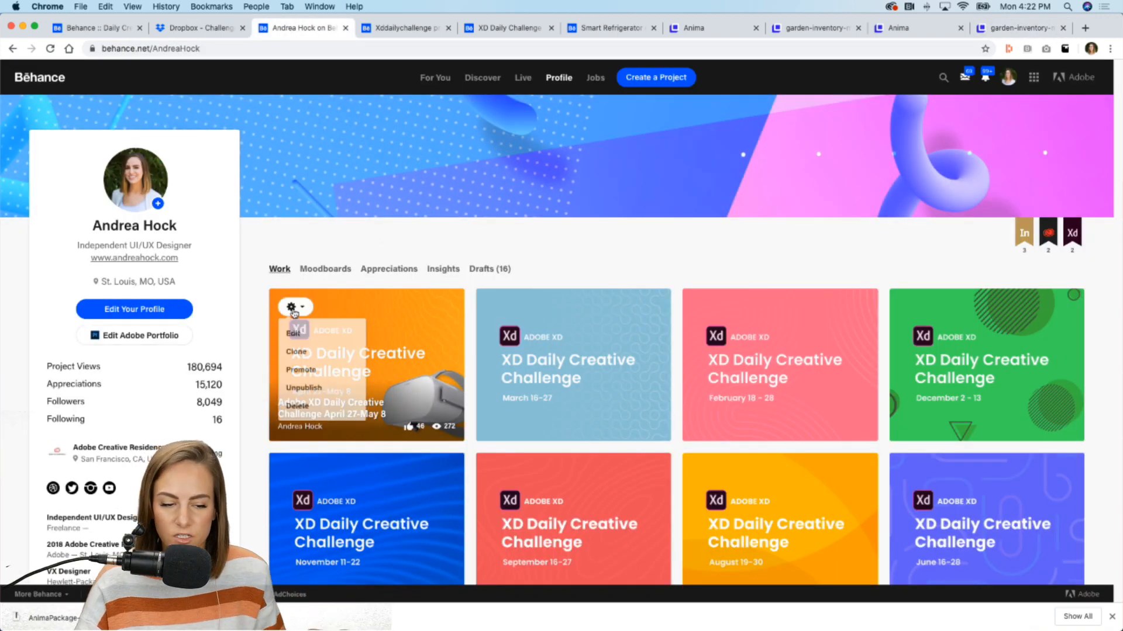
left_click(293, 305)
left_click(298, 329)
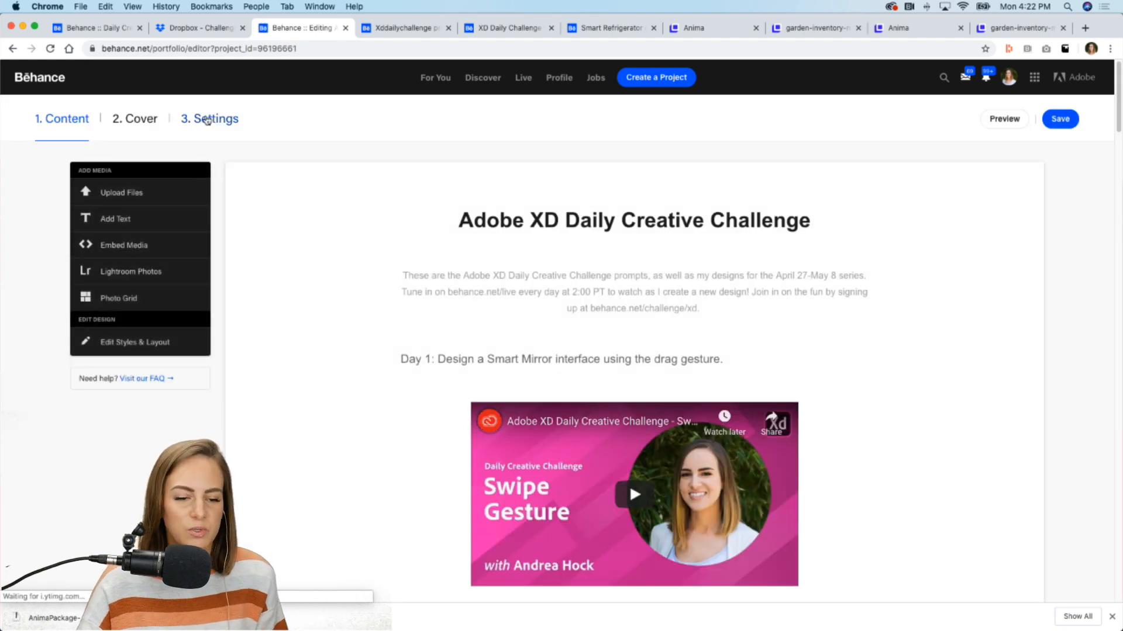
Step: Show the project tags under Discoverability in the project's settings, and save the settings
left_click(208, 119)
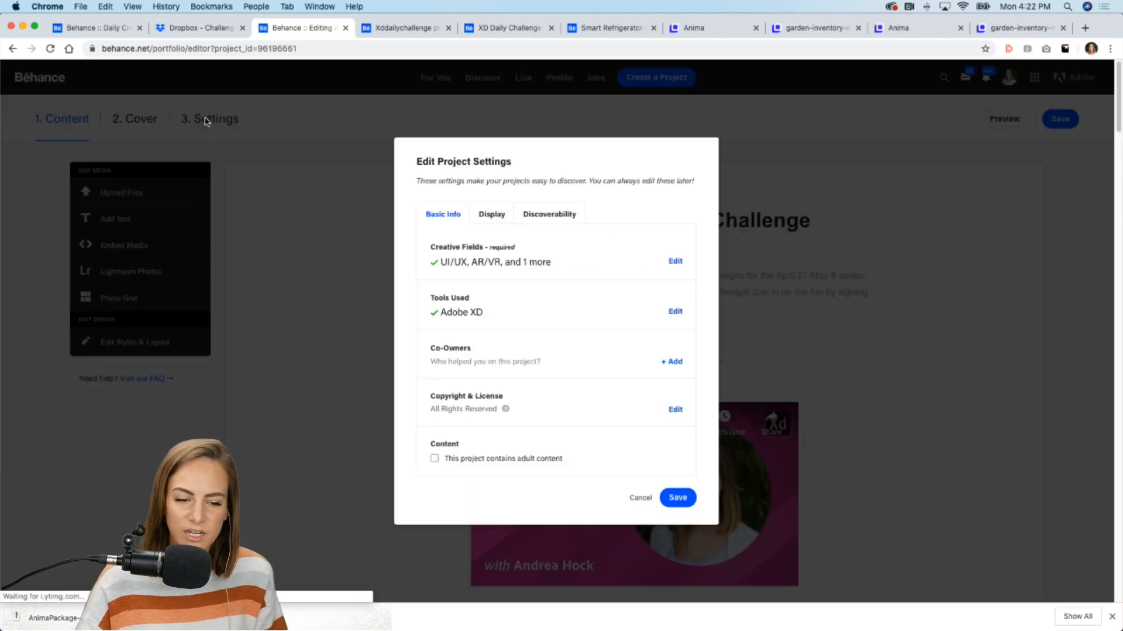
left_click(536, 217)
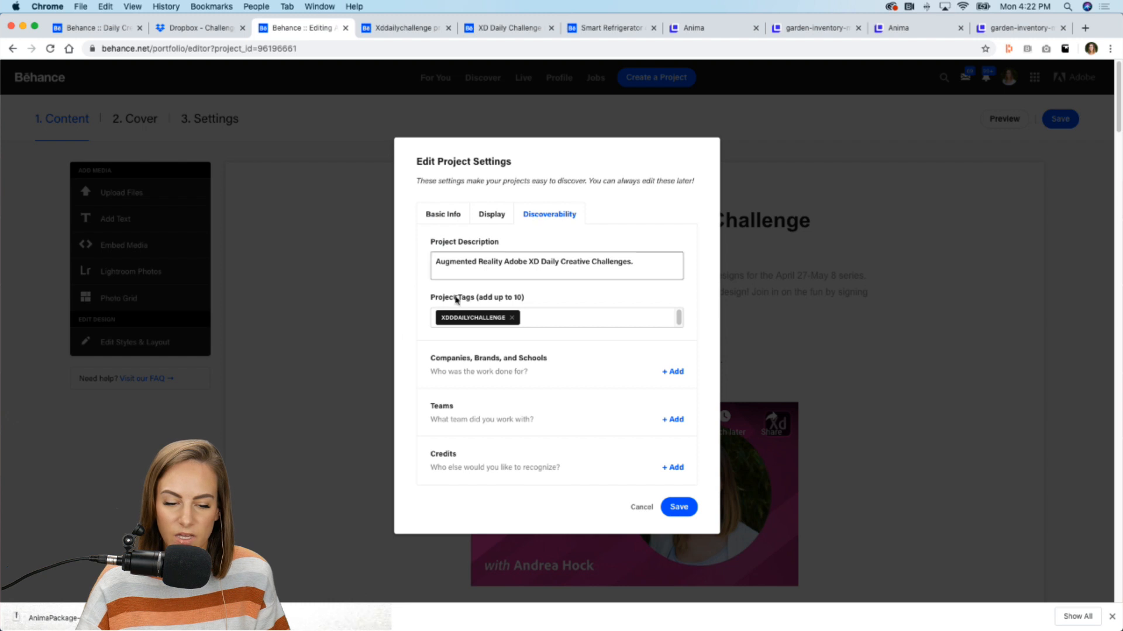
left_click(544, 326)
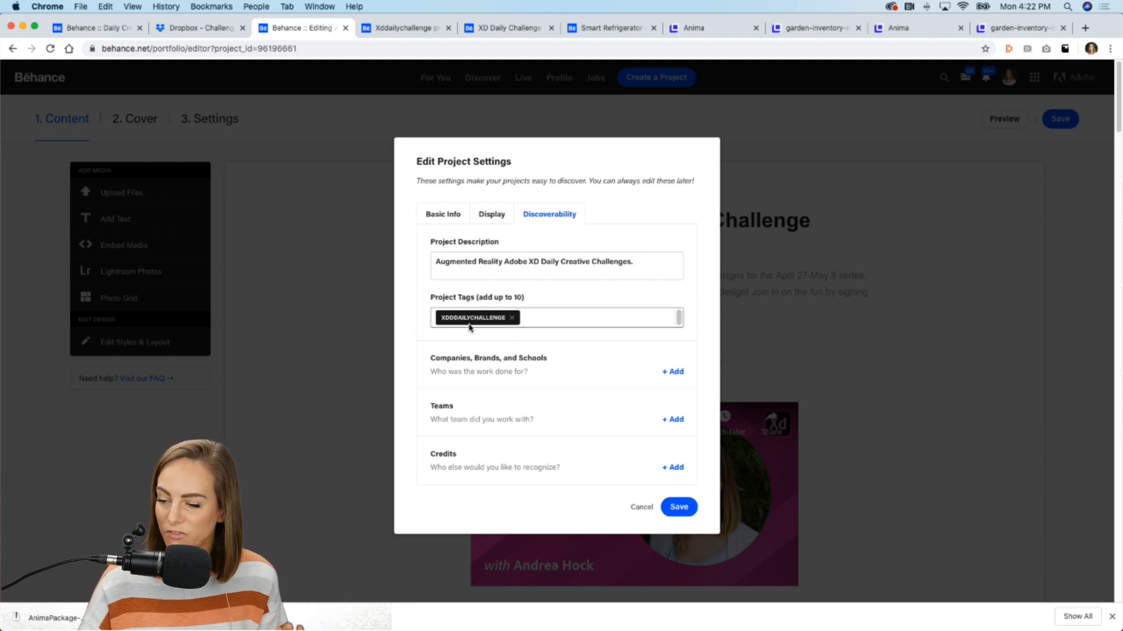
left_click(677, 508)
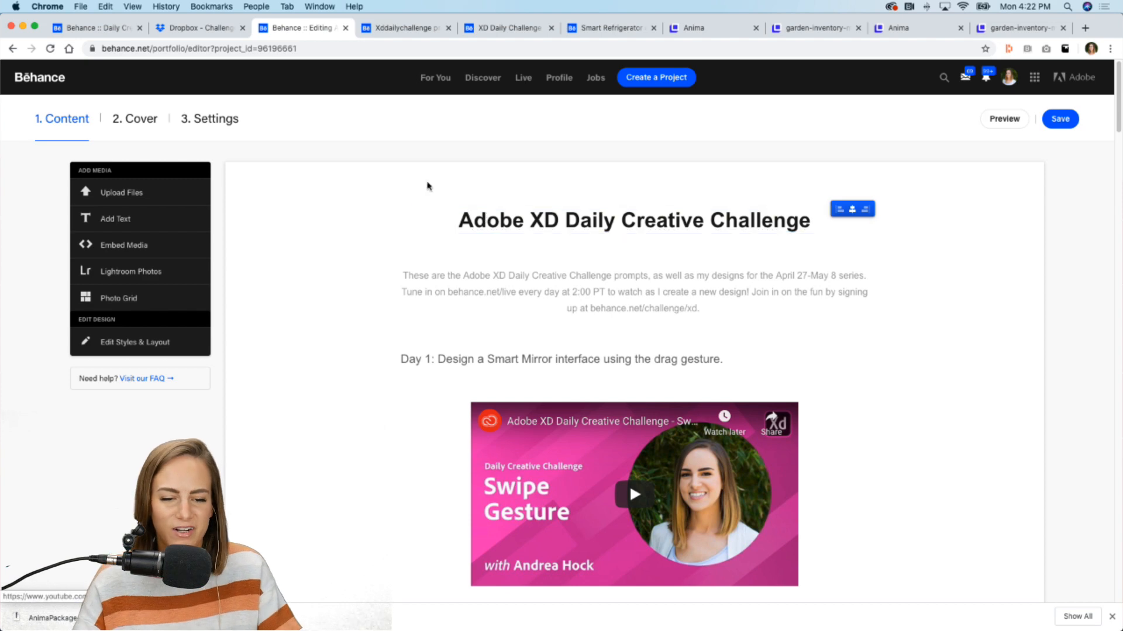
Step: Refresh the Behance search results for xddailychallenge, dismiss the downloads bar and show the sorting options
left_click(406, 29)
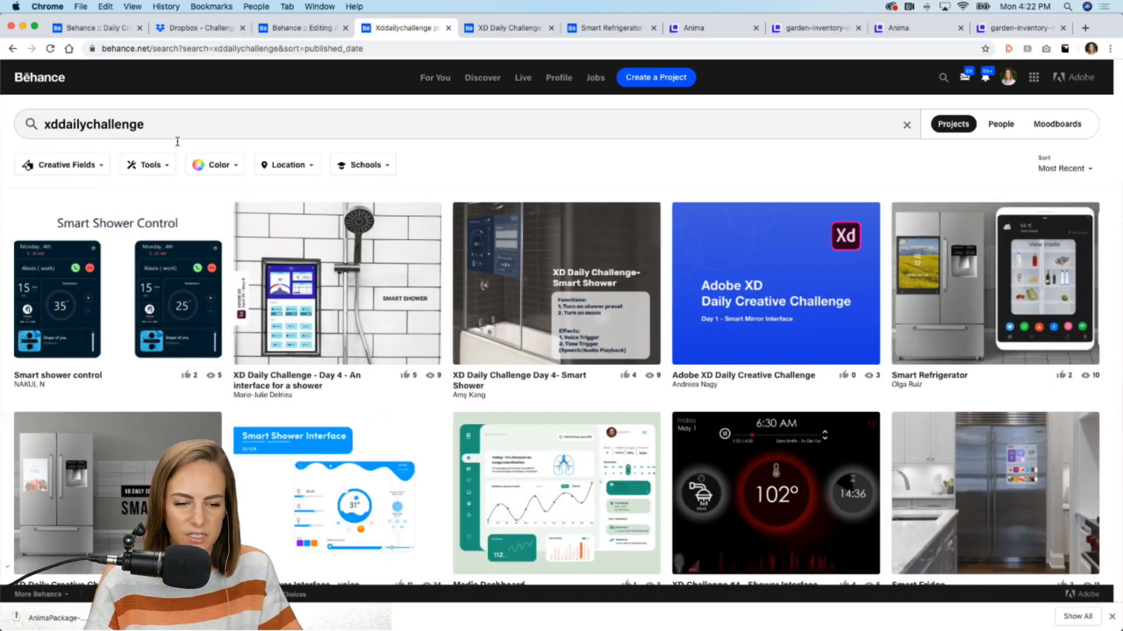
left_click(50, 48)
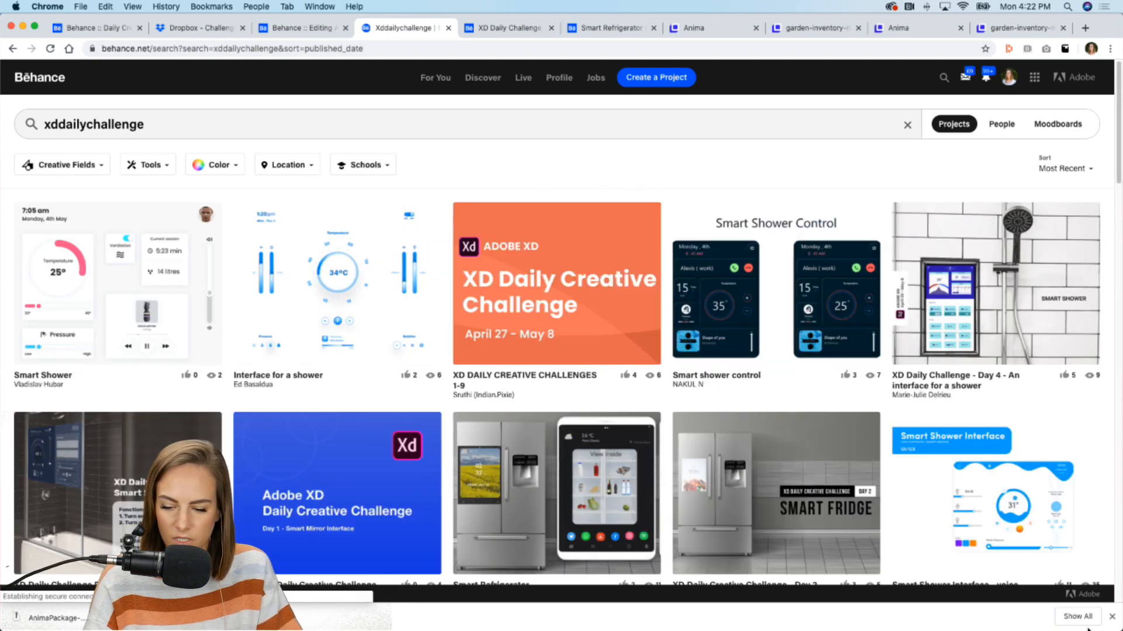
left_click(1113, 617)
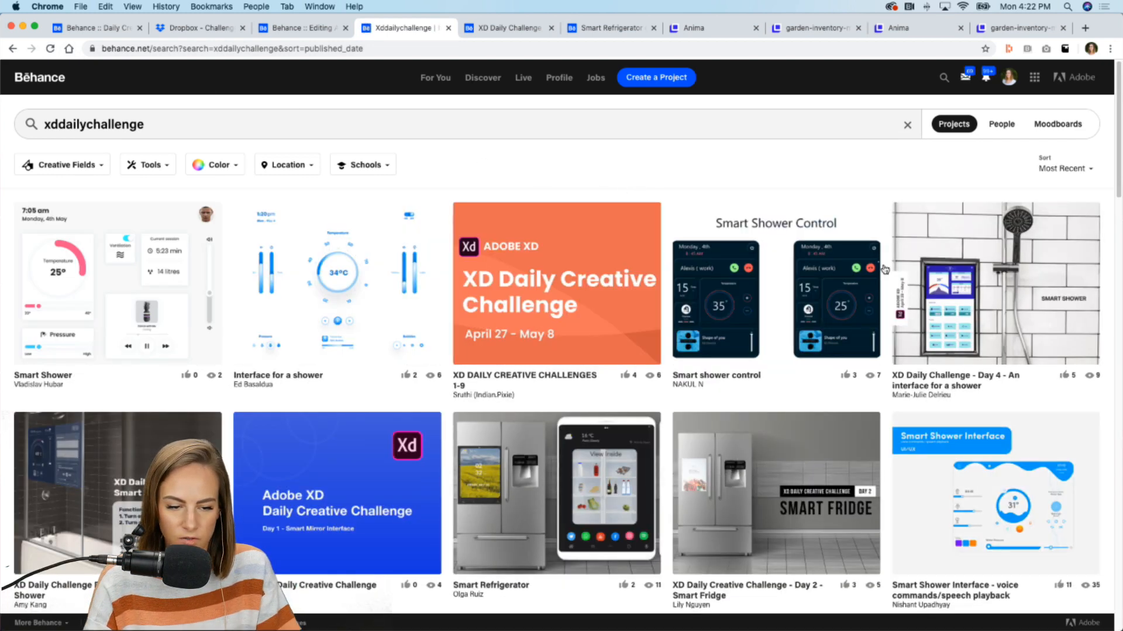
left_click(1068, 170)
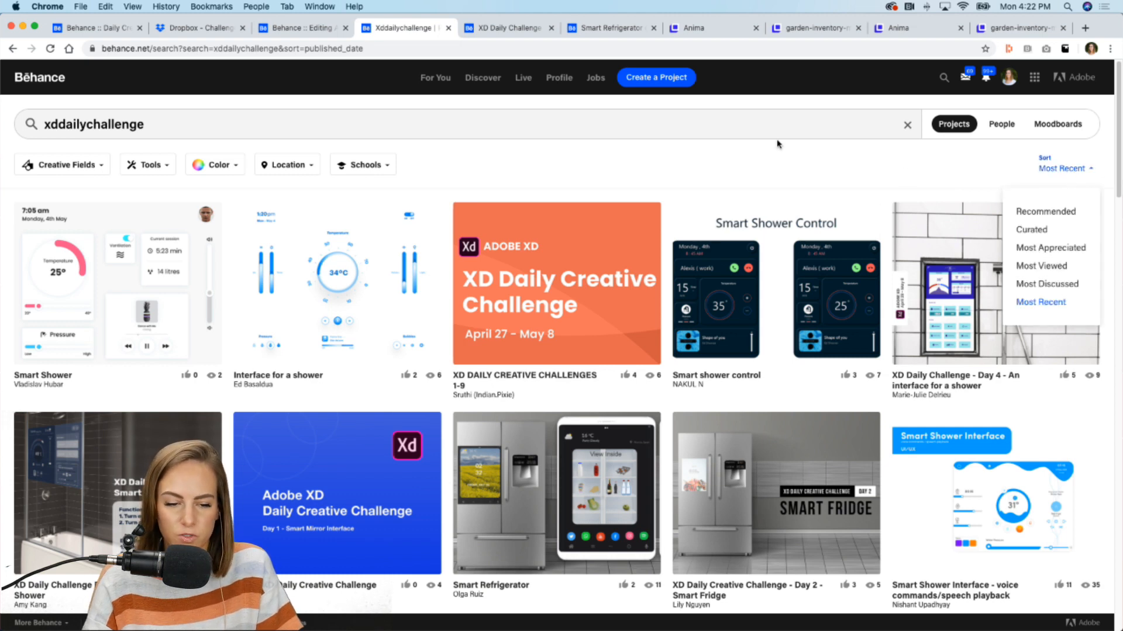
Step: Open the "Interface for a shower" project in a new browser tab and look through its design down to the demo video
right_click(292, 257)
left_click(347, 261)
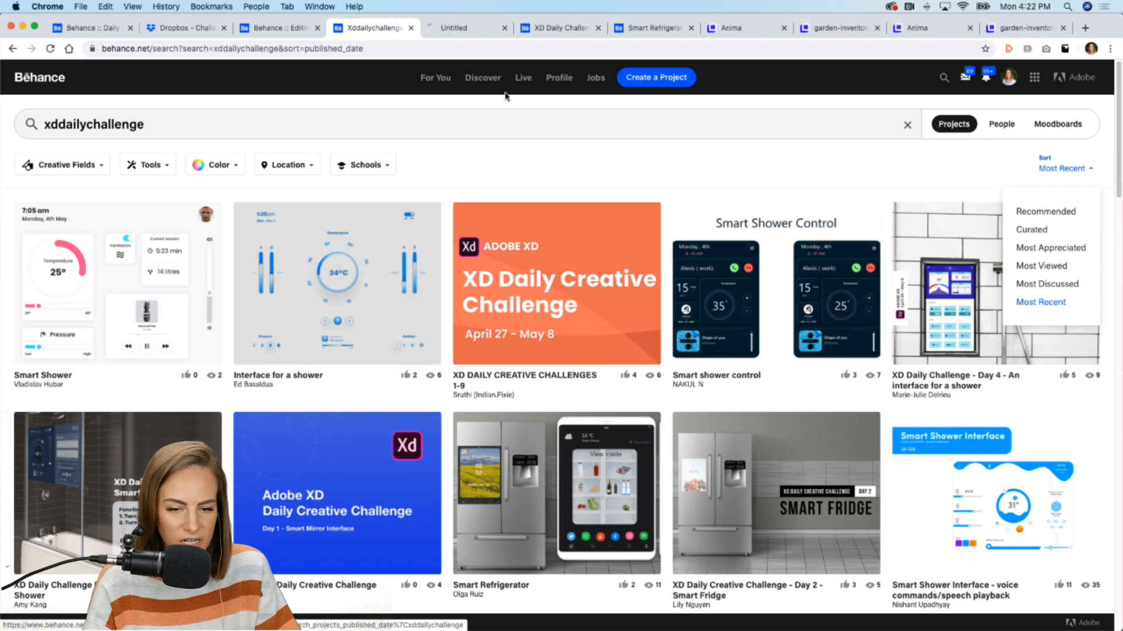
left_click(457, 28)
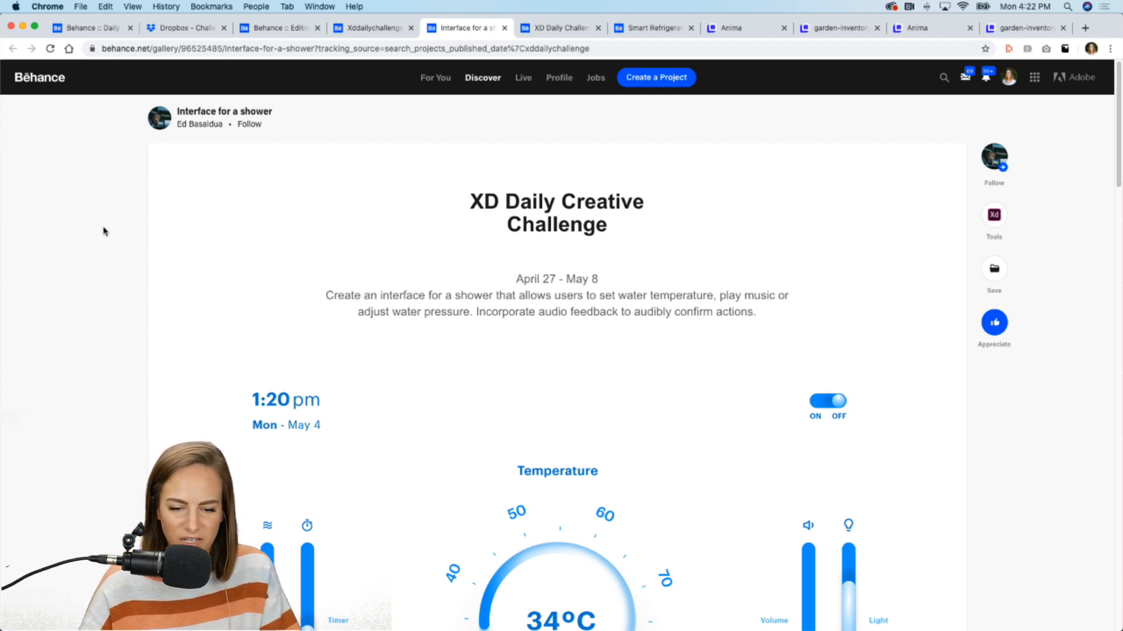
scroll(104, 231, "down", 5)
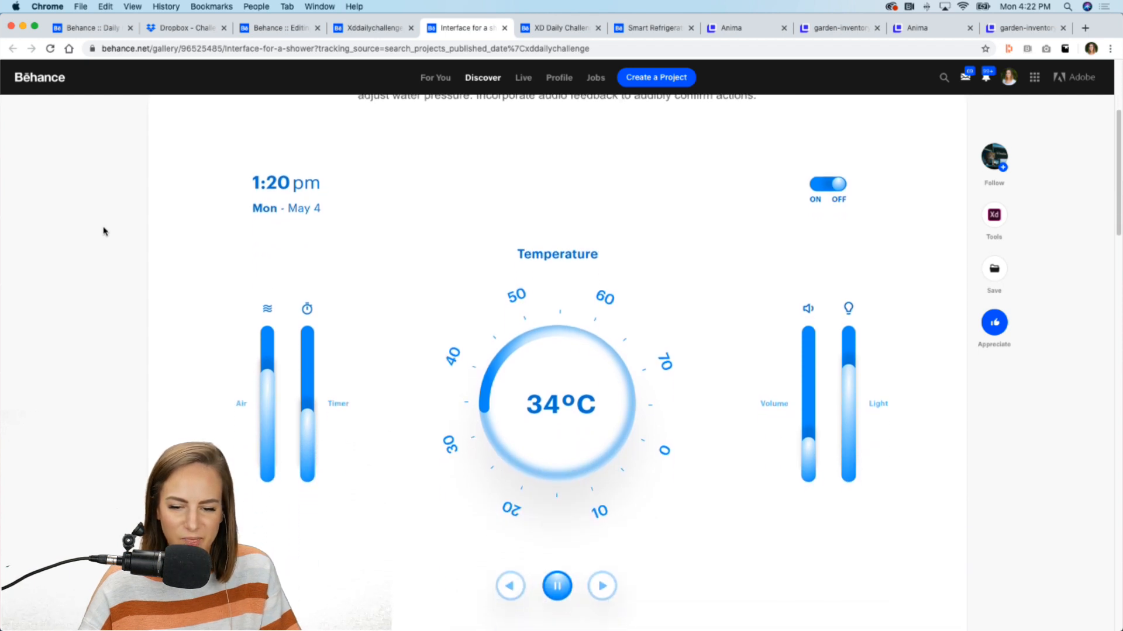
scroll(104, 232, "down", 2)
scroll(104, 232, "down", 3)
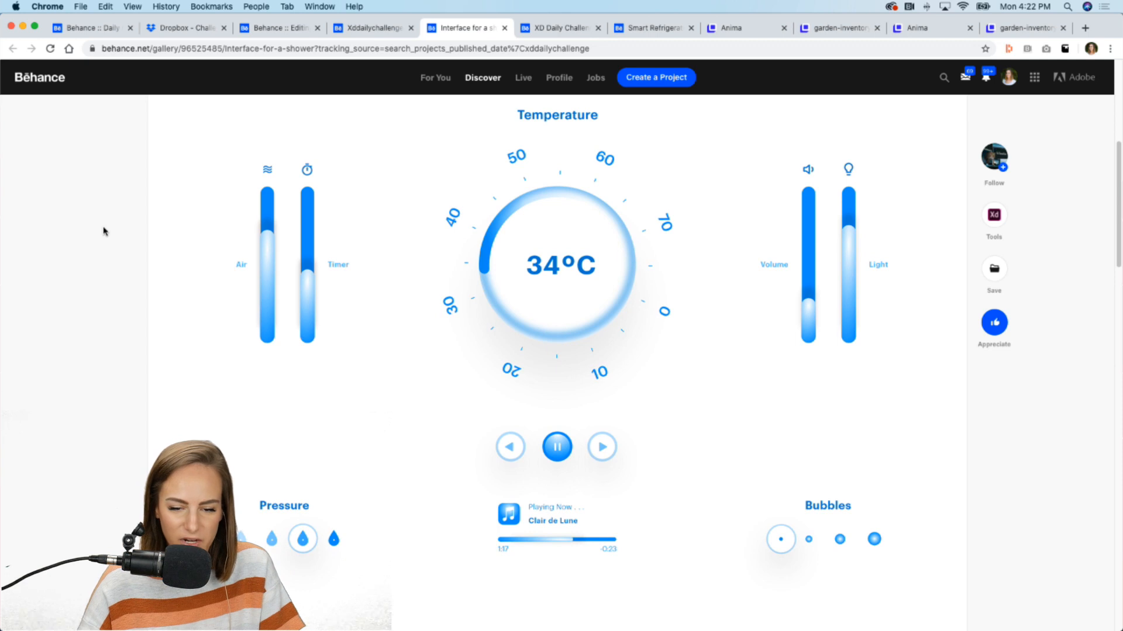
scroll(104, 231, "up", 4)
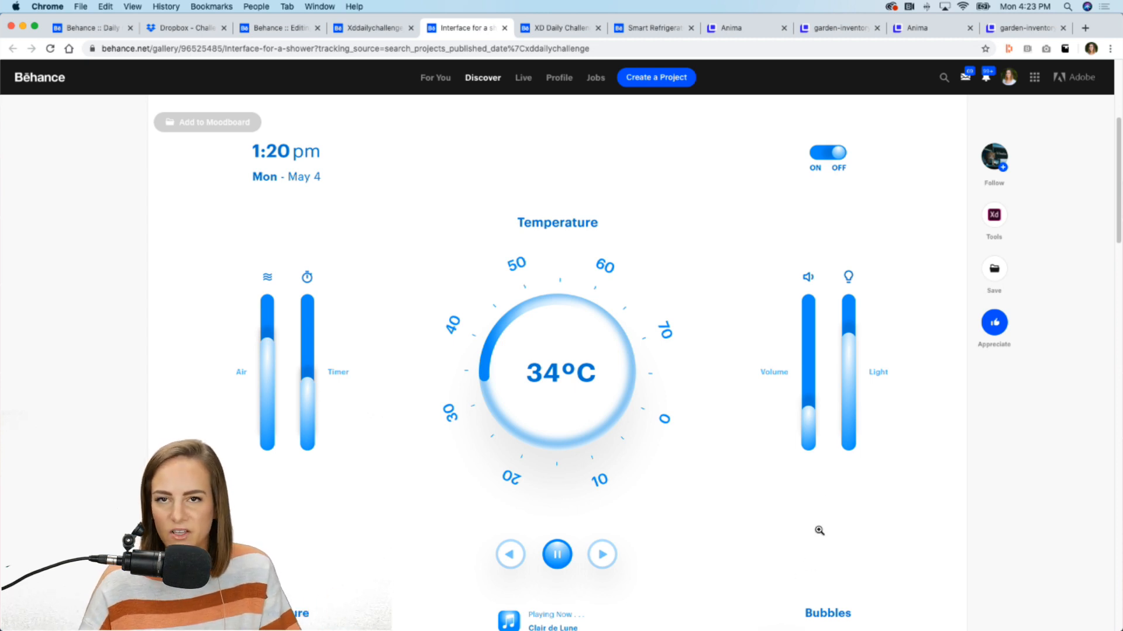
scroll(819, 530, "down", 1)
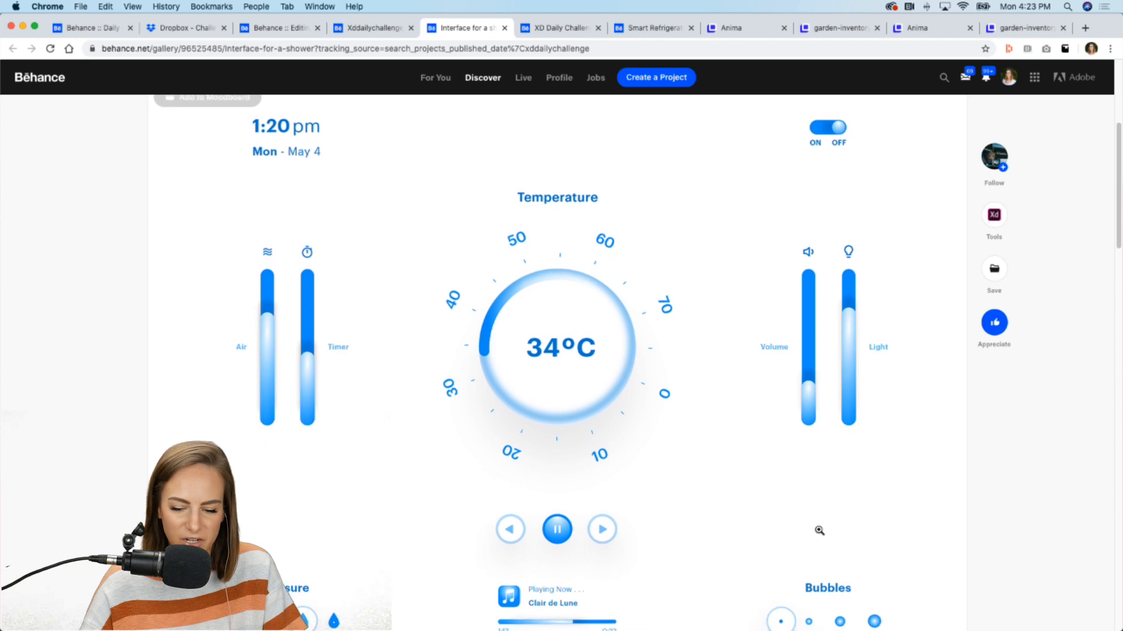
scroll(819, 530, "down", 5)
scroll(819, 530, "down", 5)
Step: Play the shower interface's demo video in full screen, and return to the project page
left_click(617, 424)
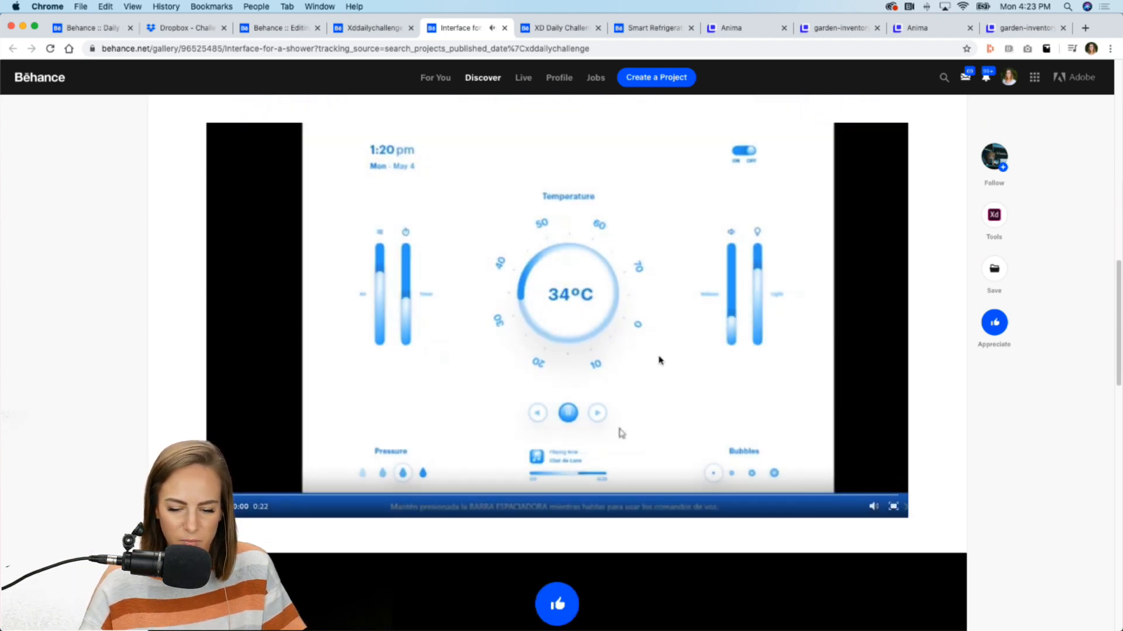
left_click(893, 506)
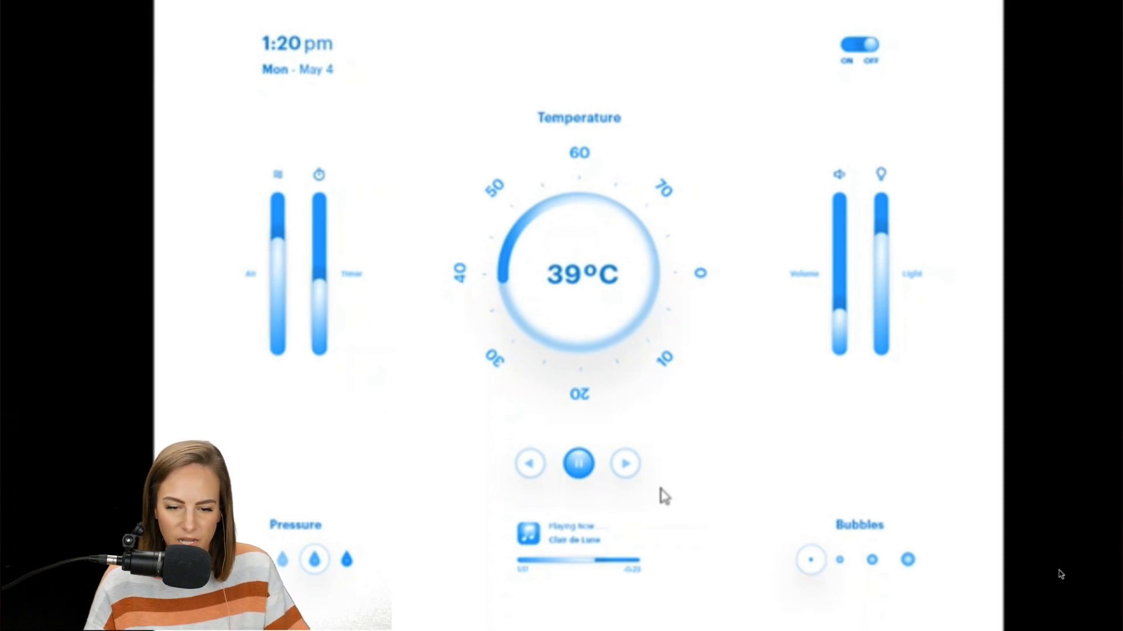
mouse_move(975, 401)
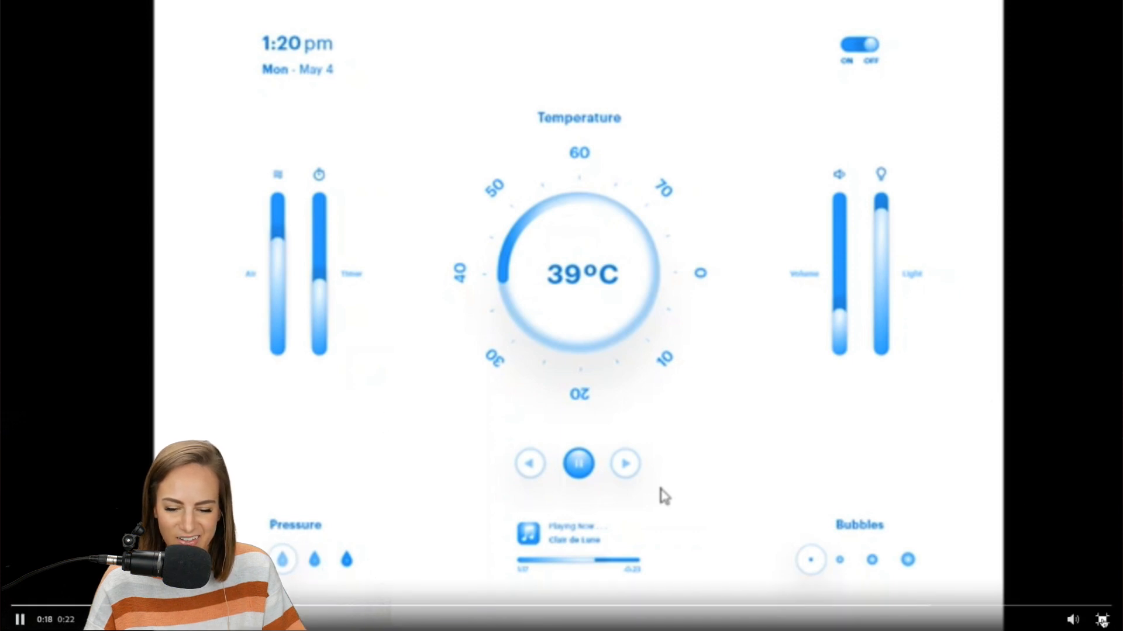
left_click(1103, 620)
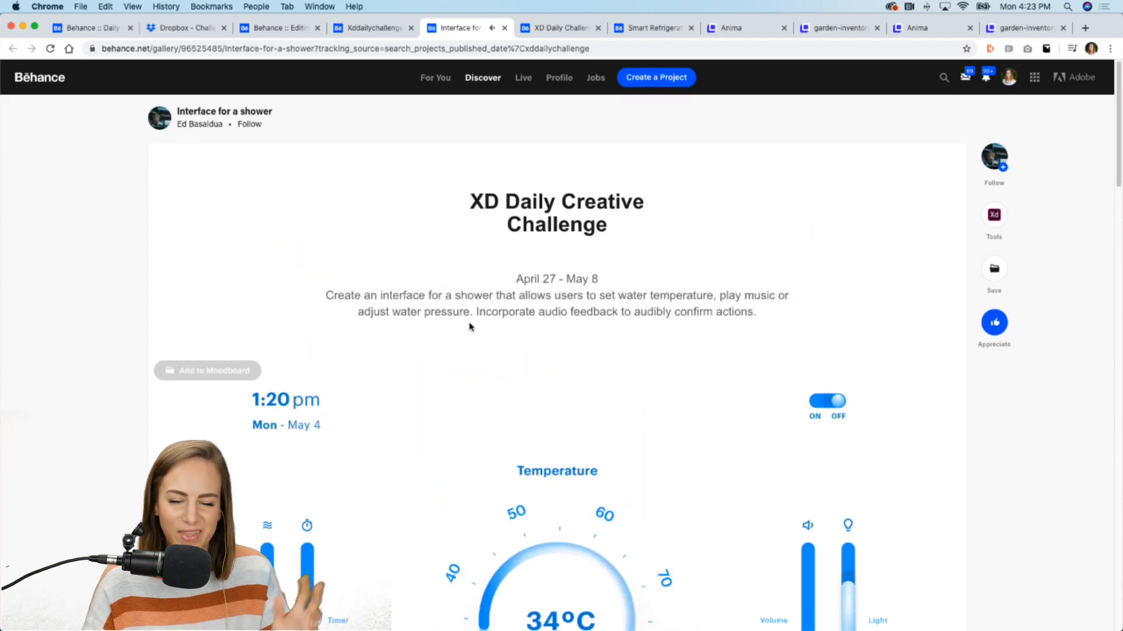
Step: Look through the "XD Daily Challenge Day 4- Smart Shower" project and briefly view its demo video in full screen
left_click(539, 31)
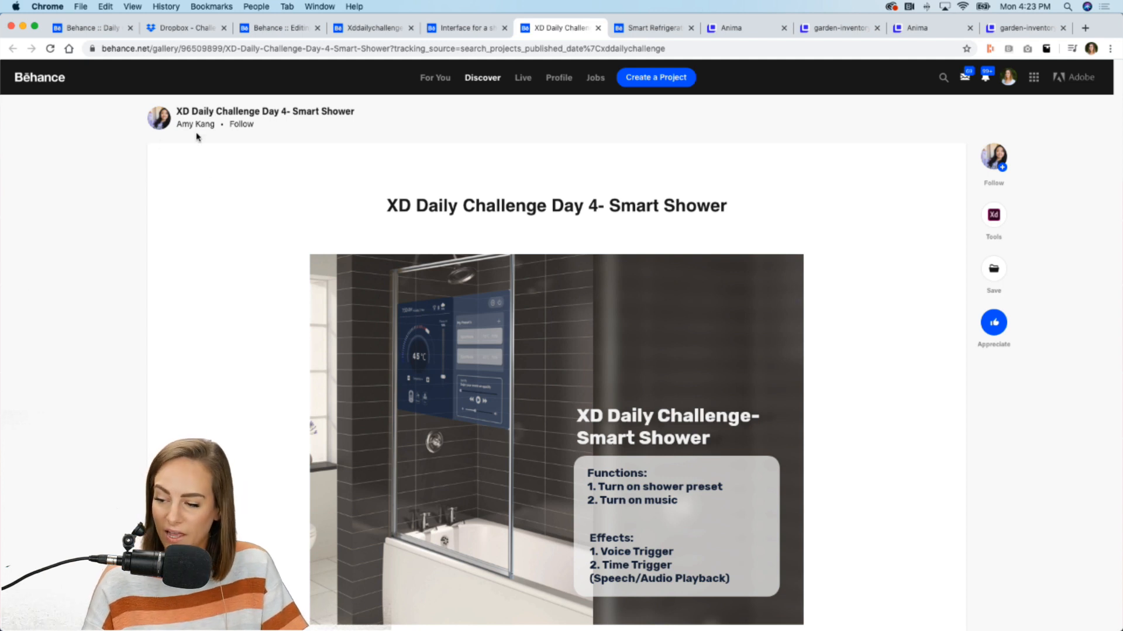
scroll(196, 137, "down", 3)
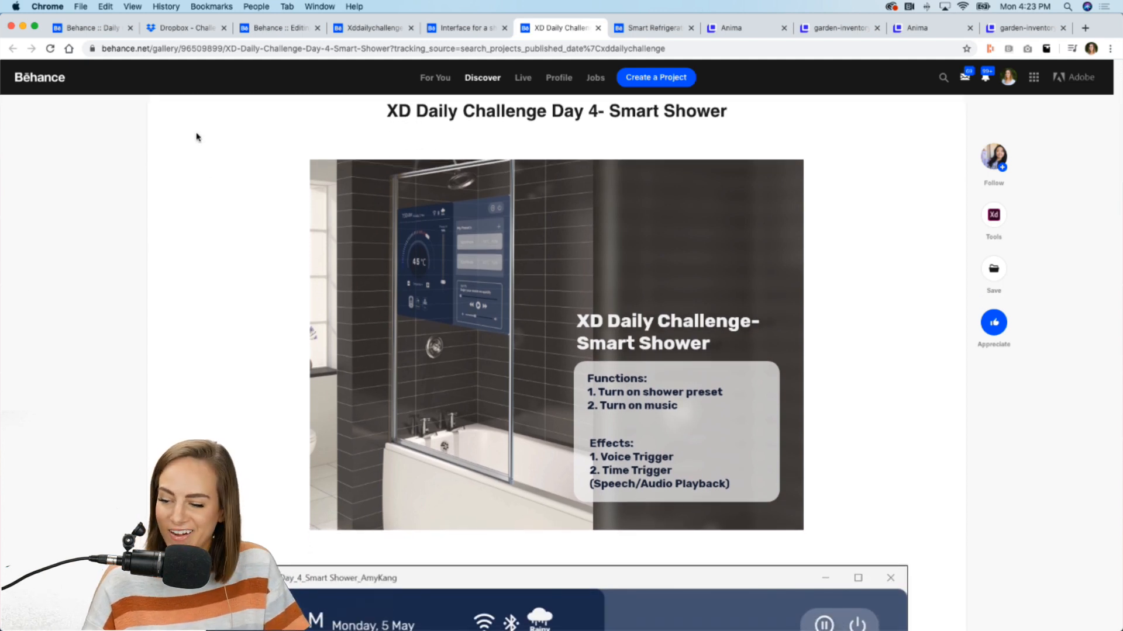
scroll(196, 137, "down", 3)
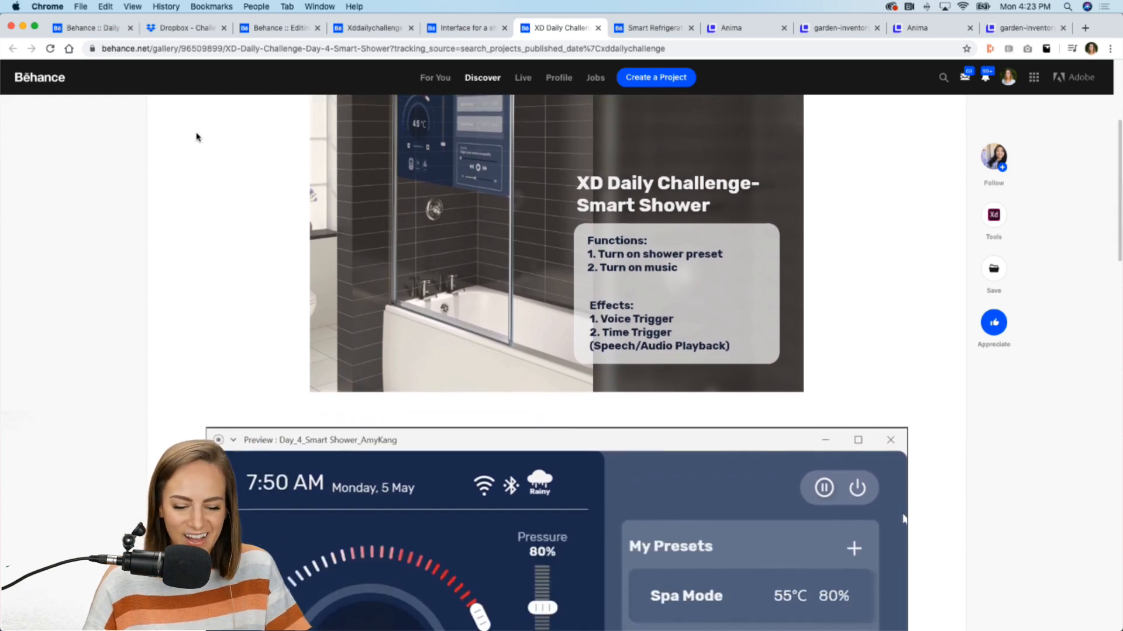
scroll(197, 137, "down", 10)
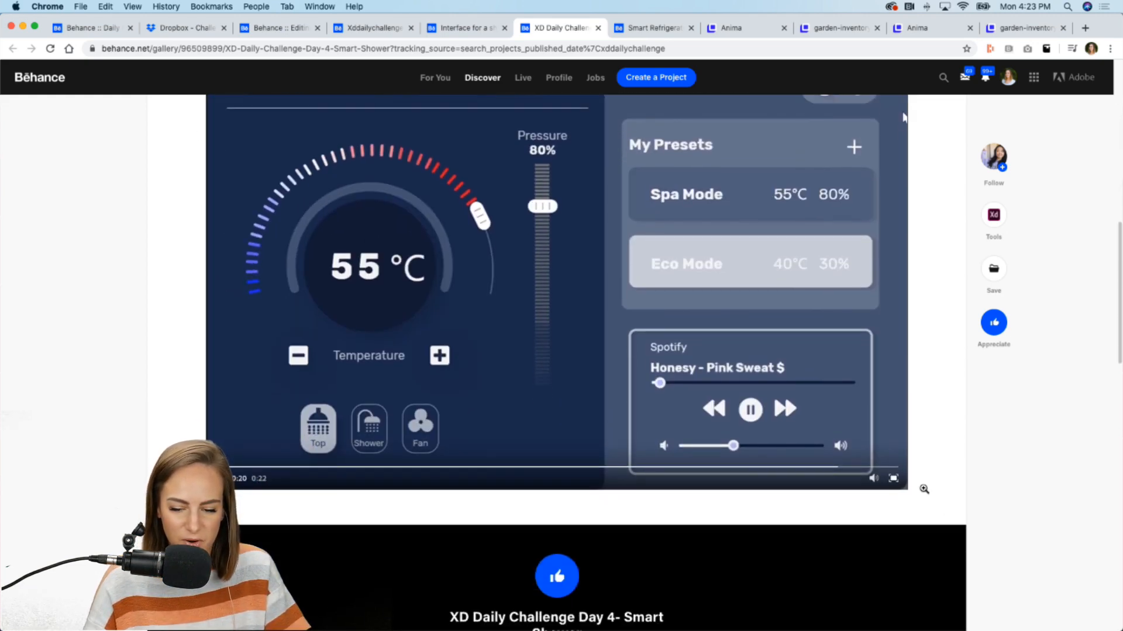
left_click(894, 478)
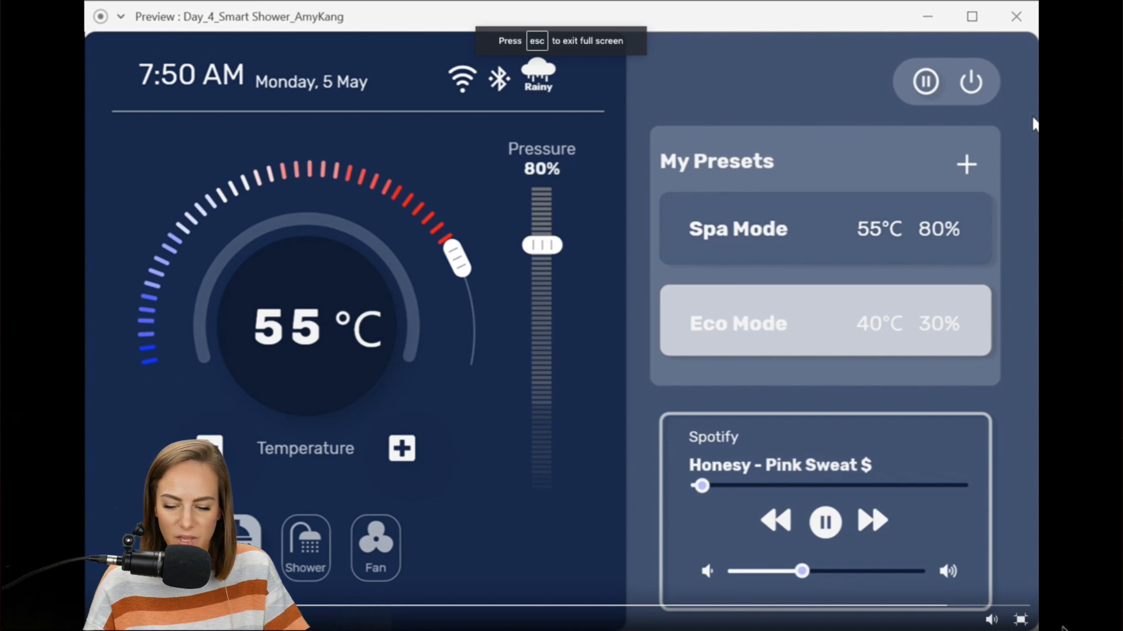
left_click(1022, 621)
Step: Watch the Day 4 Smart Shower demo video in full screen, exit it and go back to the project's title
scroll(760, 398, "up", 10)
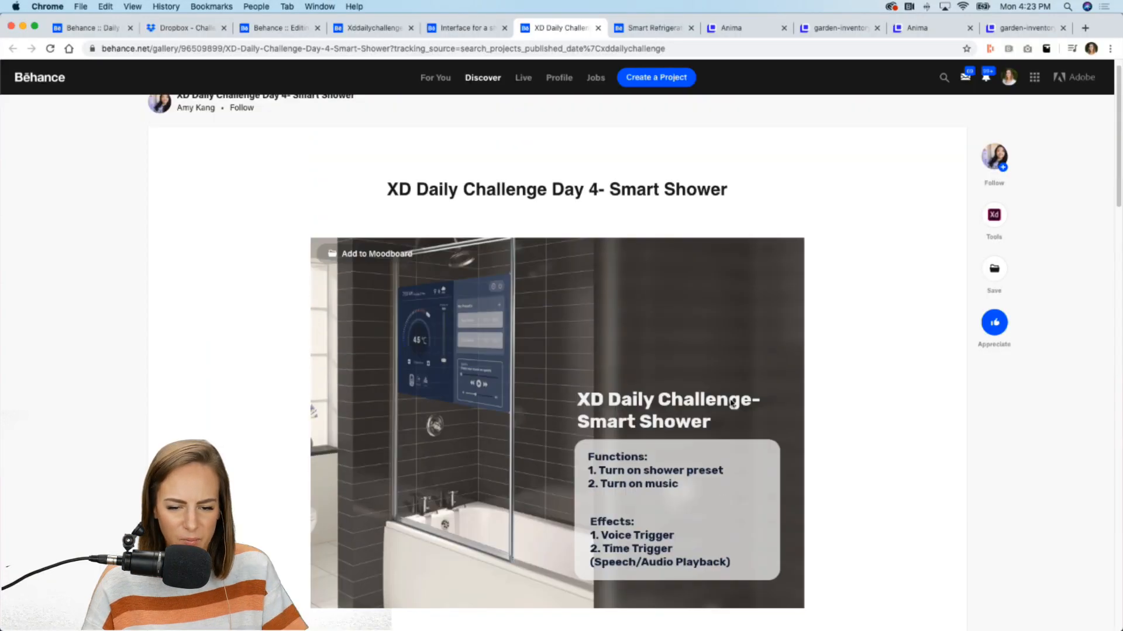
scroll(596, 330, "down", 1)
scroll(760, 350, "down", 15)
left_click(889, 377)
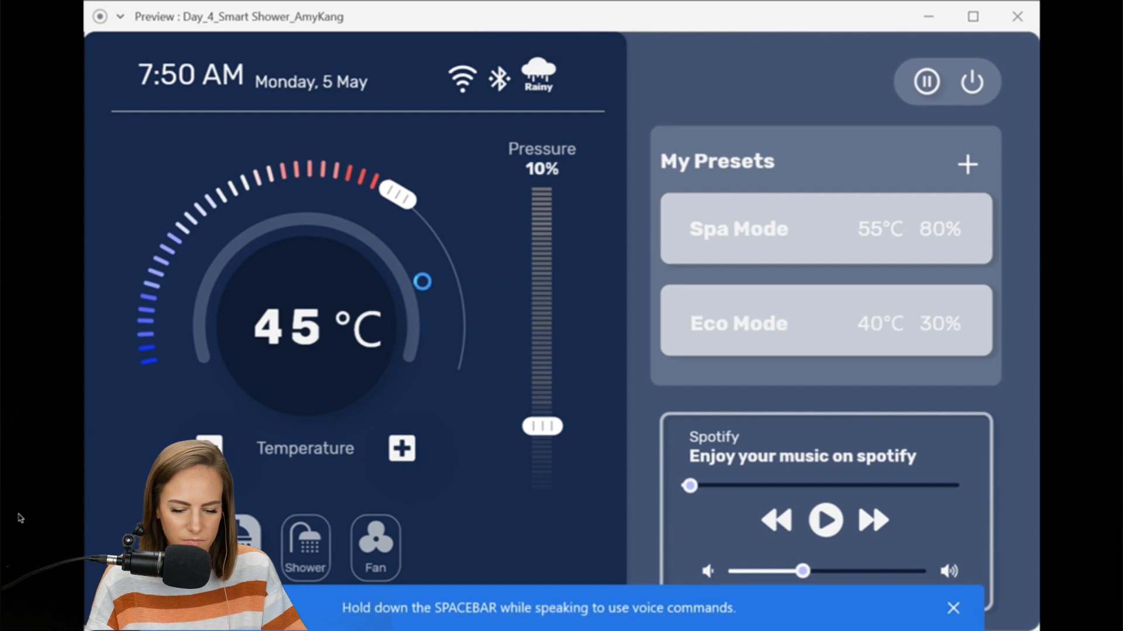
mouse_move(566, 565)
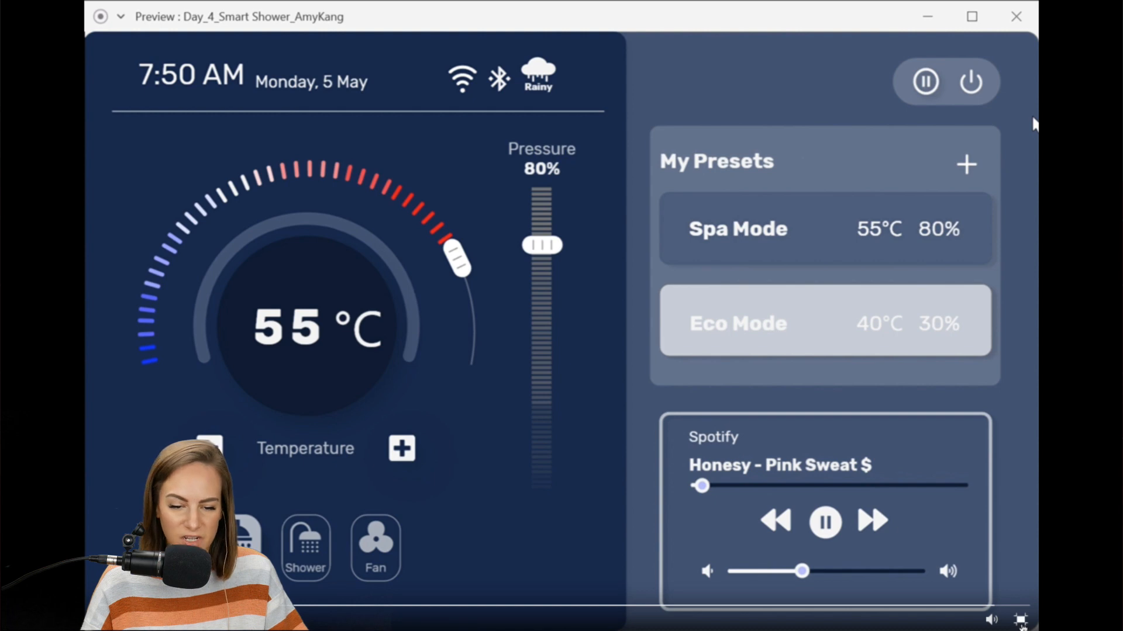
key("Escape")
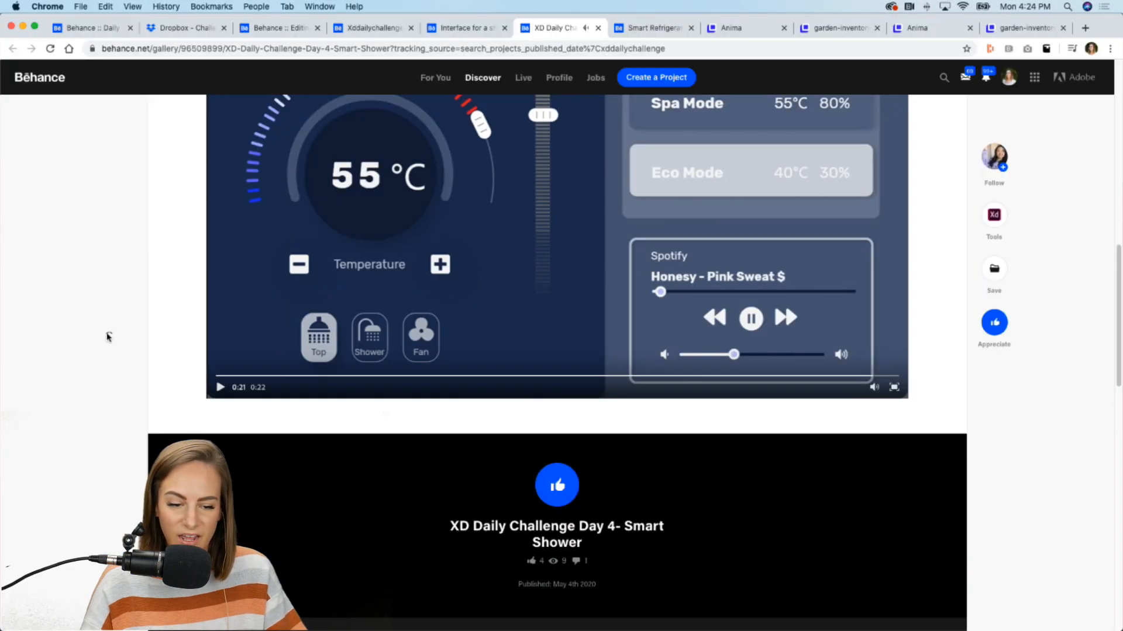
scroll(93, 342, "up", 12)
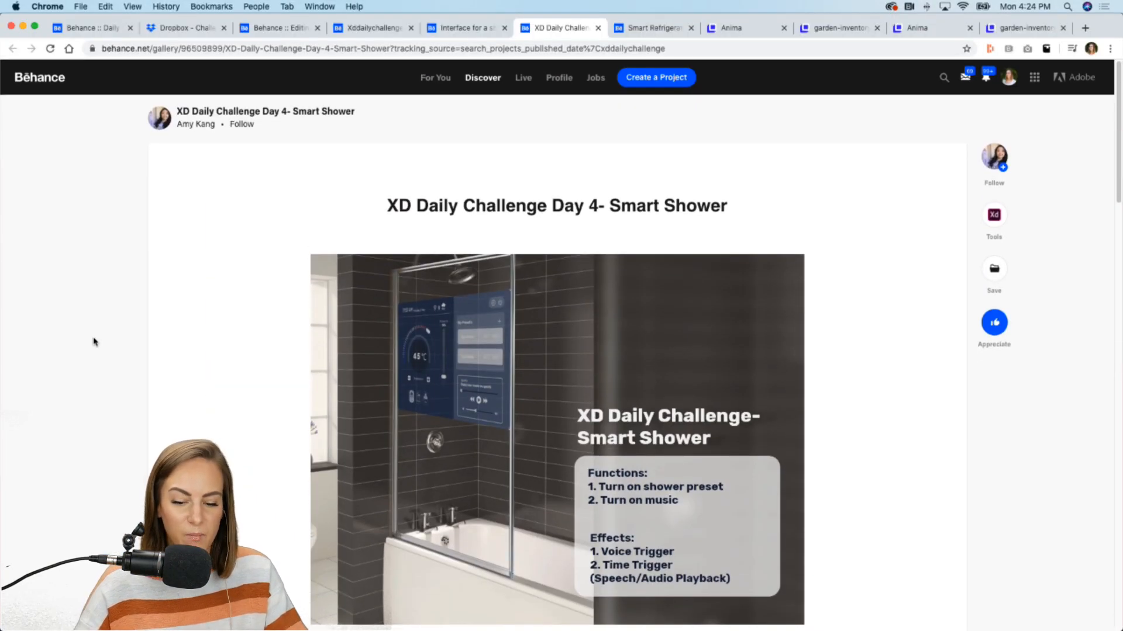